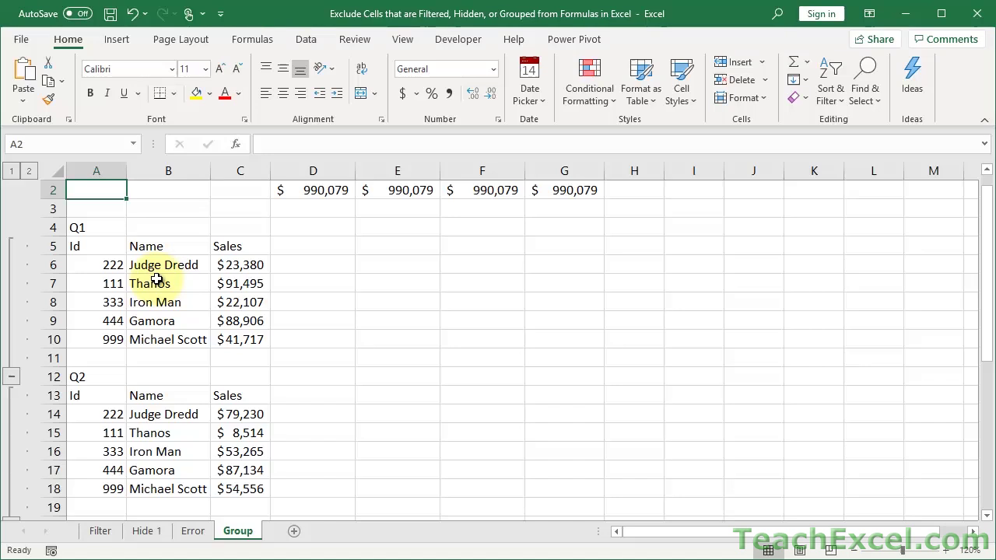
Step: Collapse the Q1 outline group for rows 5–11 on the Group sheet
click(11, 377)
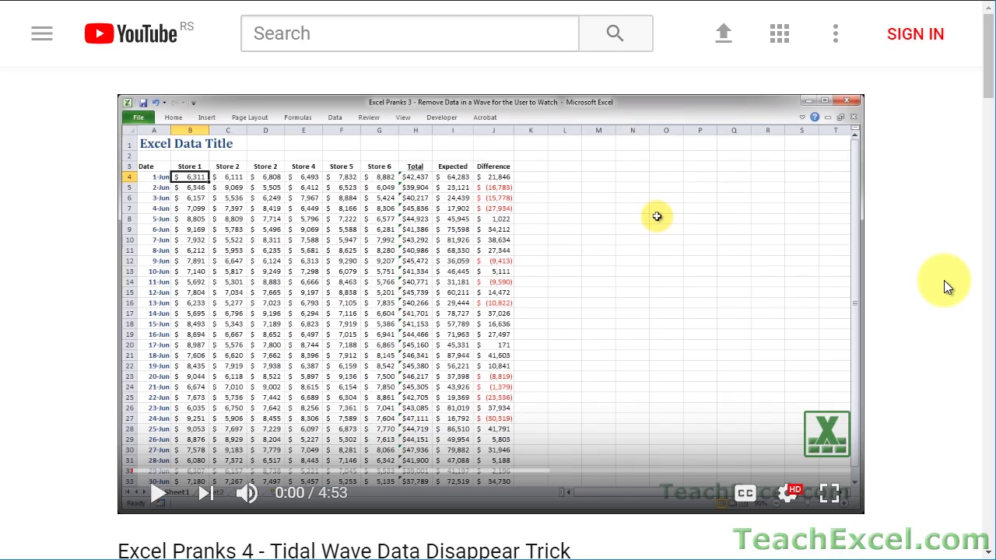
Step: Like the Excel Pranks 4 video and subscribe to TeachExcel with all notifications on
scroll(943, 282, down, 5)
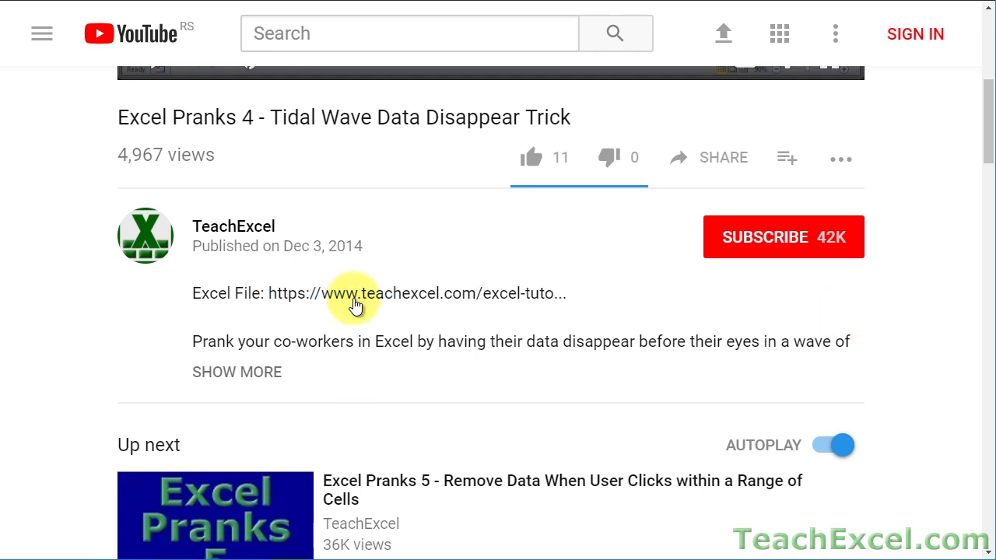
click(355, 295)
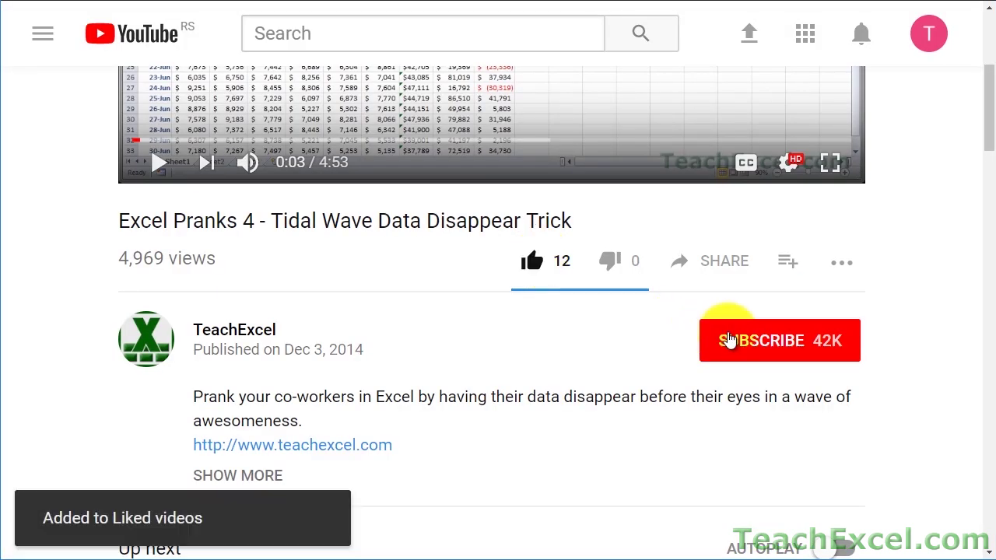
click(731, 336)
click(845, 344)
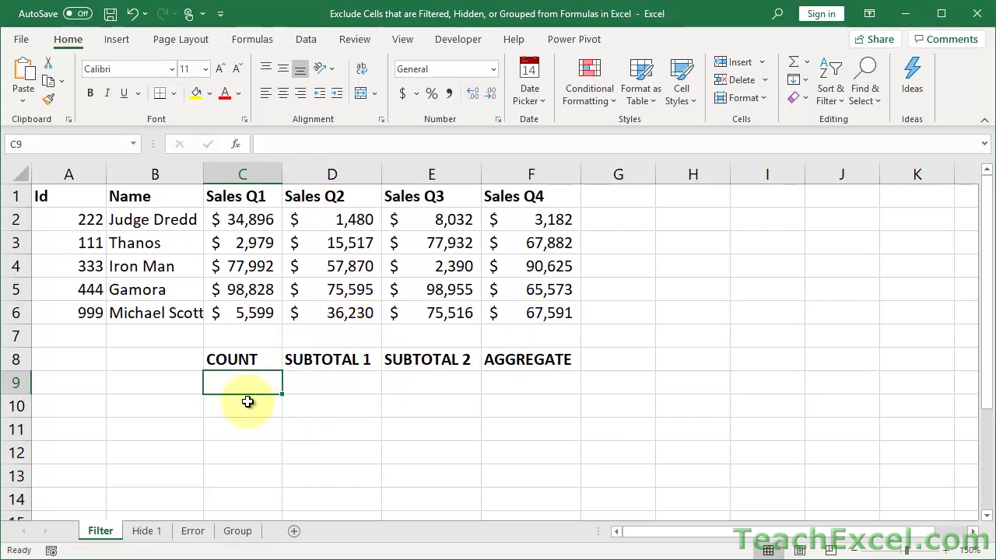
Step: Enter =COUNT(C2:C6) in C9 to count the Sales Q1 values
text(=)
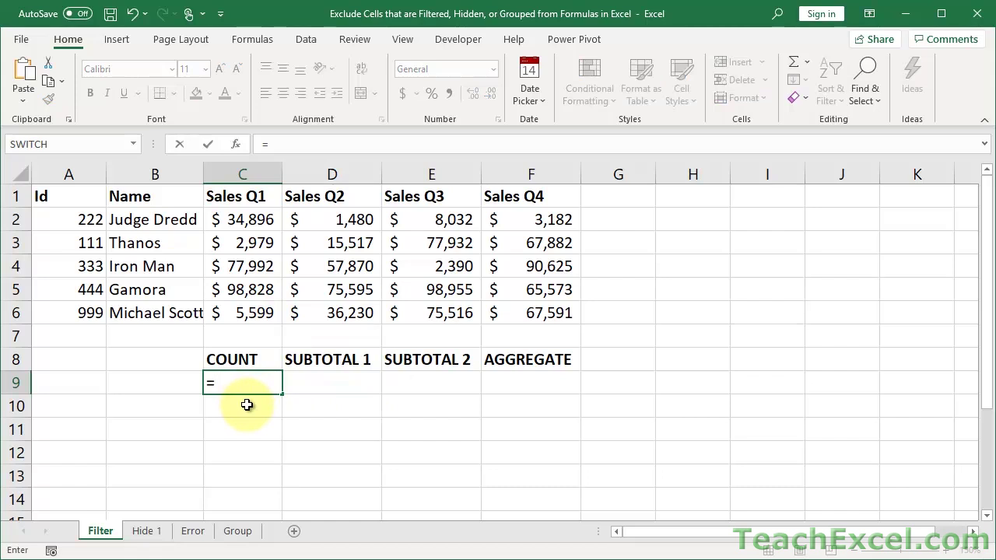
text(count)
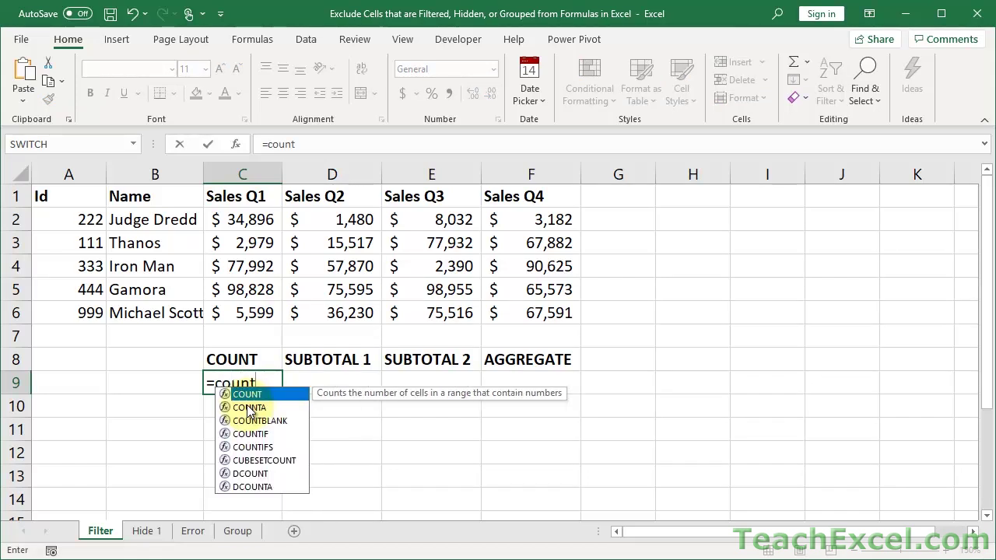
key(Tab)
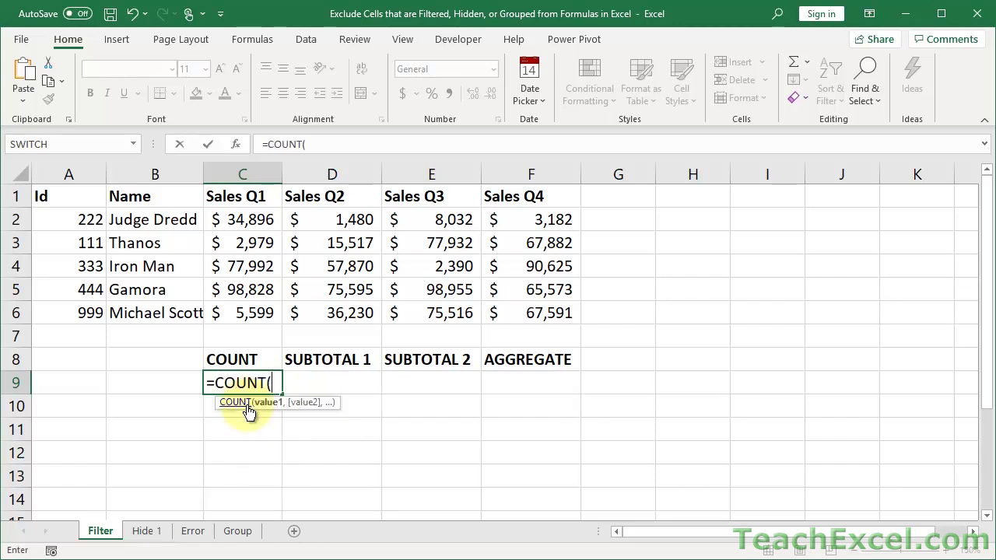
click(246, 314)
drag(246, 315, 244, 221)
key(Tab)
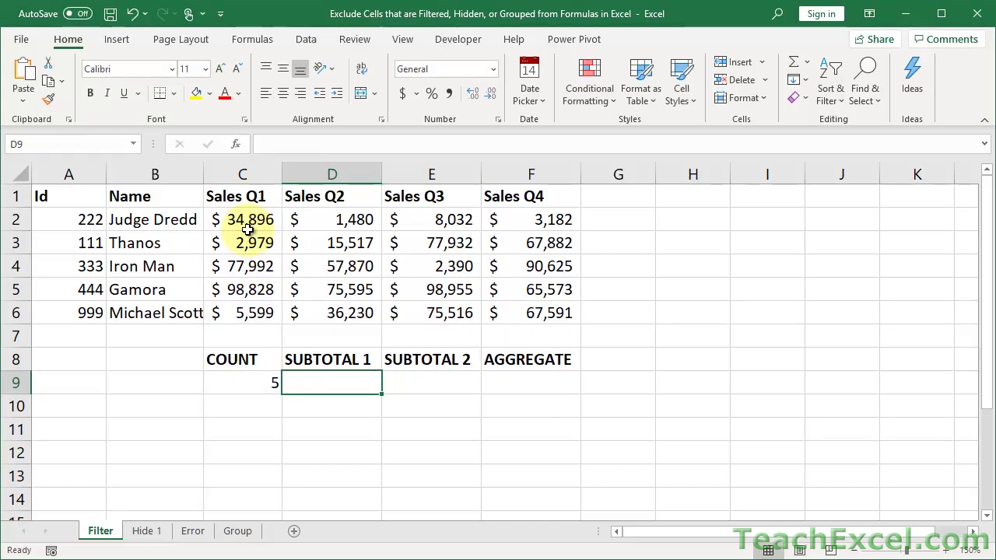
Step: Turn on AutoFilter for the table's header row from the Data tab
click(244, 197)
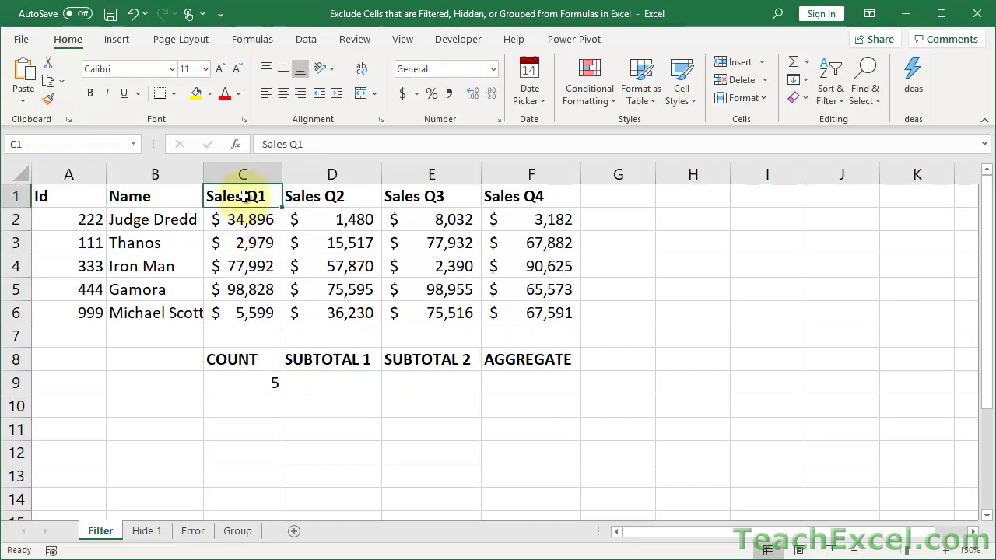
click(305, 39)
click(496, 88)
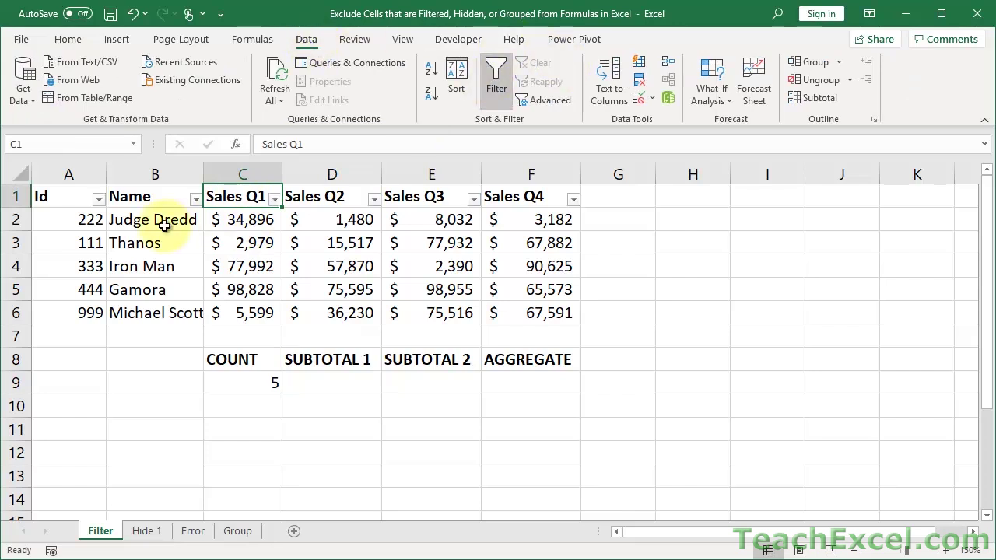
Step: Filter Name to Gamora and Iron Man, check C9's count, then undo the filter
click(195, 199)
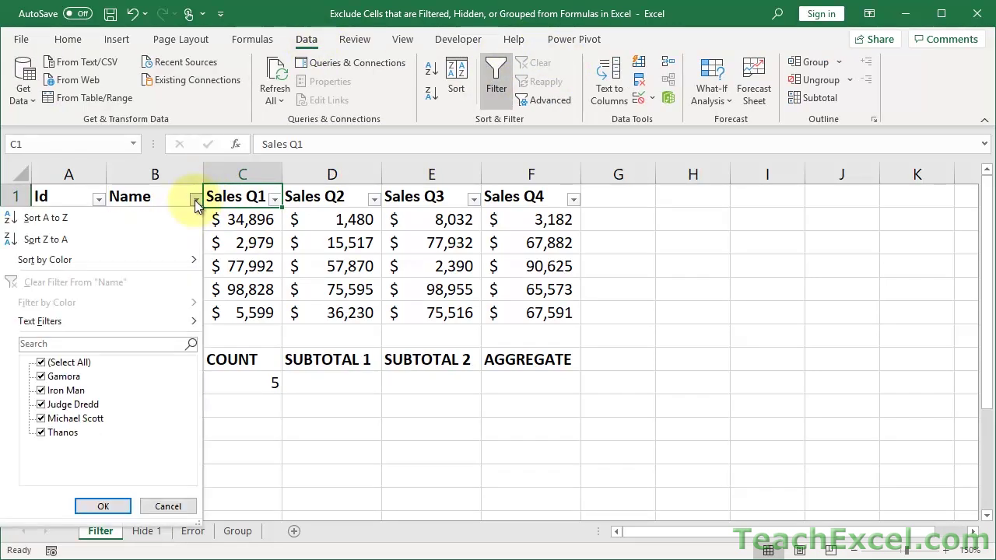
click(42, 363)
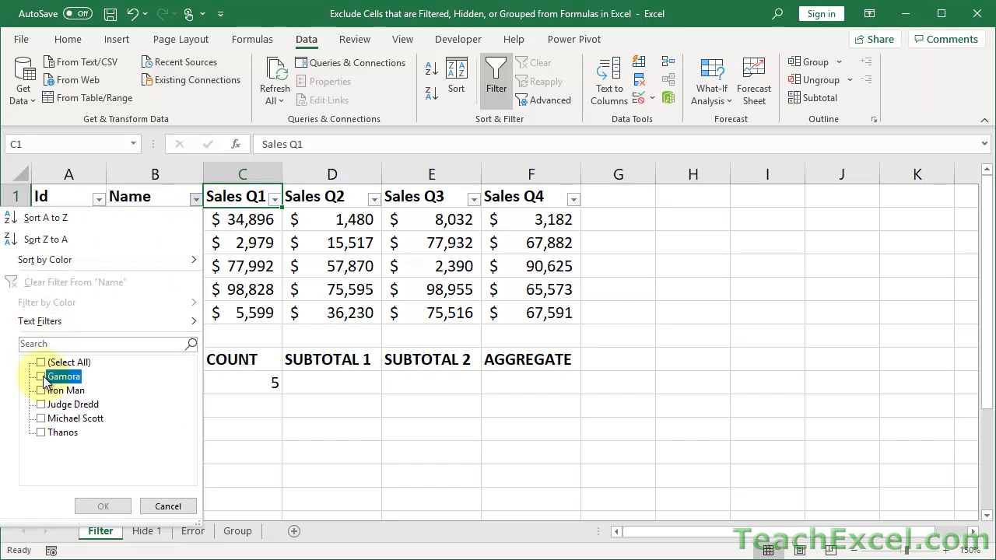
click(41, 376)
click(41, 390)
click(103, 507)
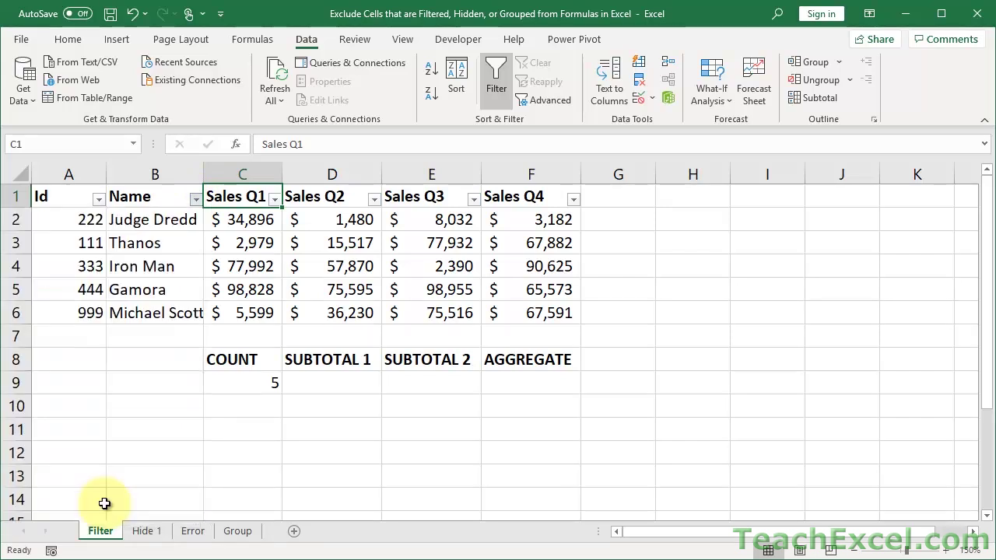
click(269, 312)
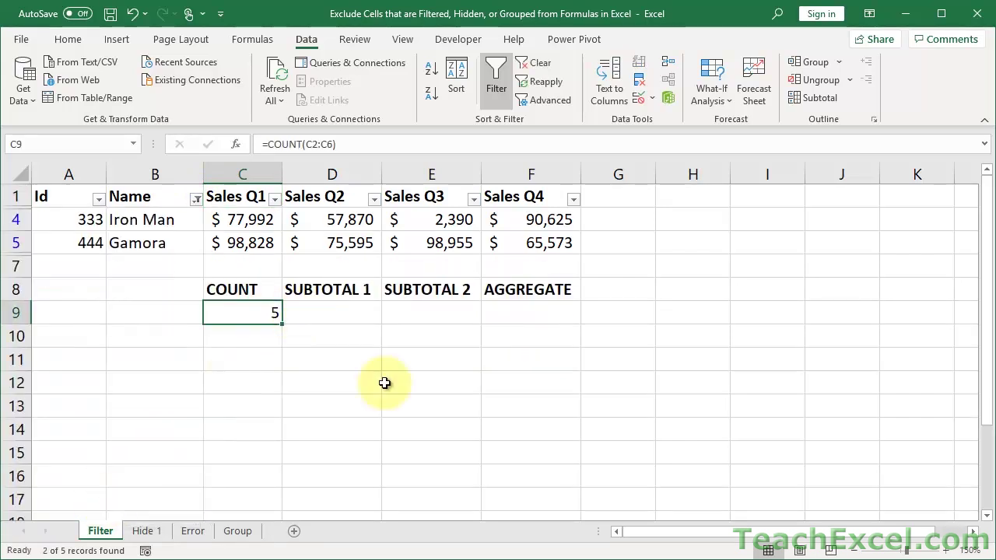
key(ctrl+z)
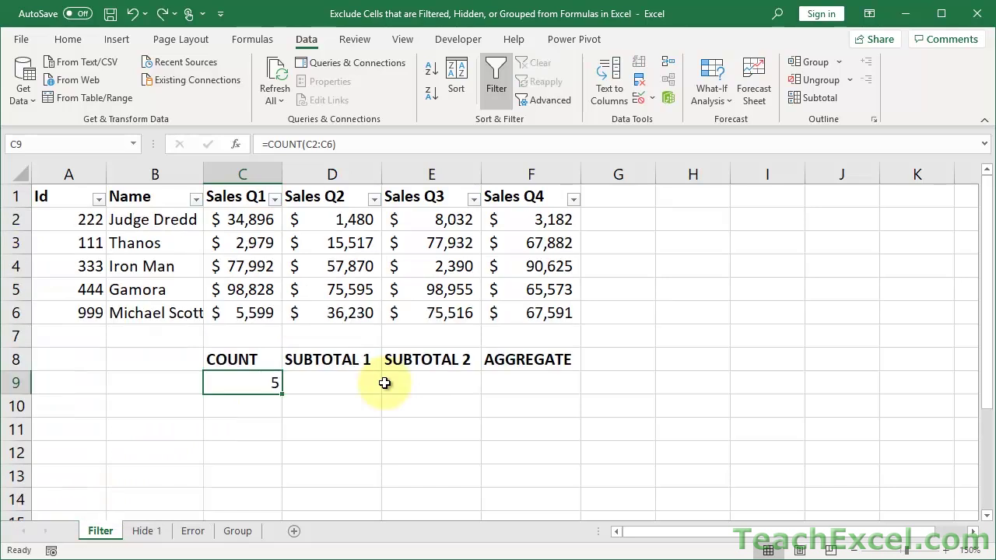
Step: Zoom the sheet to 170% and begin =SUBTOTAL( in D9 under SUBTOTAL 1
click(333, 385)
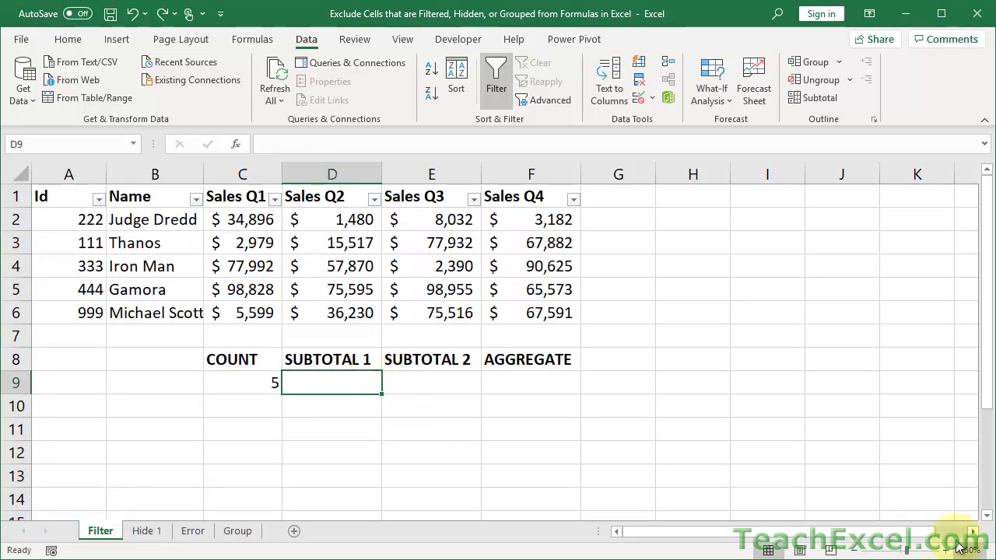
click(947, 550)
click(948, 550)
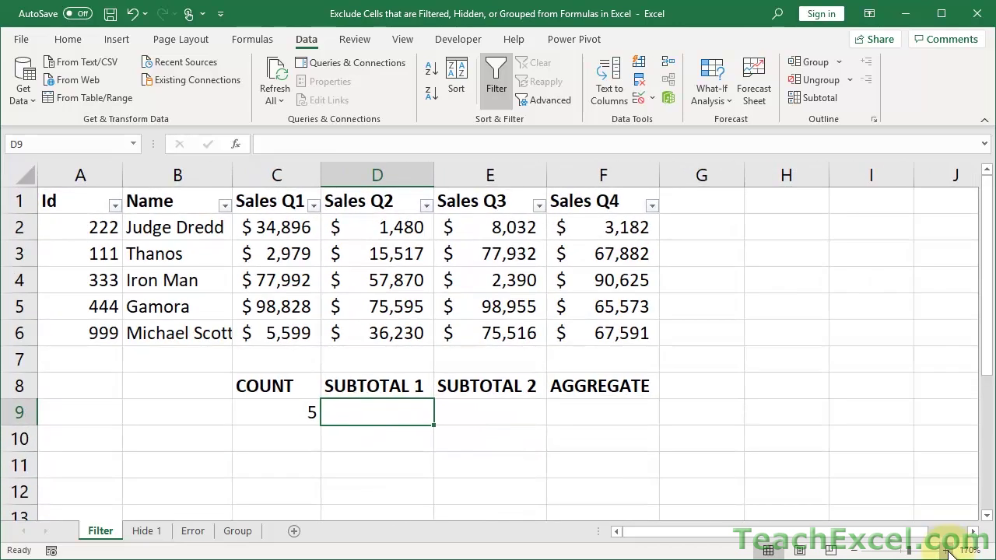
click(377, 406)
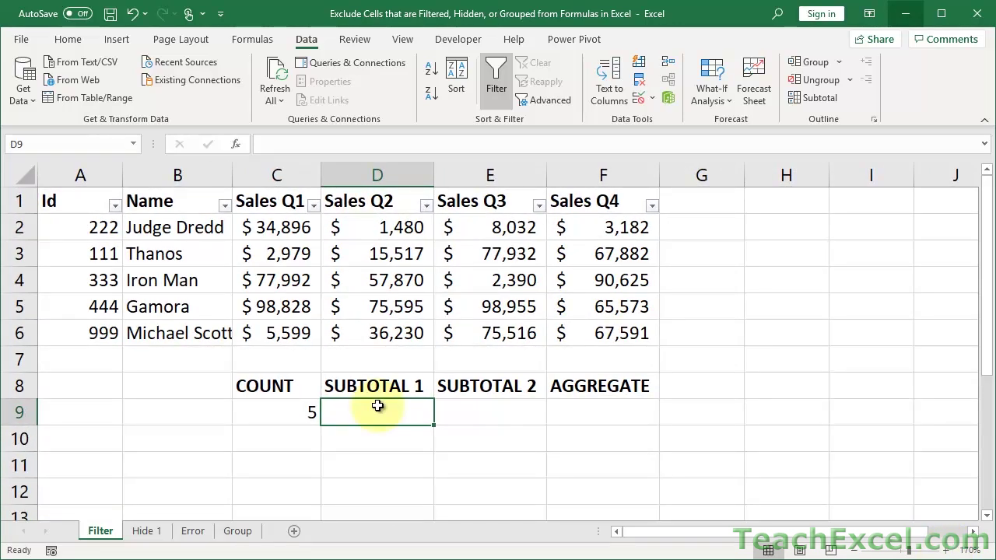
text(=subtot)
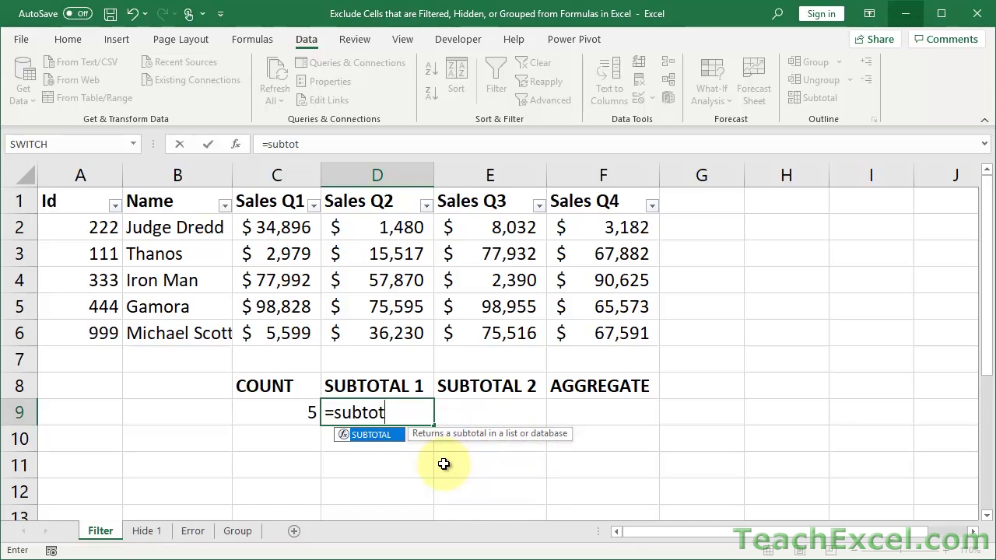
key(Tab)
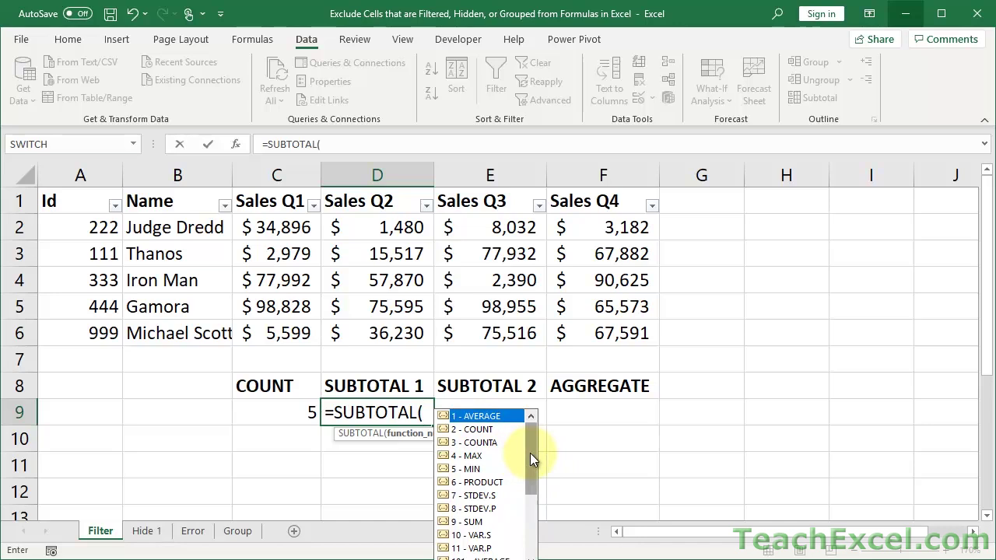
Step: Complete D9 as =SUBTOTAL(2,D2:D6), using 2 - COUNT on the Sales Q2 values
drag(529, 440, 523, 506)
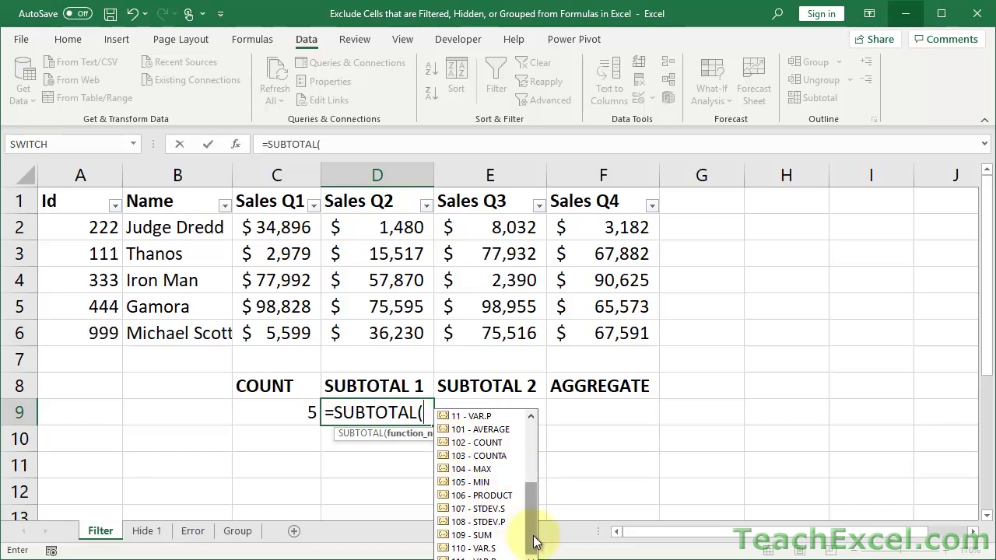
drag(536, 542, 537, 456)
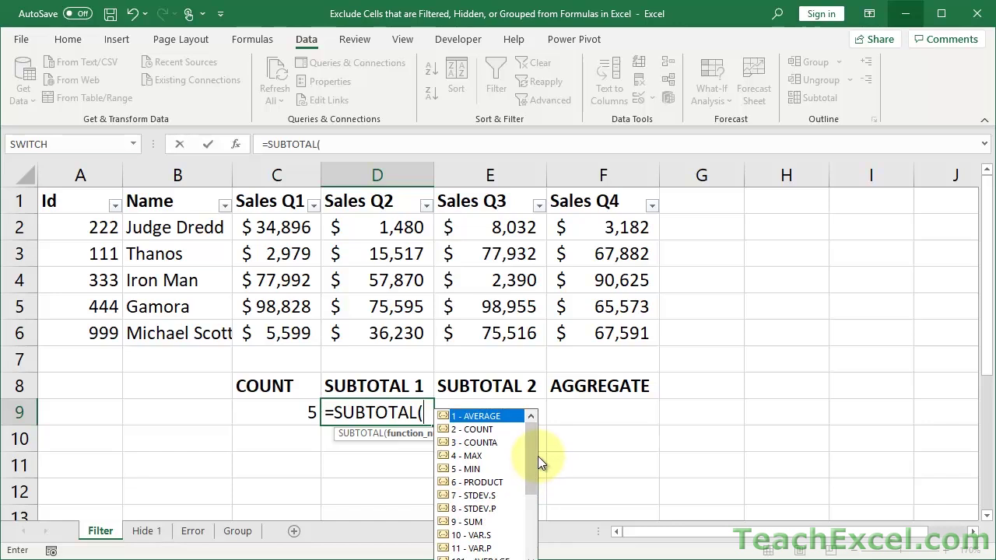
click(470, 430)
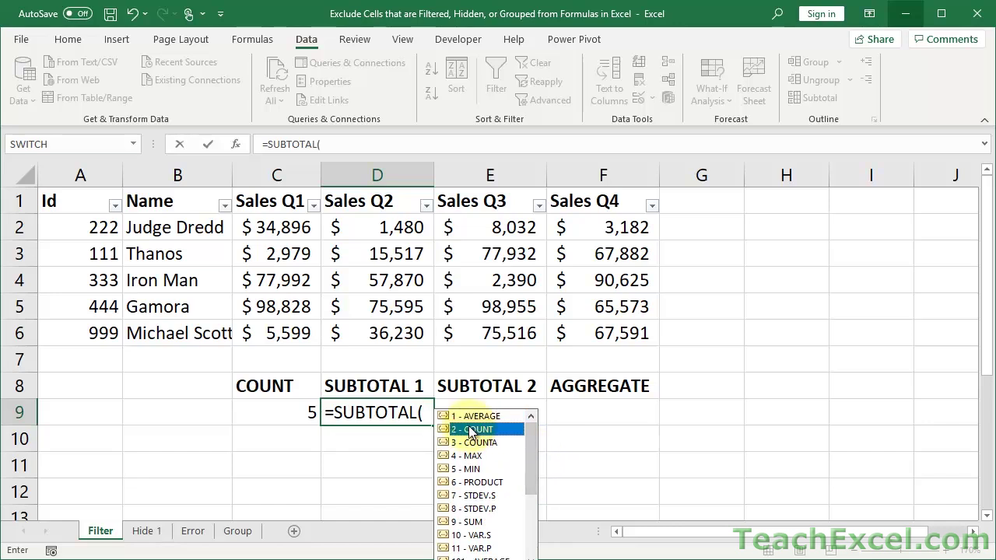
double_click(470, 429)
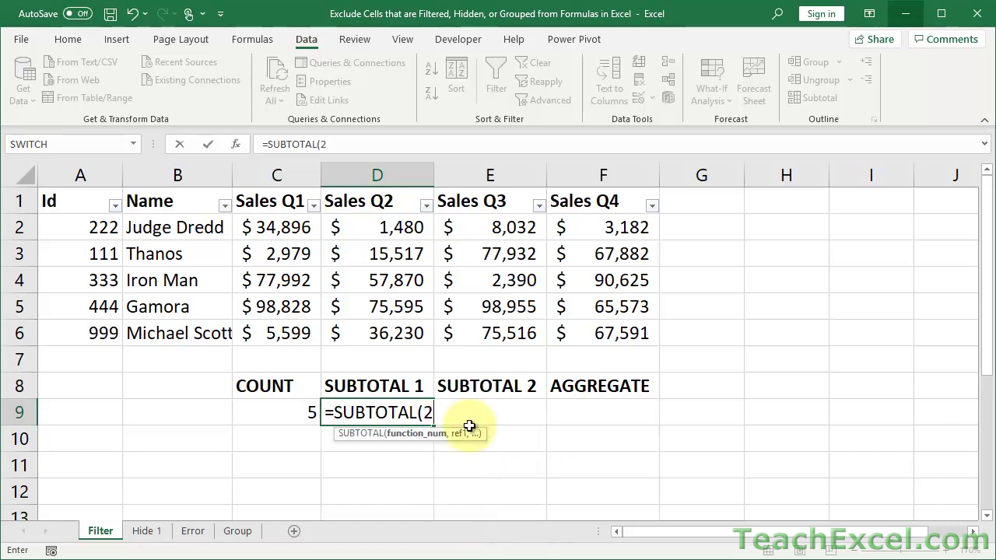
text(,)
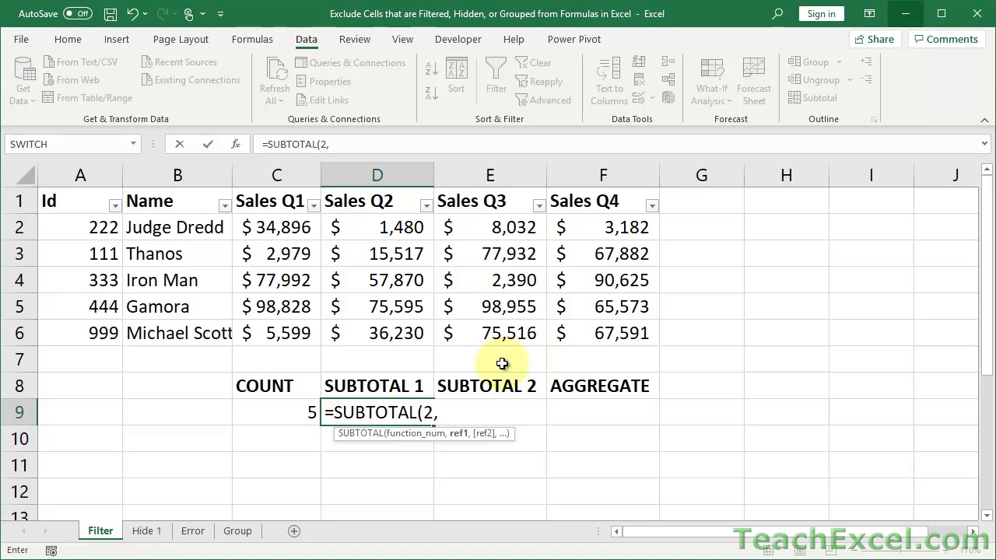
drag(391, 332, 401, 227)
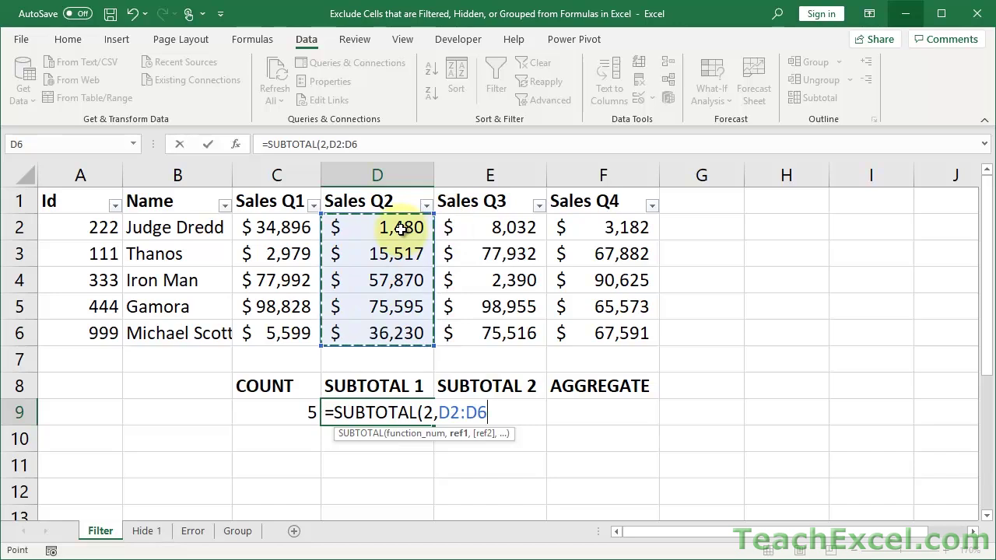
key(Tab)
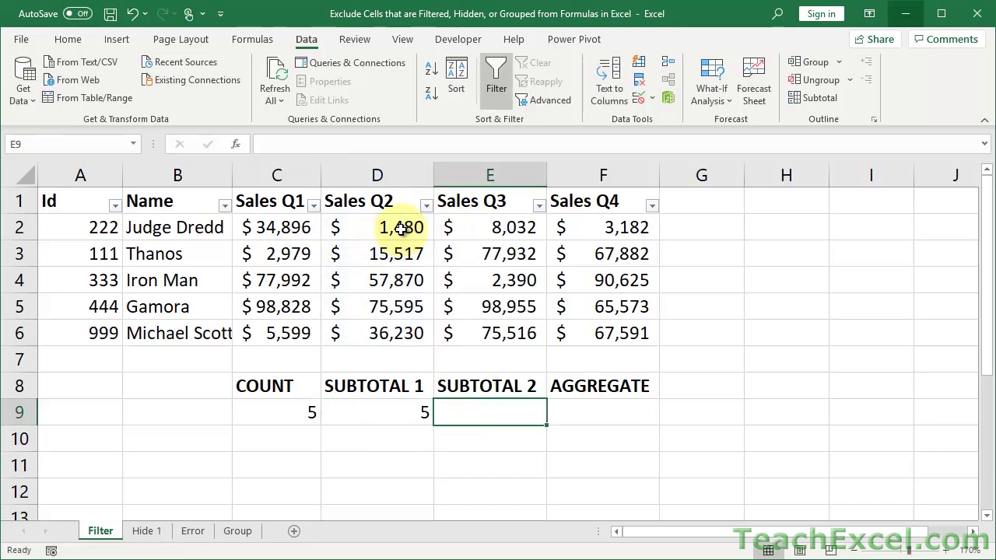
Step: Filter the Name column to only Gamora and Iron Man, then select D9
click(224, 205)
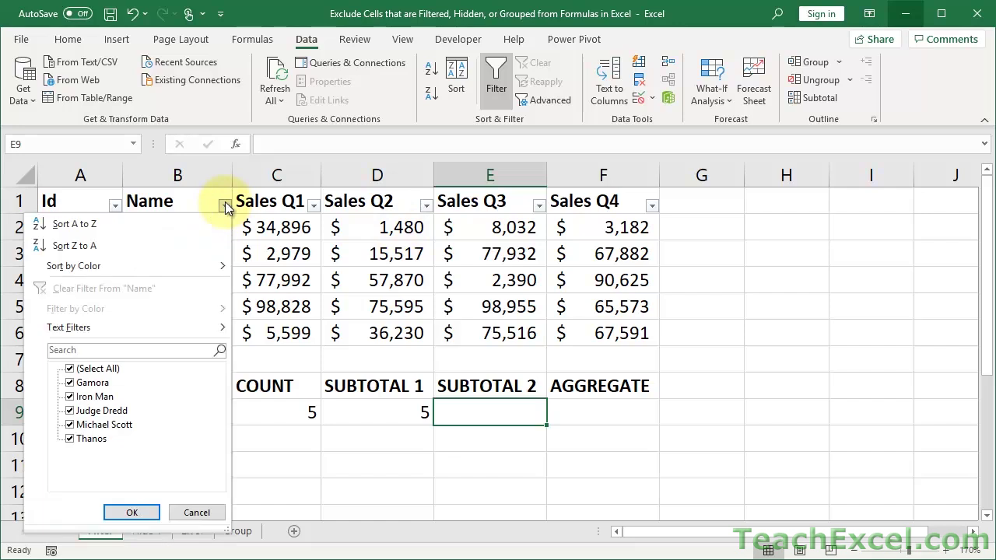
click(88, 369)
click(91, 383)
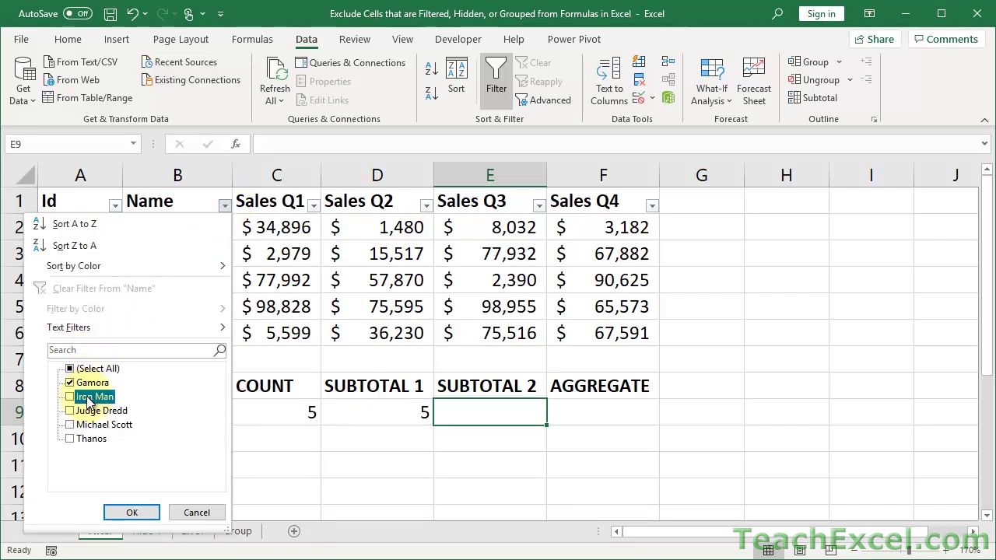
click(89, 397)
click(132, 512)
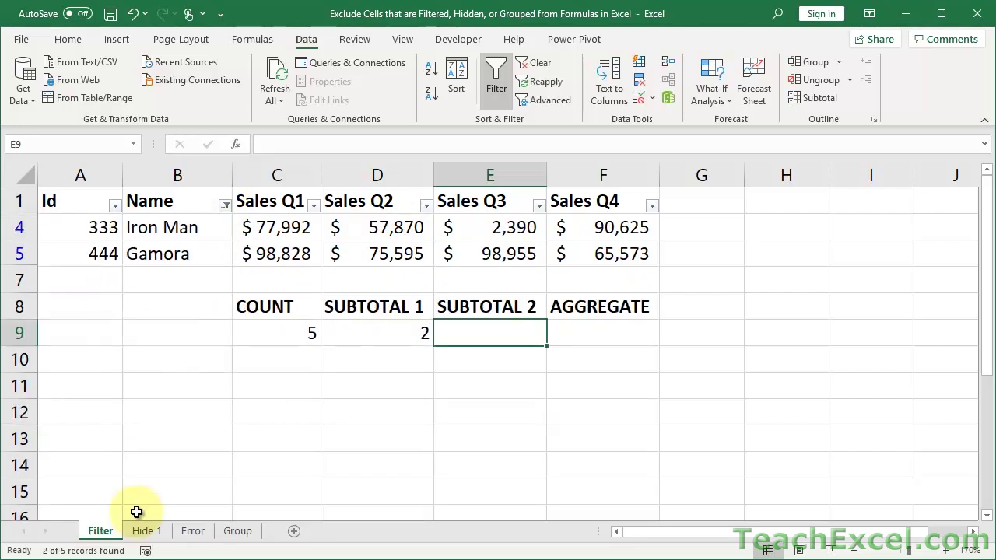
click(343, 332)
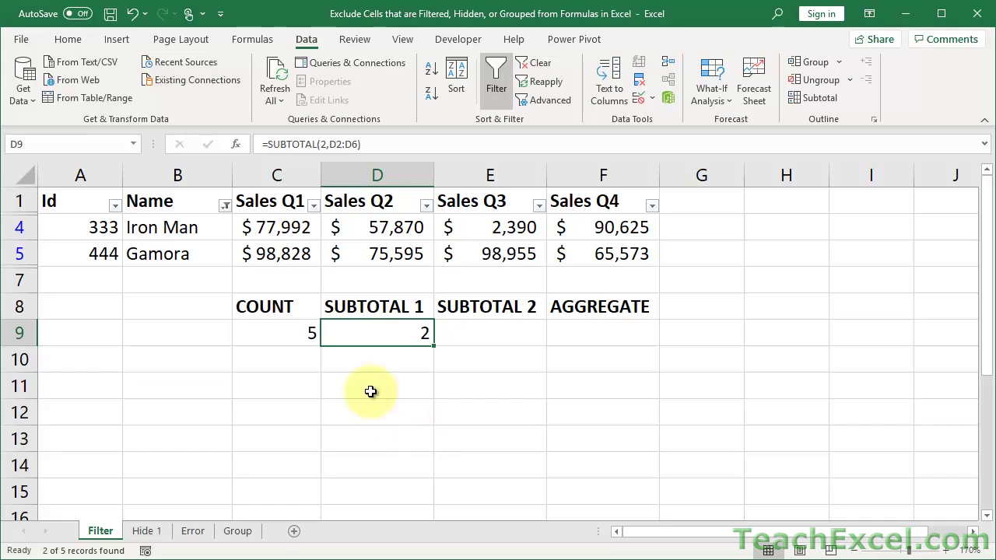
Step: Re-enter function number 2 in D9's =SUBTOTAL(2,D2:D6) after reviewing the number list
double_click(356, 335)
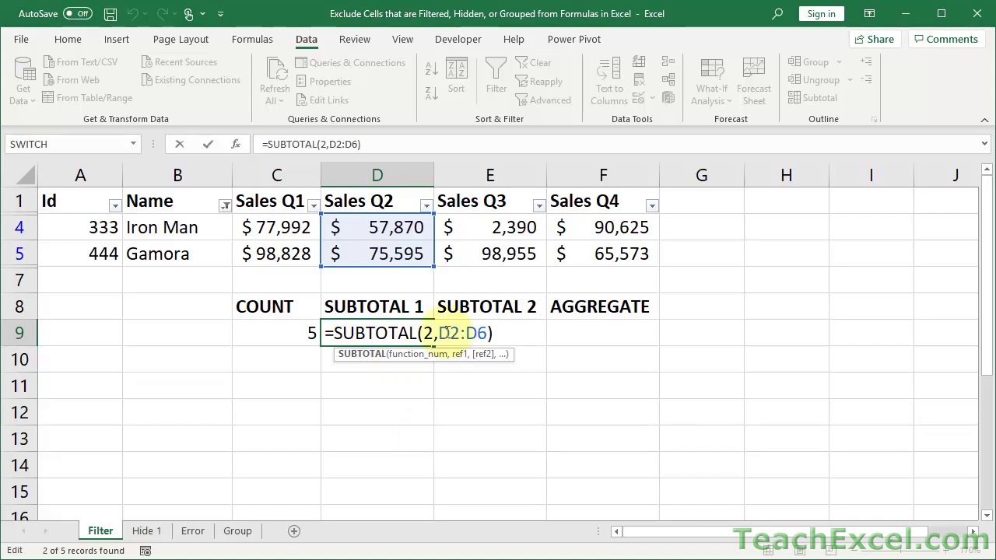
click(433, 333)
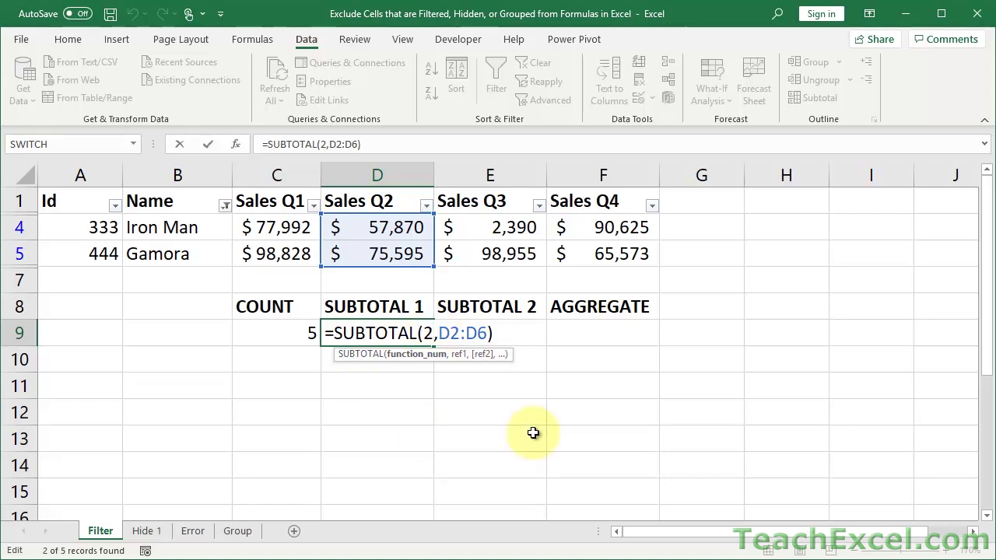
key(BackSpace)
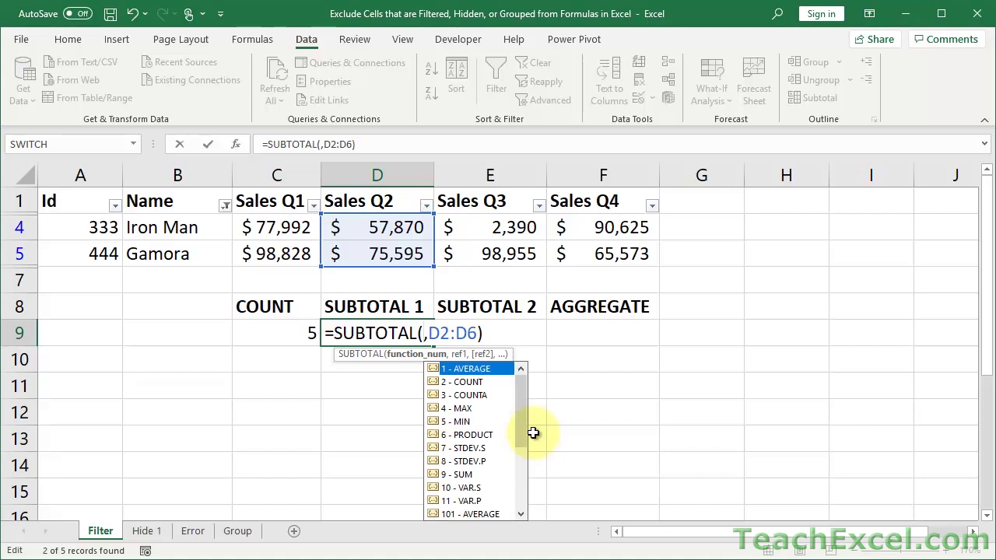
drag(525, 431, 529, 393)
key(Escape)
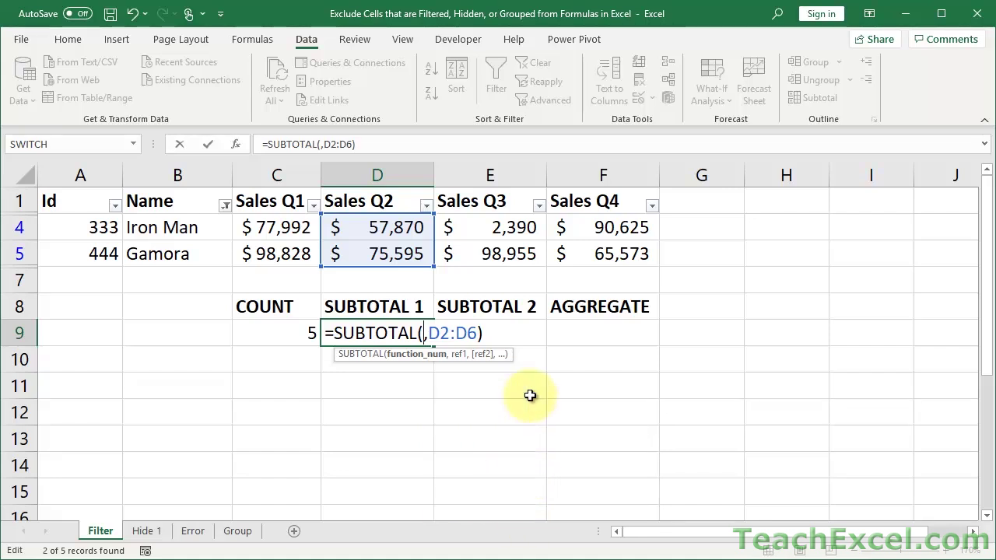
text(2)
key(ctrl+Return)
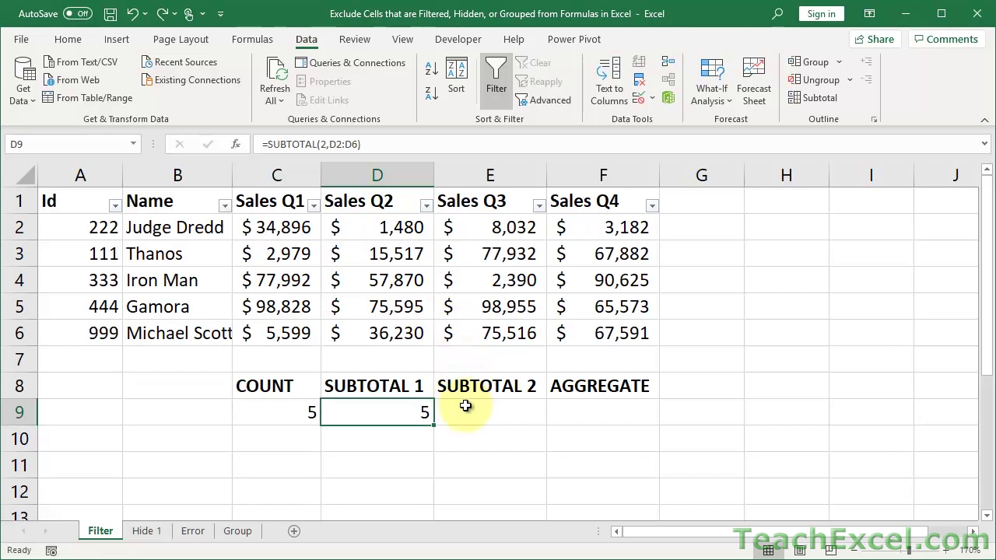
Step: Enter =SUBTOTAL(102,E2:E6) in E9 to count the Sales Q3 values
click(465, 405)
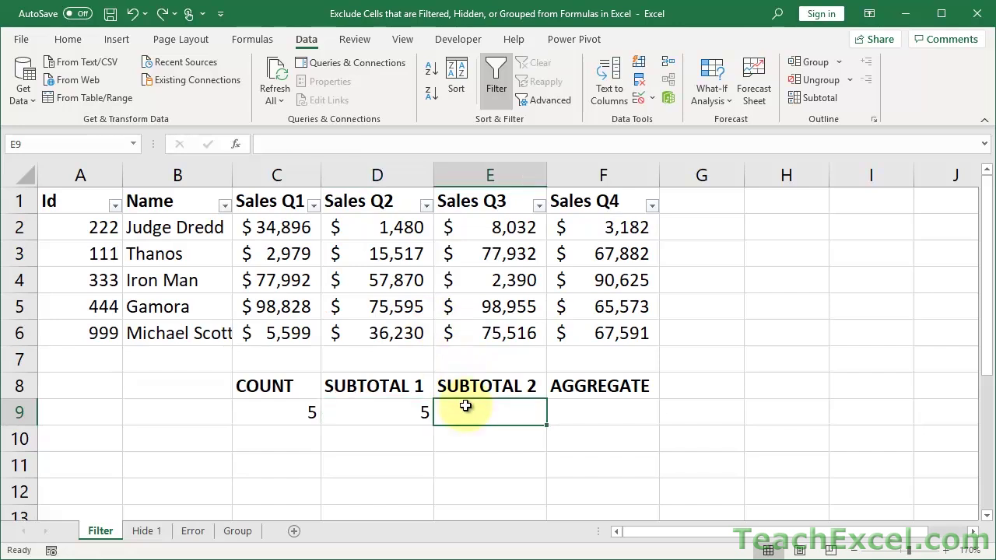
text(=sub)
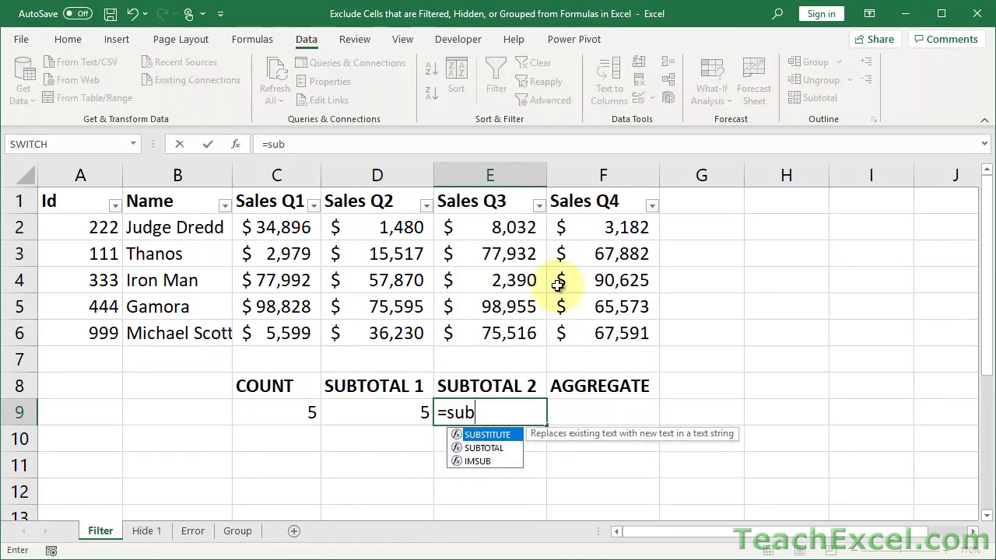
key(Down)
key(Tab)
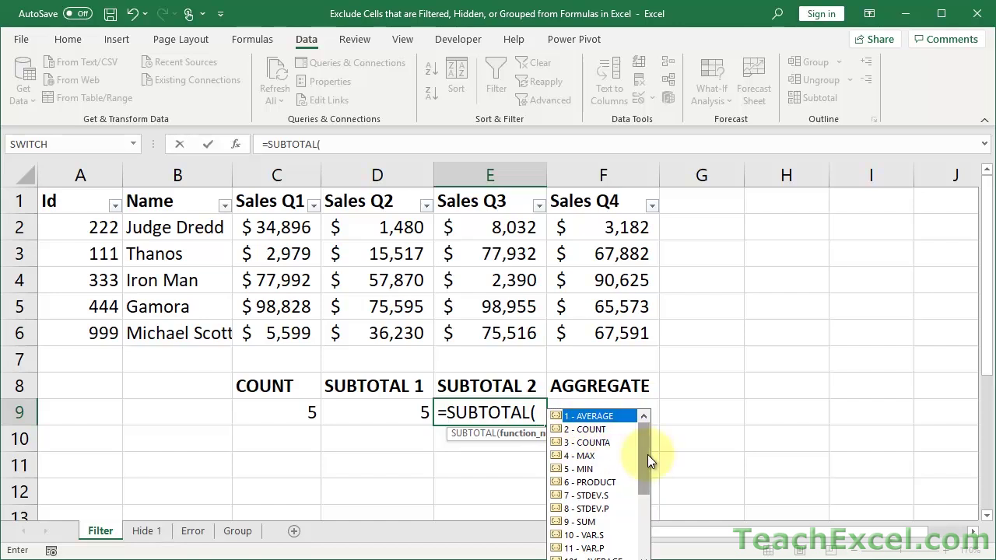
drag(647, 454, 646, 524)
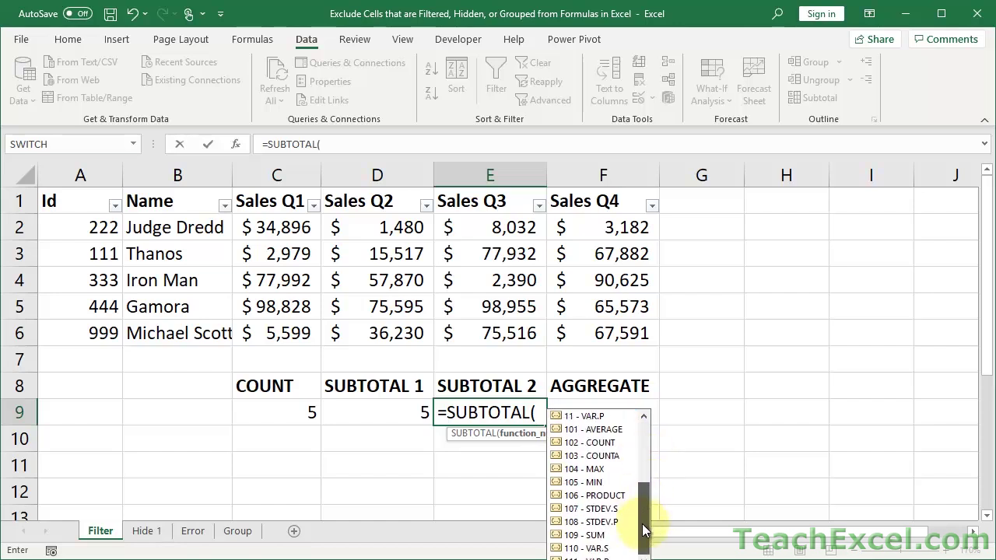
double_click(577, 442)
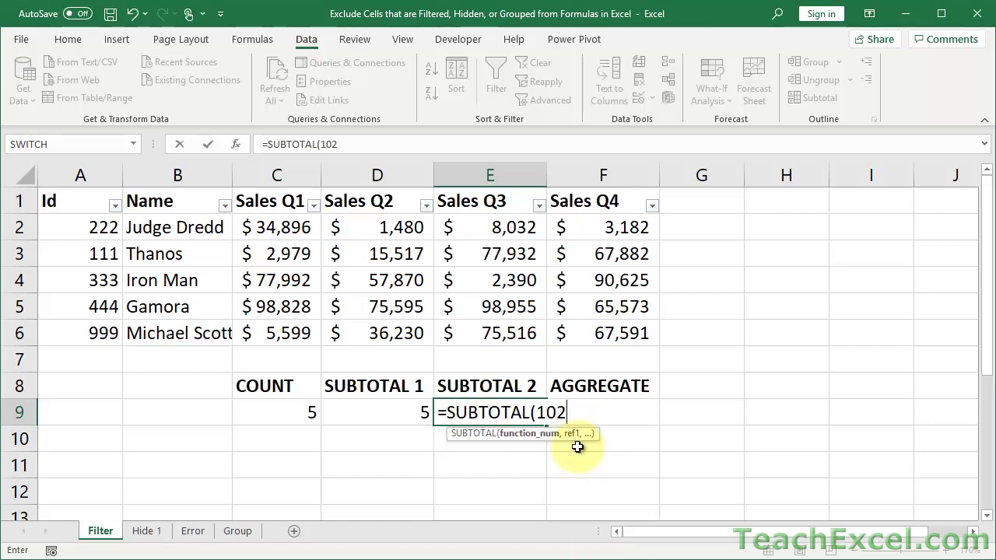
text(,)
drag(490, 333, 503, 225)
key(ctrl+Return)
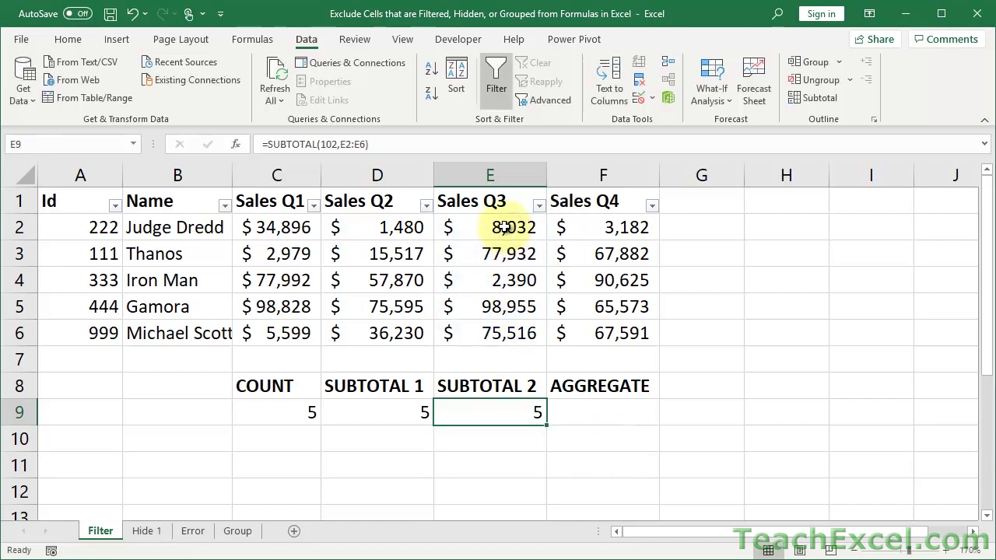
Step: Filter the Name column to show only Gamora and Iron Man
click(225, 206)
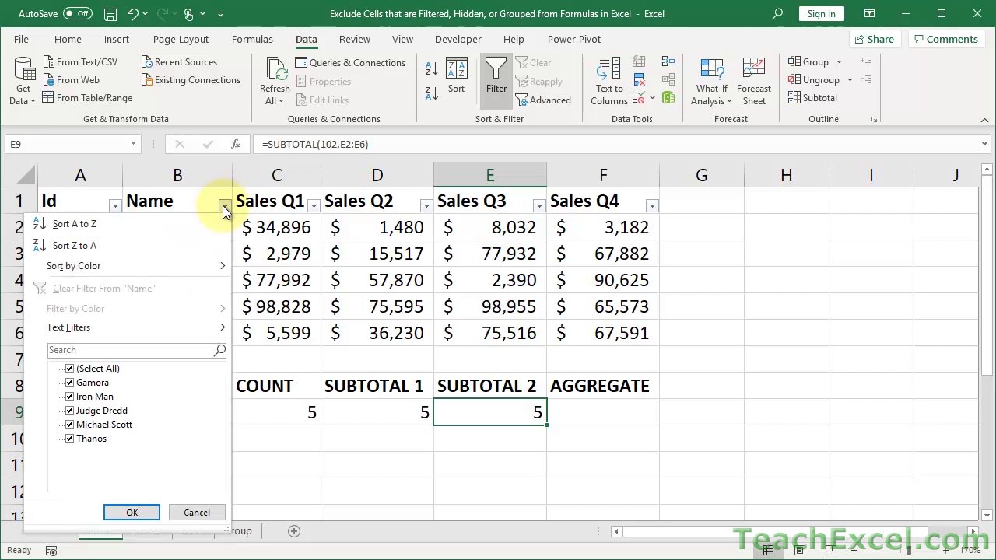
click(70, 369)
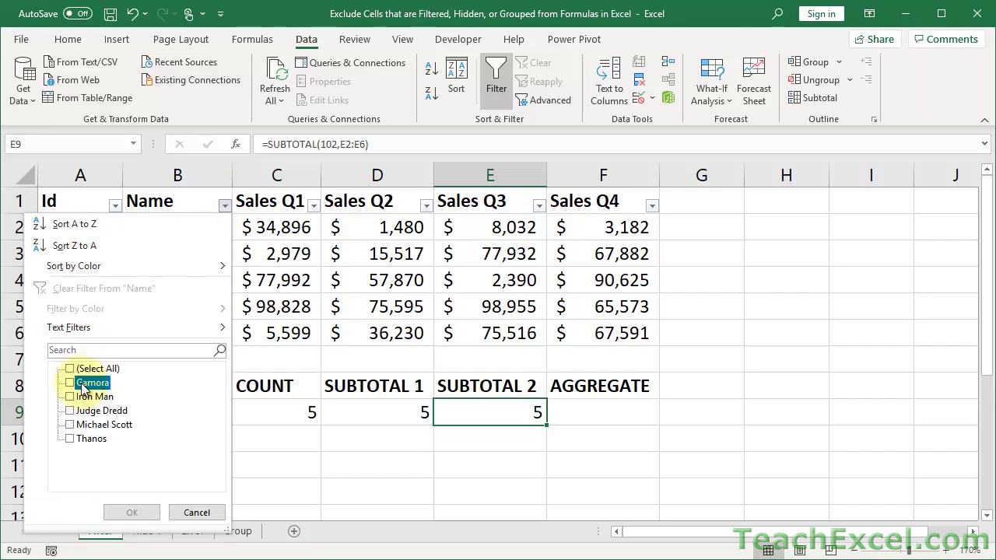
click(84, 384)
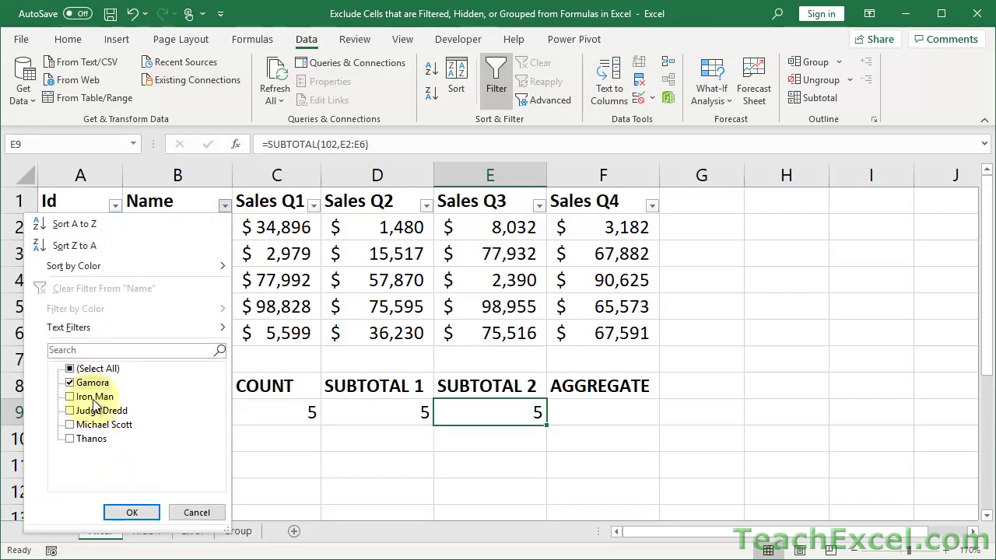
click(92, 397)
click(144, 511)
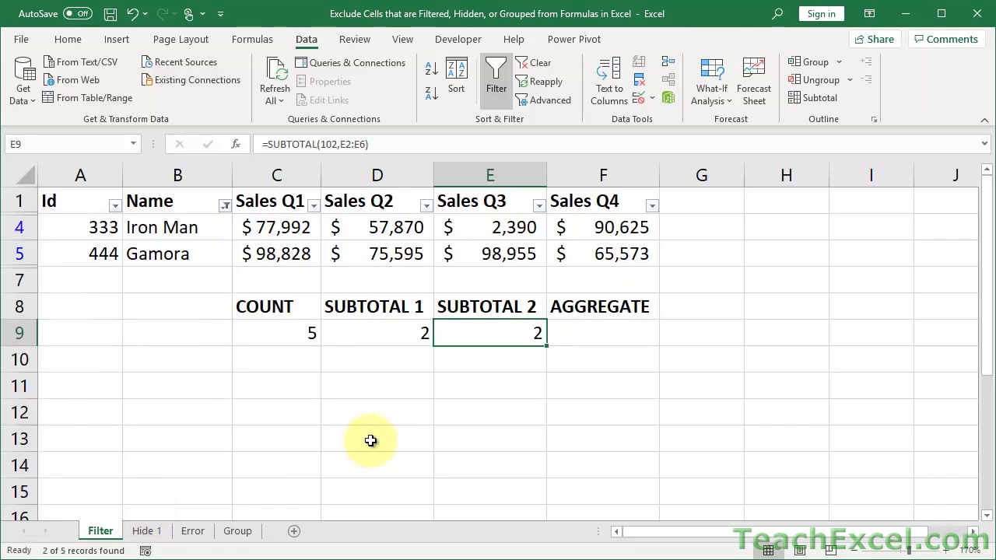
Step: Undo the filter to restore all five rows, then begin =AGGREGATE( in F9 with 2 - COUNT highlighted
key(ctrl+z)
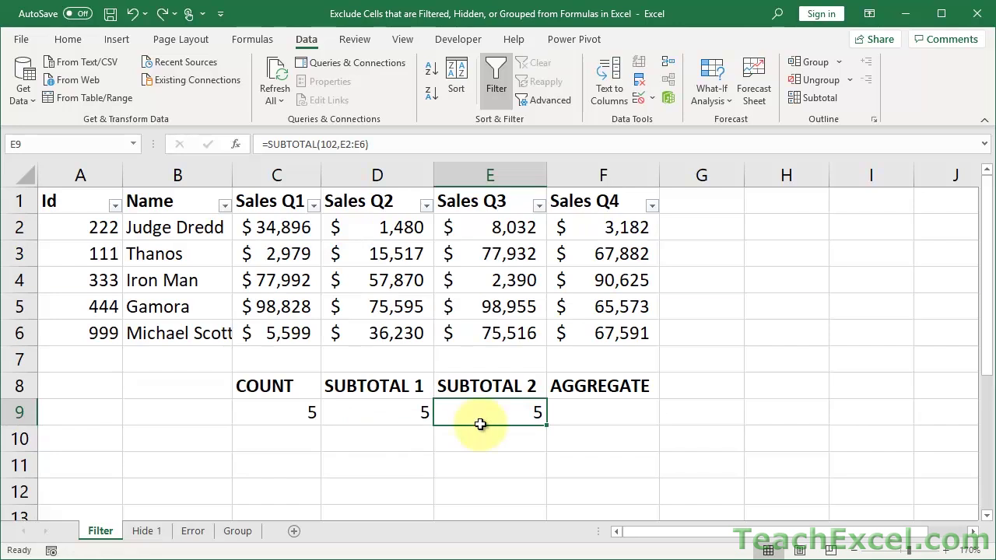
click(583, 415)
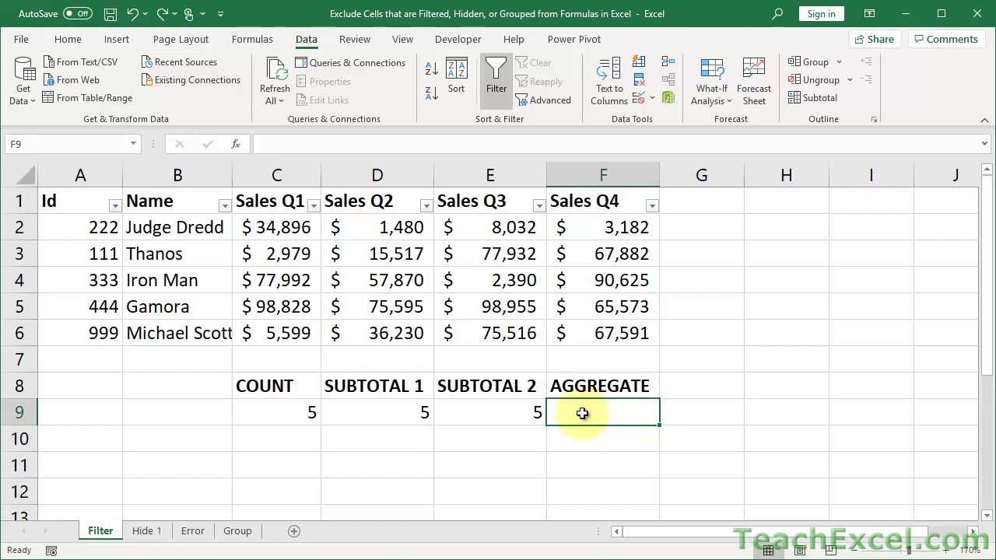
text(=)
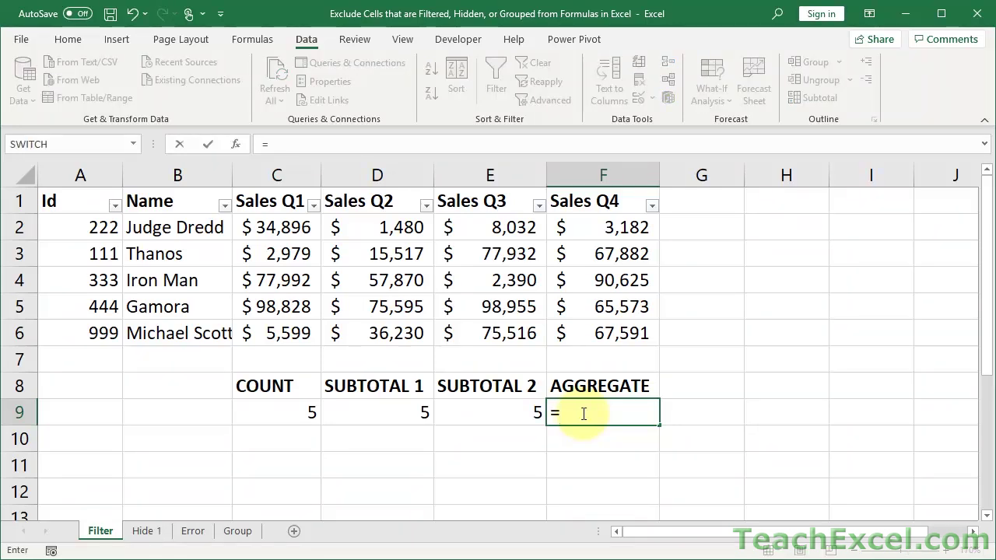
text(aggre)
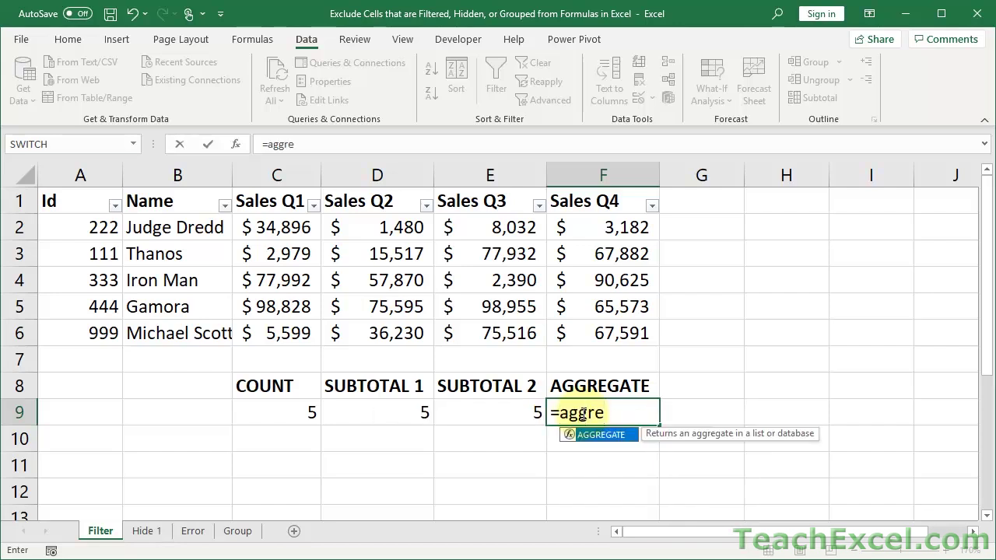
key(Tab)
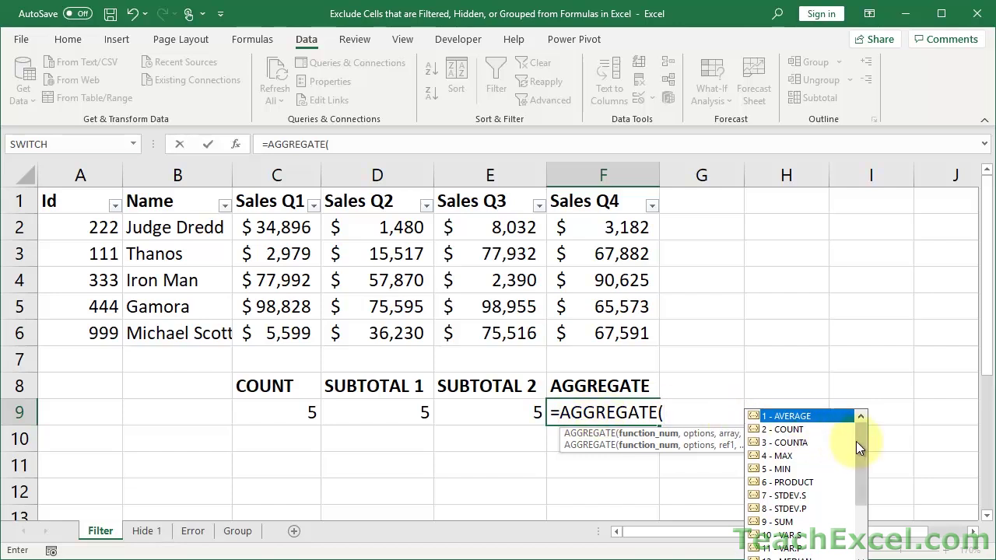
drag(863, 442, 863, 500)
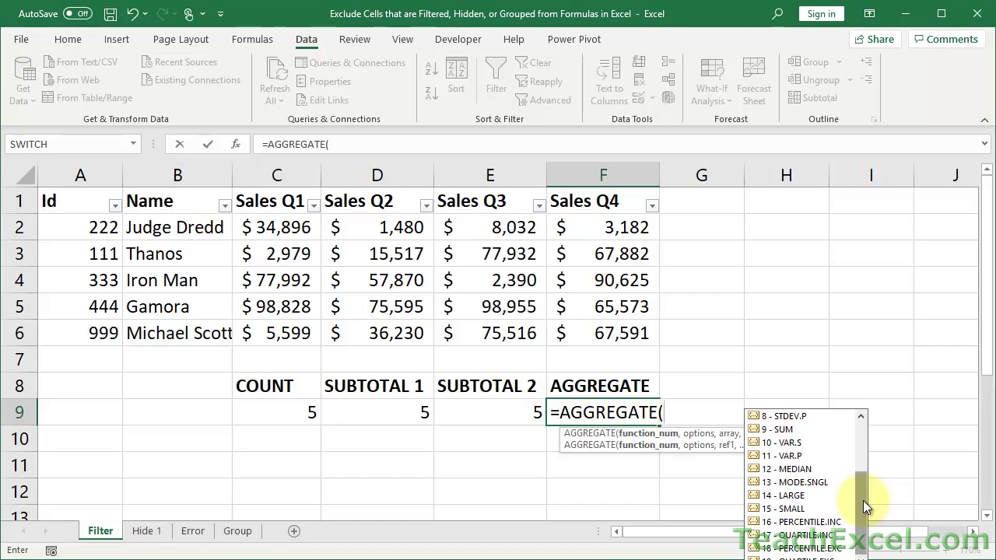
drag(863, 500, 859, 425)
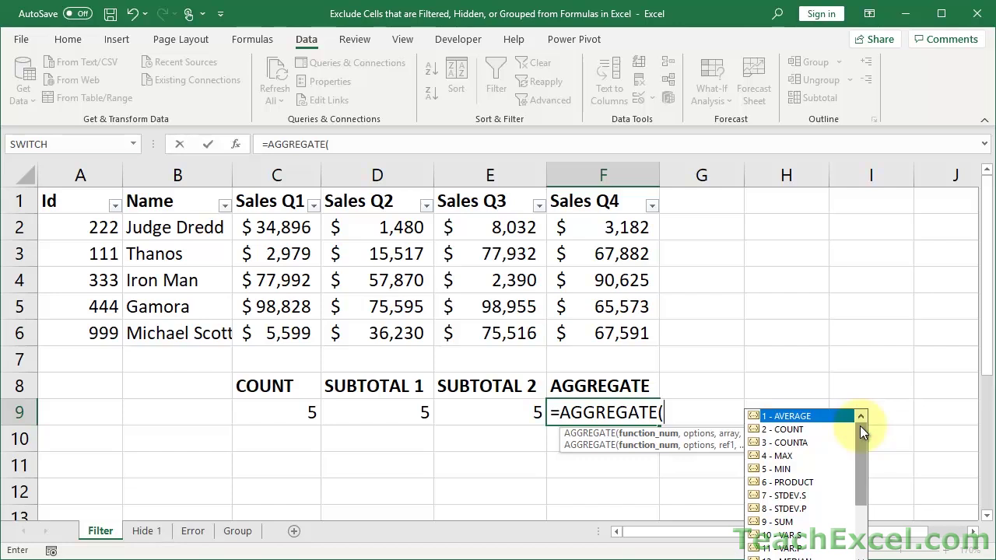
click(795, 433)
Step: Build F9 up to =AGGREGATE(2,3,F2:F6, ignoring hidden rows and errors
double_click(795, 430)
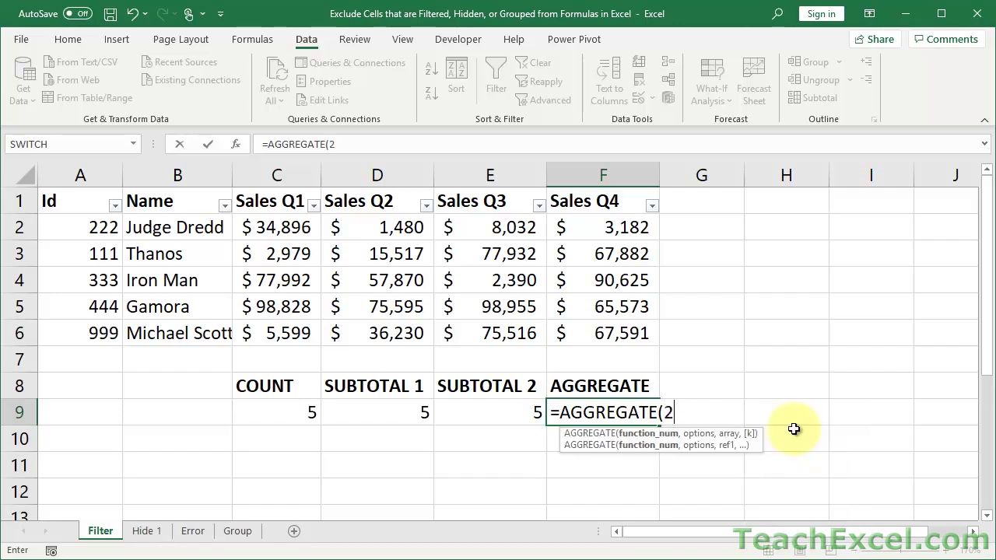
text(,)
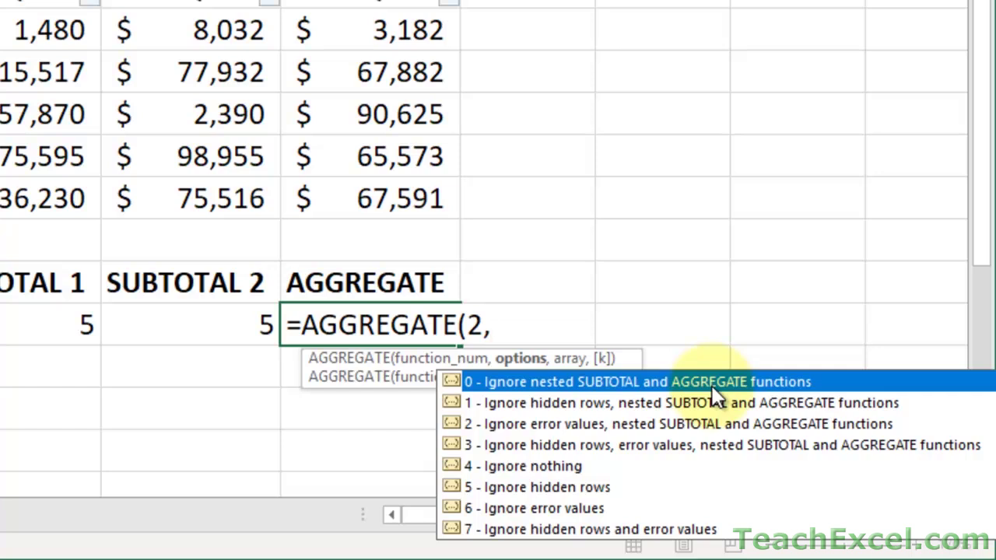
key(Down)
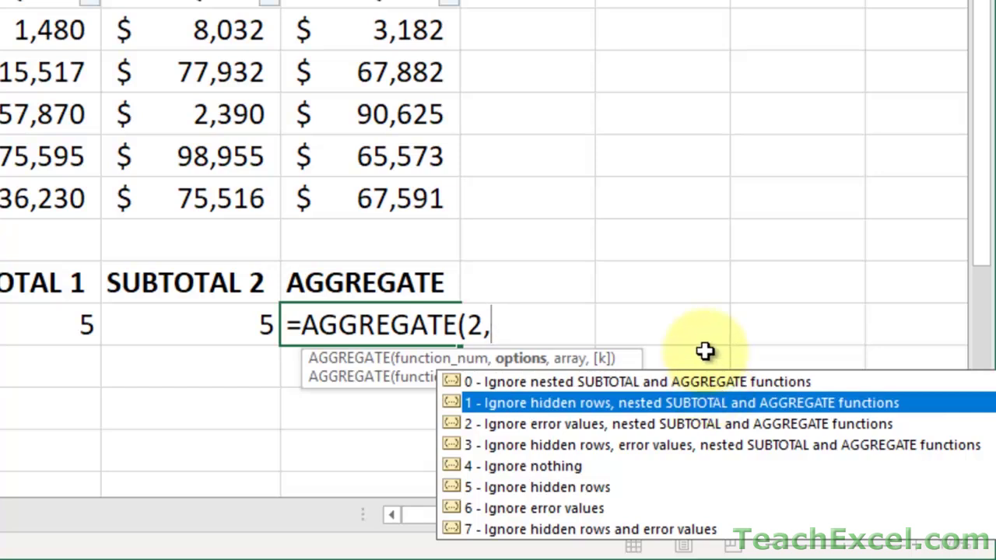
key(Down)
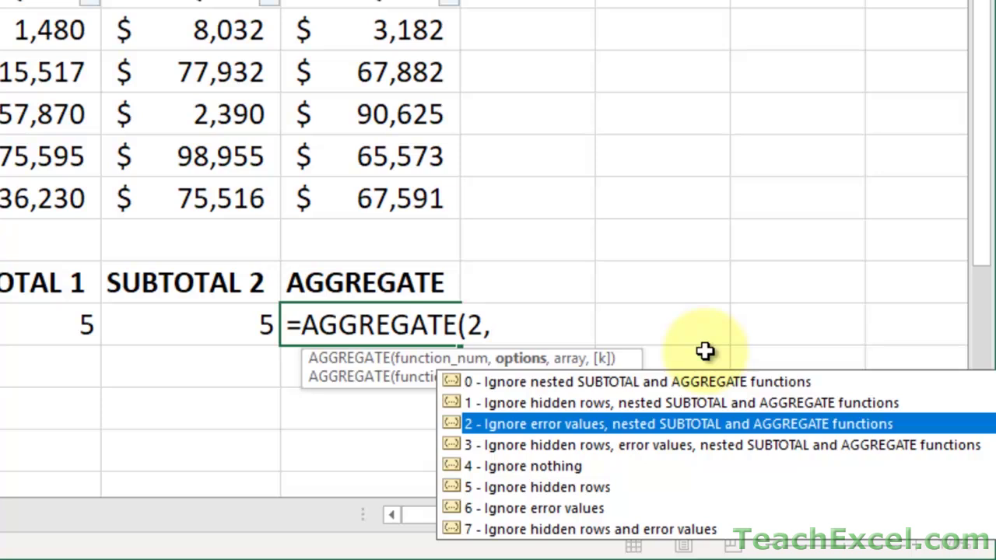
key(Down)
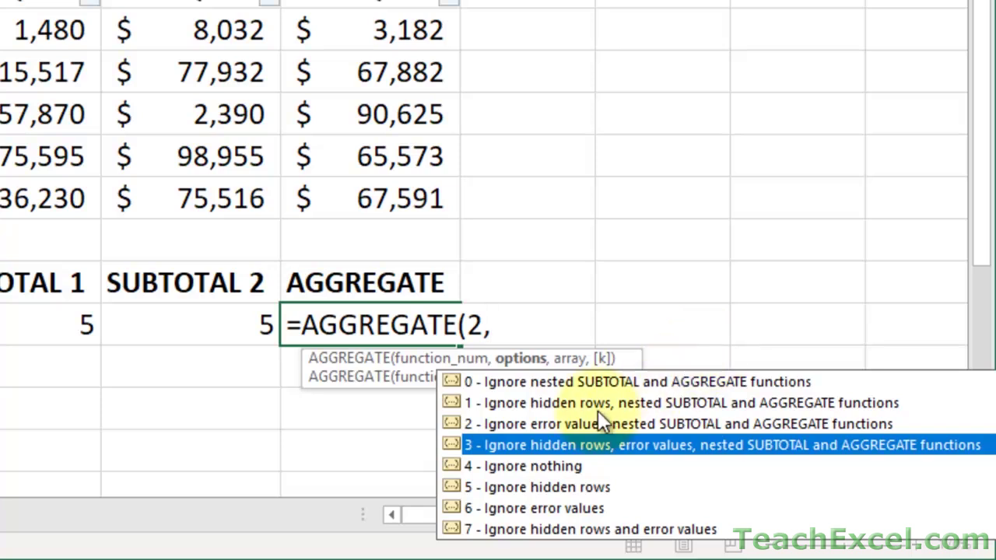
double_click(513, 447)
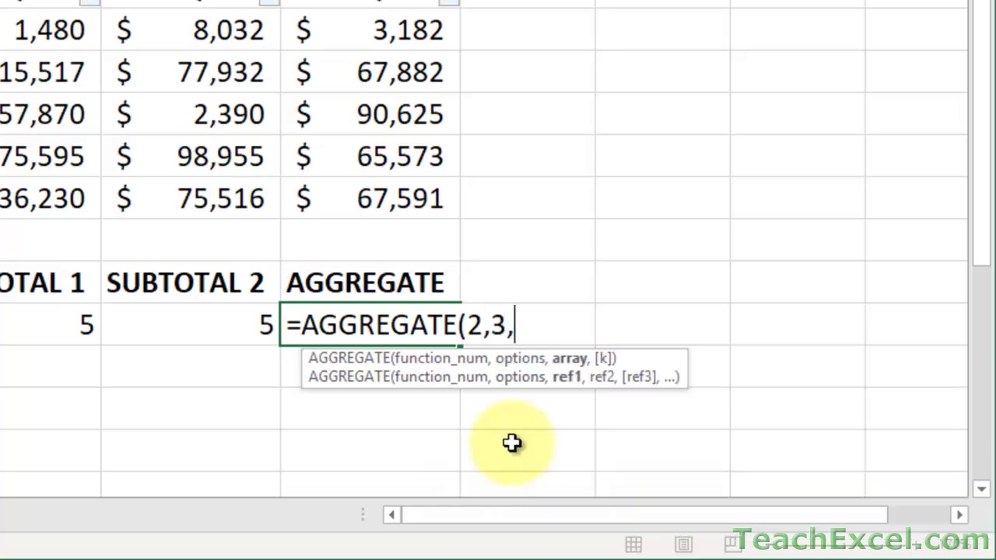
text(,)
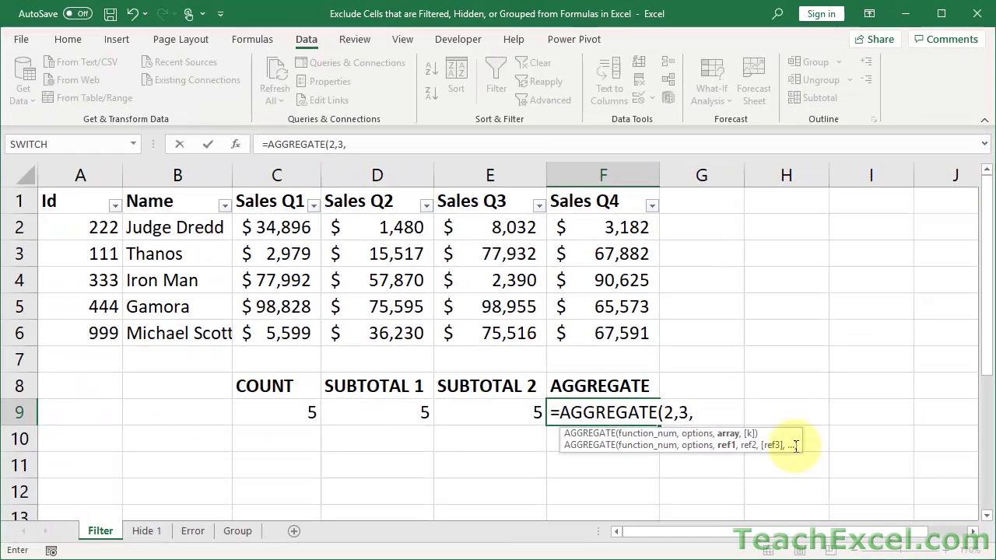
drag(620, 333, 615, 222)
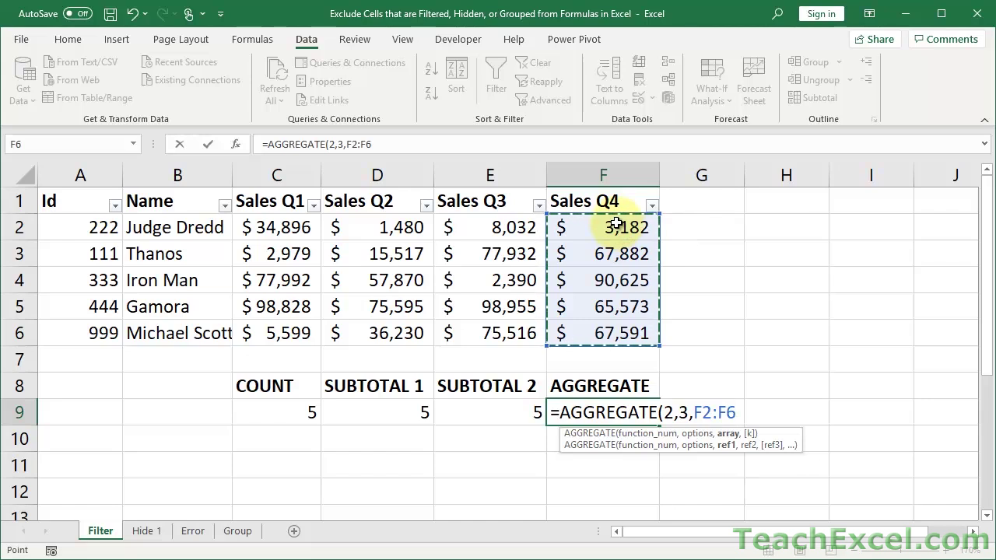
Step: Enter the AGGREGATE formula in F9, then filter Name to only Gamora and Iron Man
key(Return)
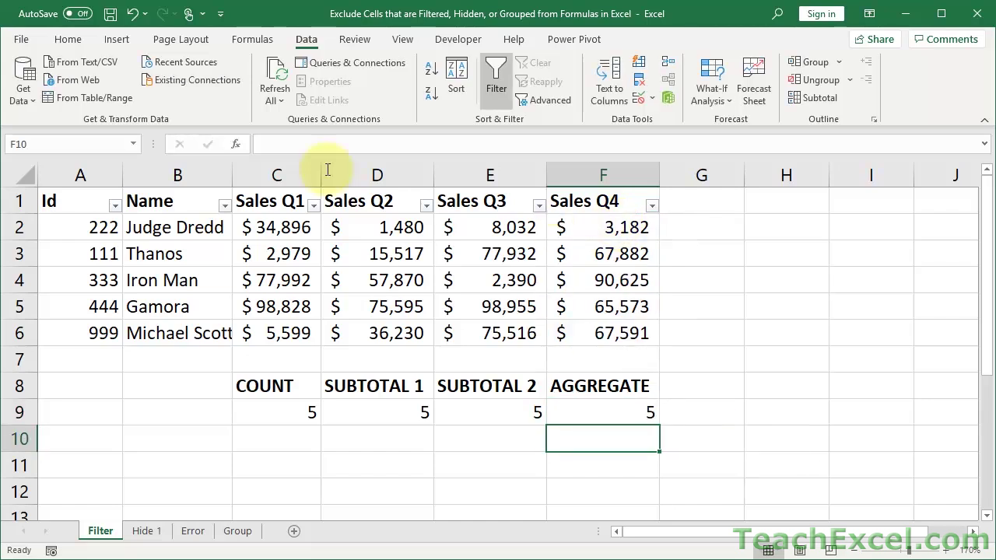
click(224, 205)
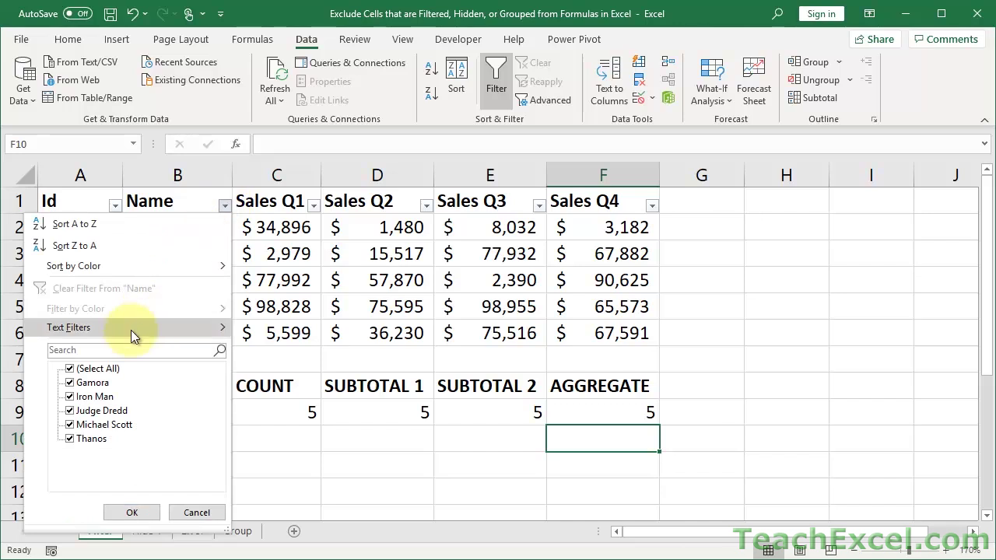
click(96, 368)
click(91, 383)
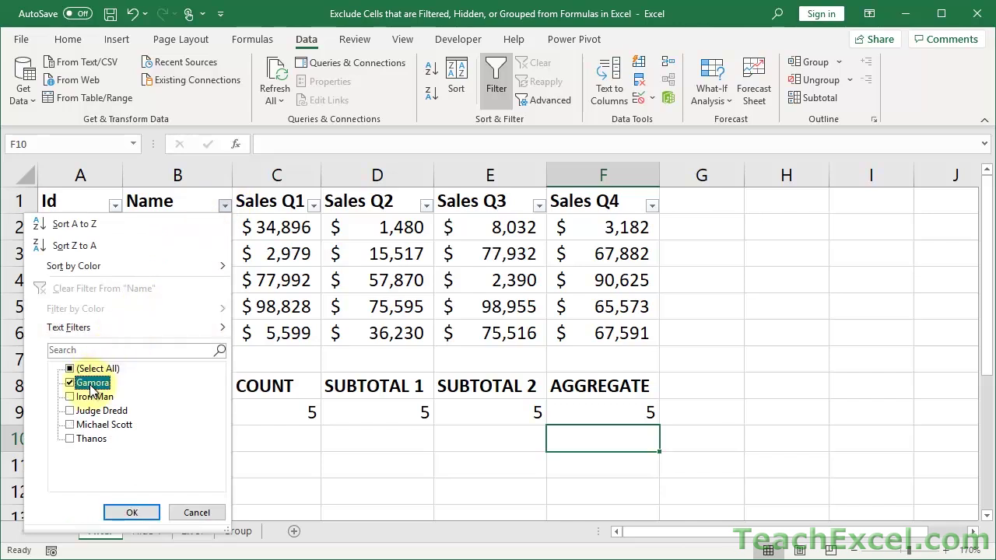
click(91, 397)
click(133, 512)
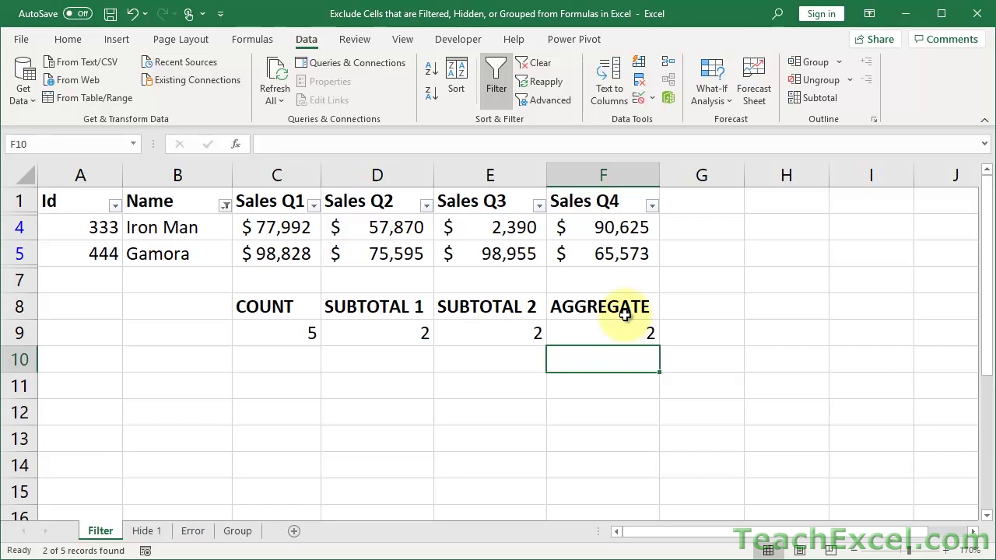
Step: Switch to the Hide 1 sheet and zoom it to 150%
click(148, 535)
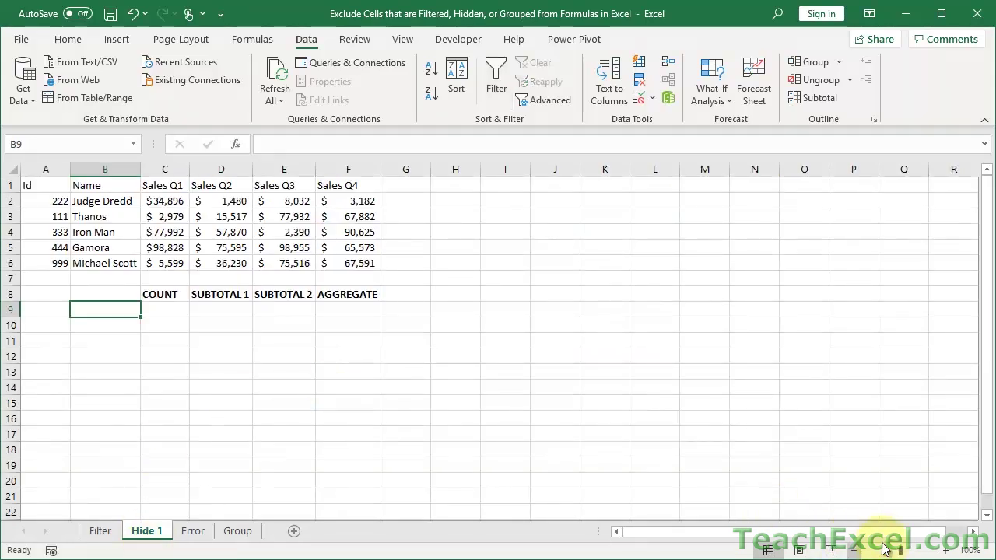
click(945, 550)
click(945, 550)
click(945, 550)
click(945, 550)
click(946, 550)
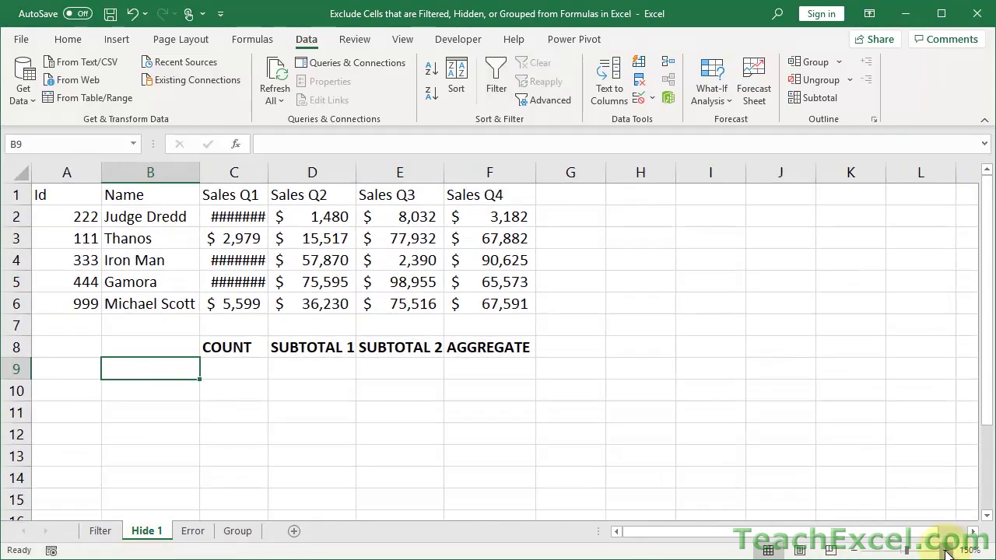
click(945, 550)
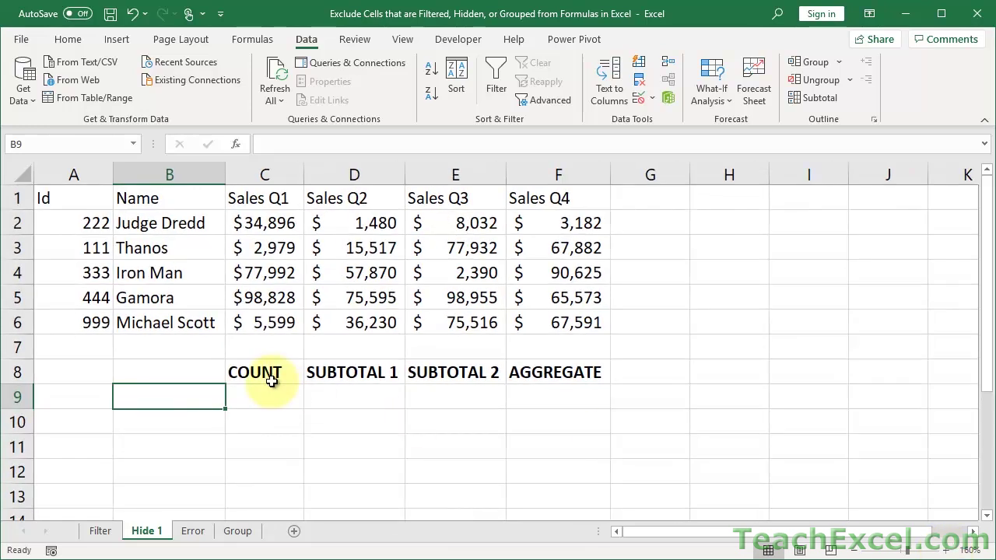
Step: Enter =COUNT(C2:C6) in C9 and =SUBTOTAL(2,D2:D6) in D9
click(268, 395)
text(=count)
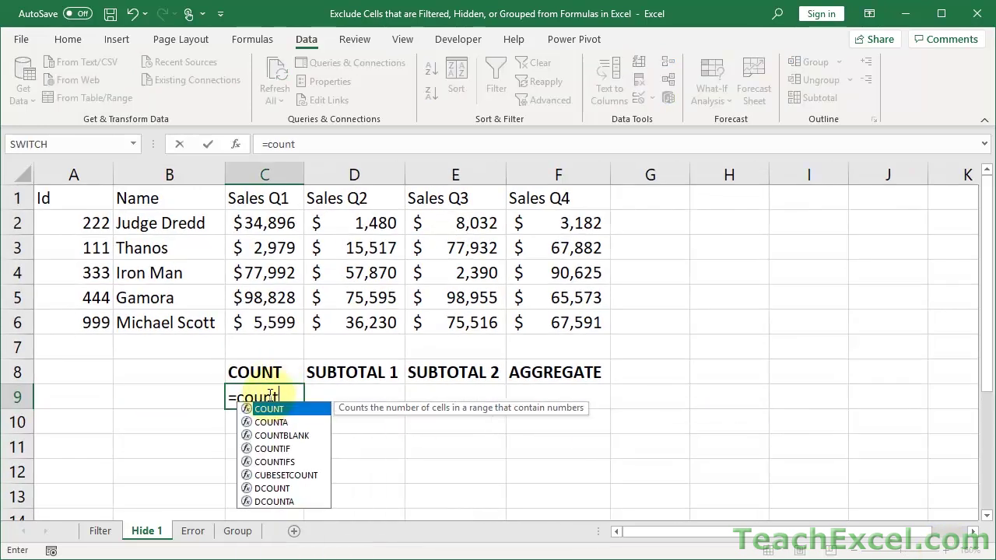
key(Tab)
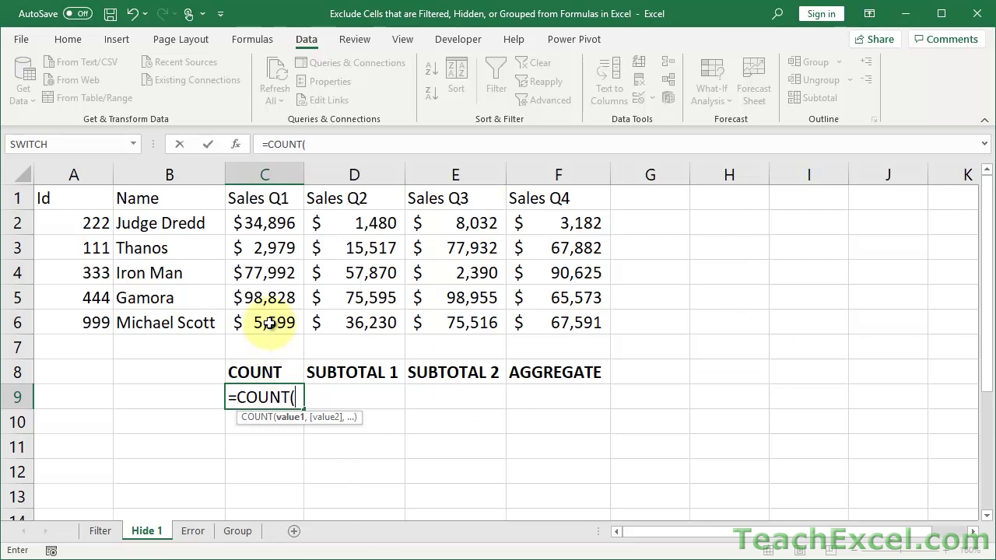
drag(267, 321, 268, 224)
key(Tab)
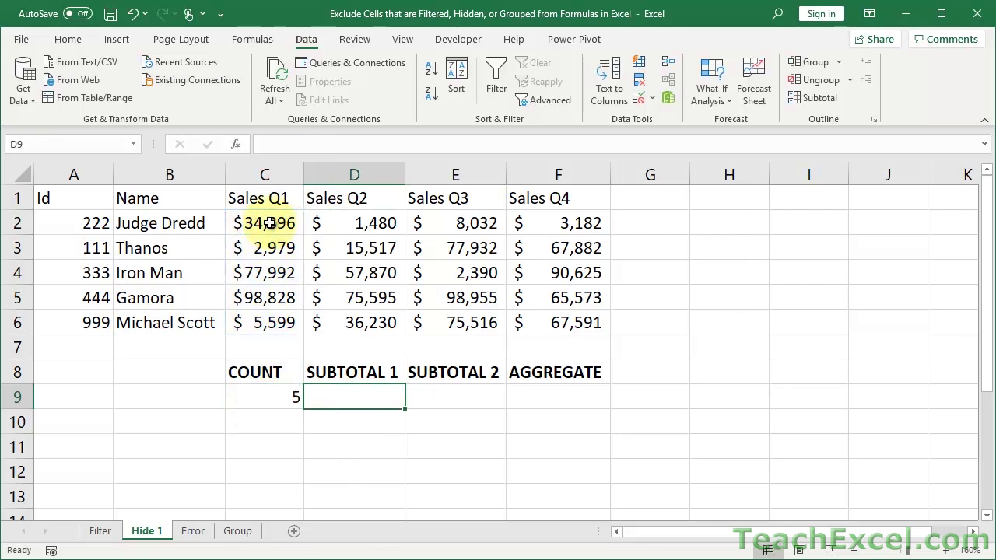
text(=subt)
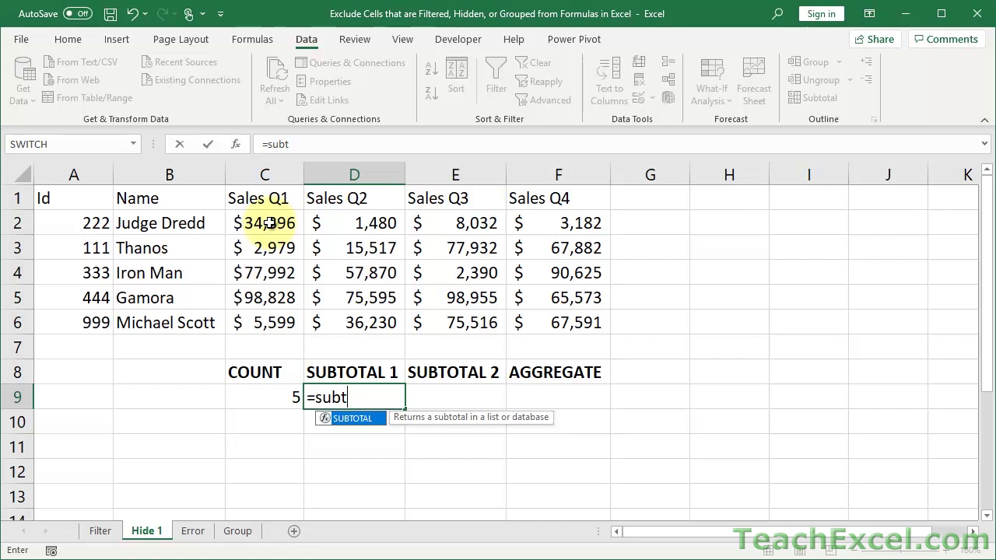
key(Tab)
text(2,)
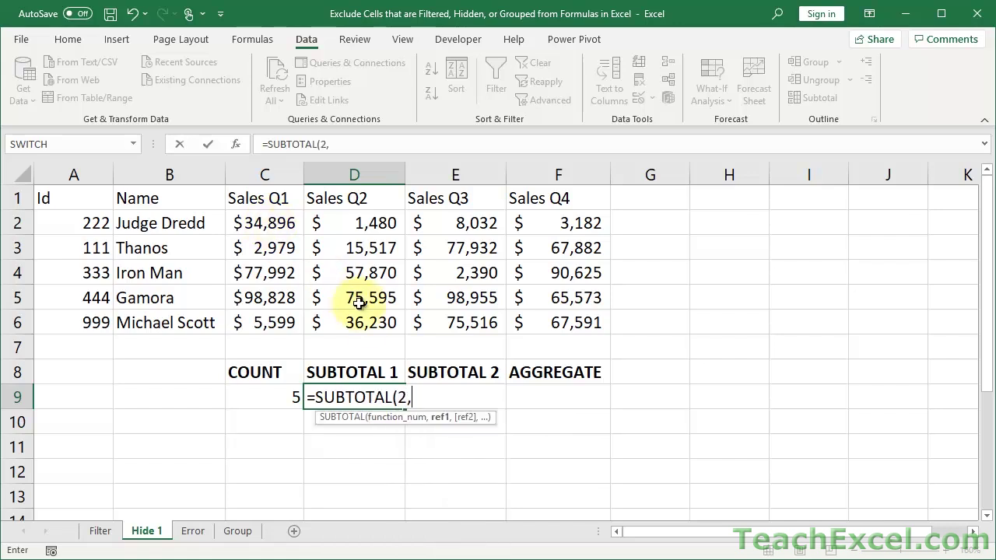
drag(360, 322, 367, 217)
key(Tab)
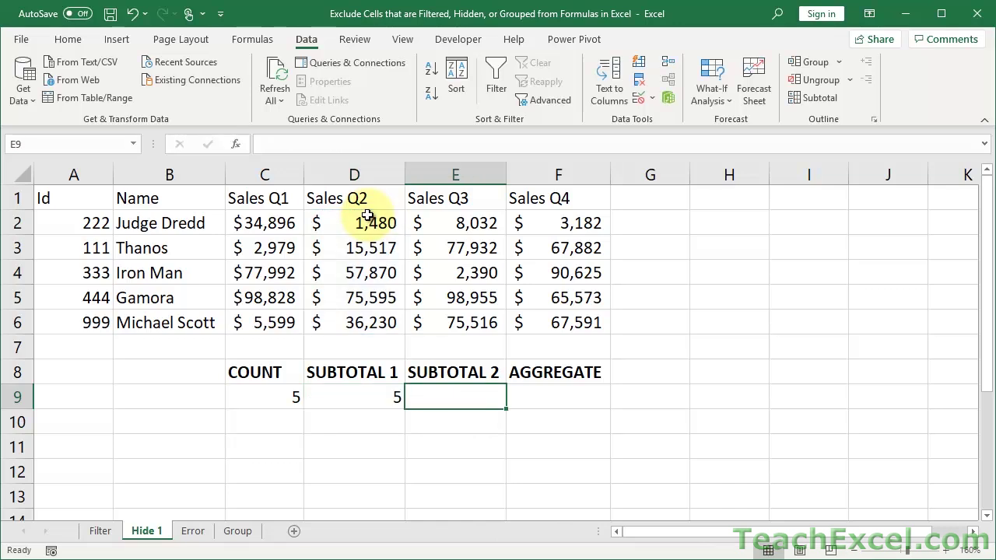
Step: Enter =SUBTOTAL(102,E2:E6) in E9 and =AGGREGATE(2,3,F2:F6) in F9
text(=subt)
key(Tab)
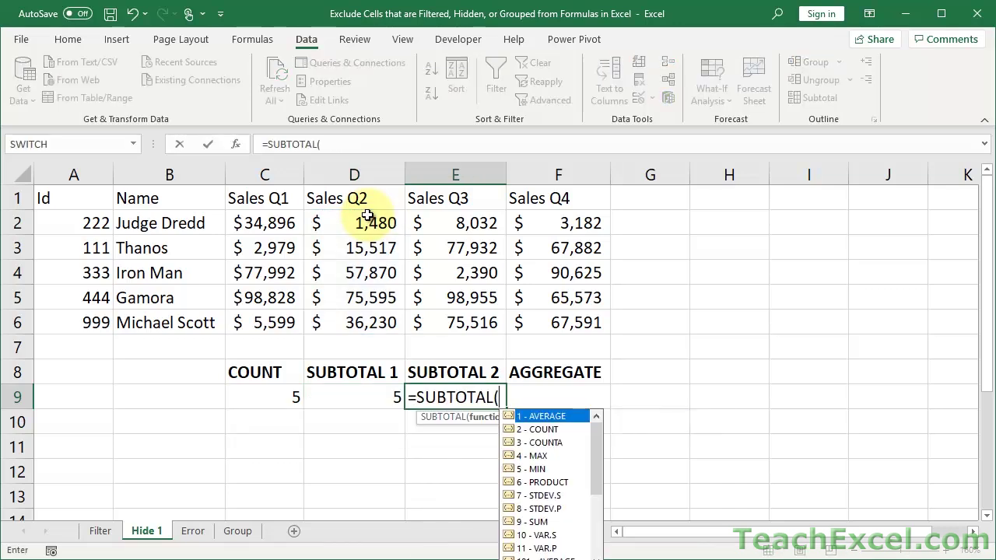
text(102,)
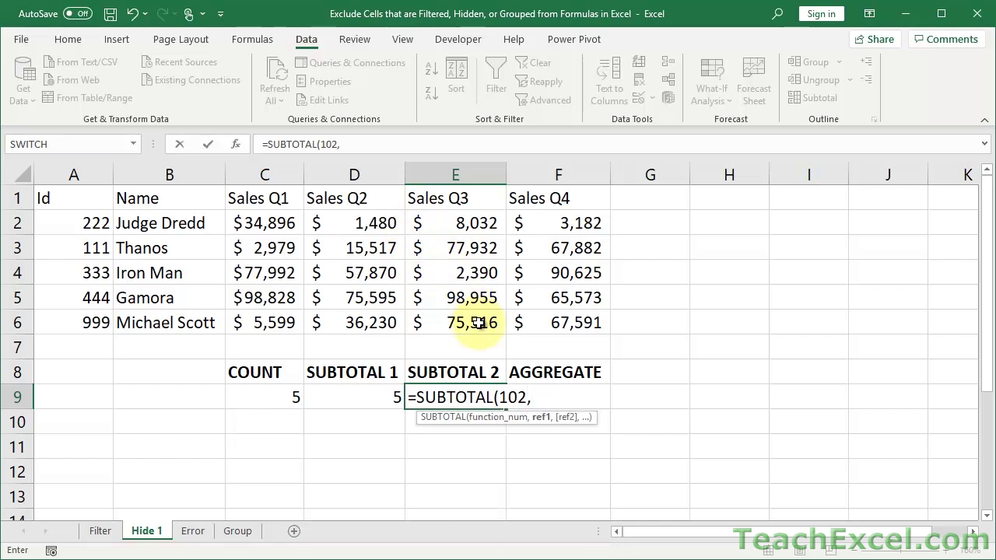
drag(474, 322, 467, 227)
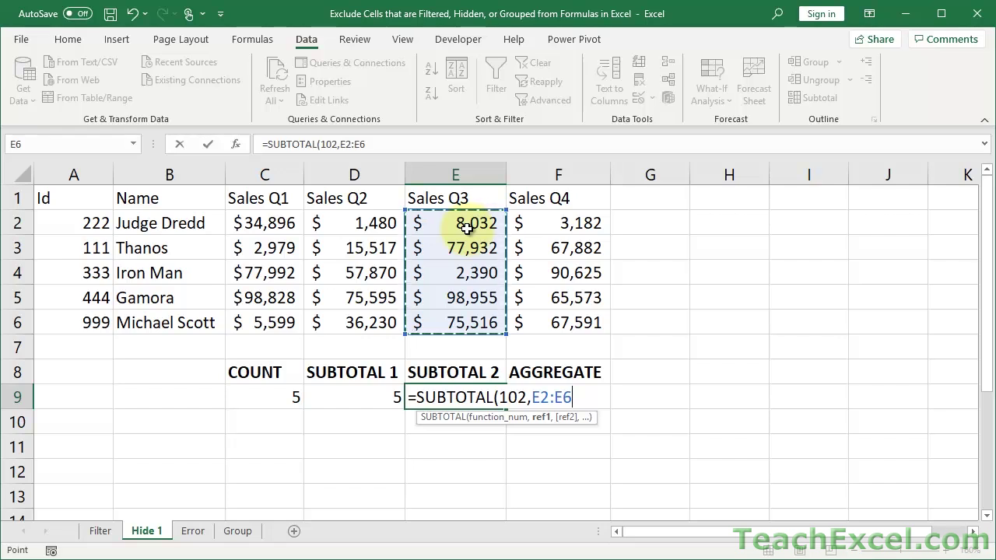
key(Tab)
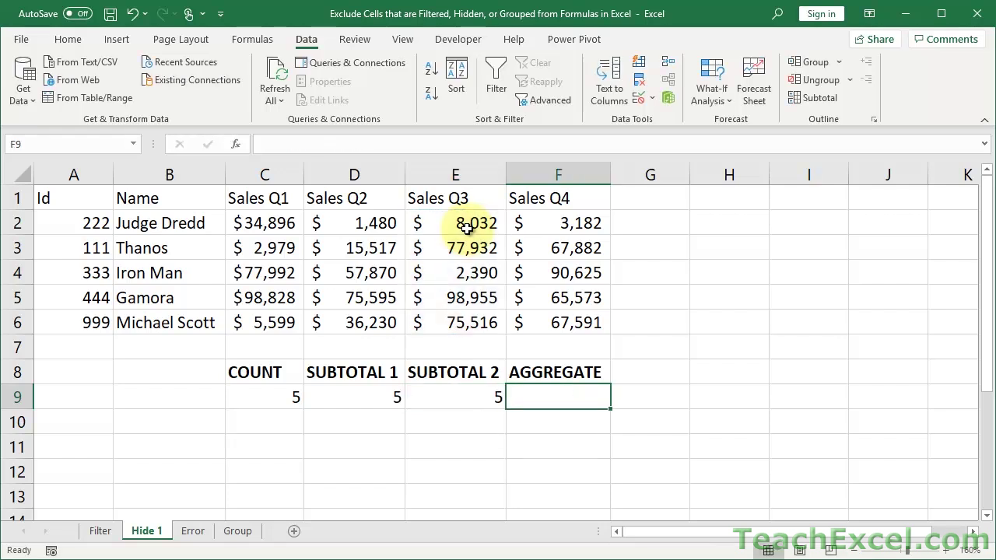
text(=agg)
key(Tab)
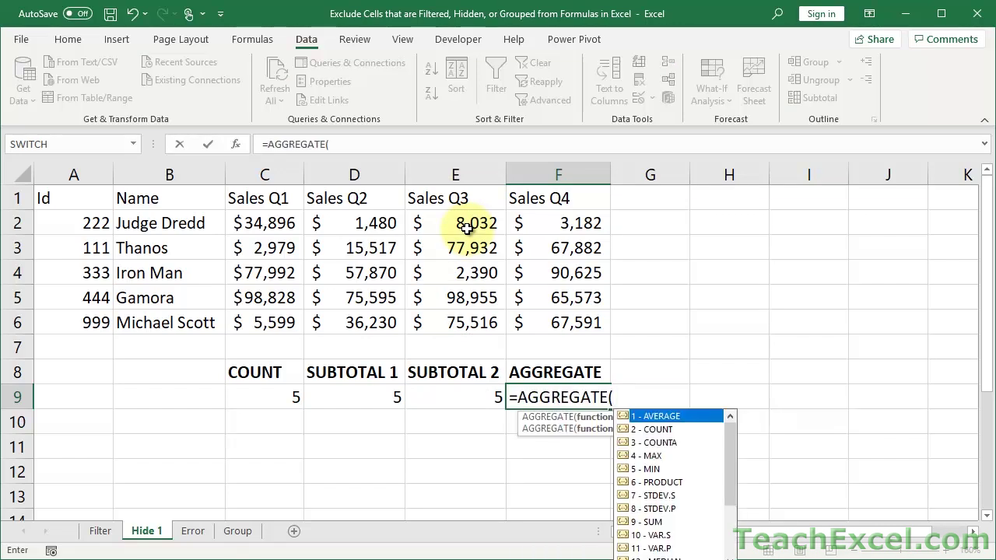
text(2,)
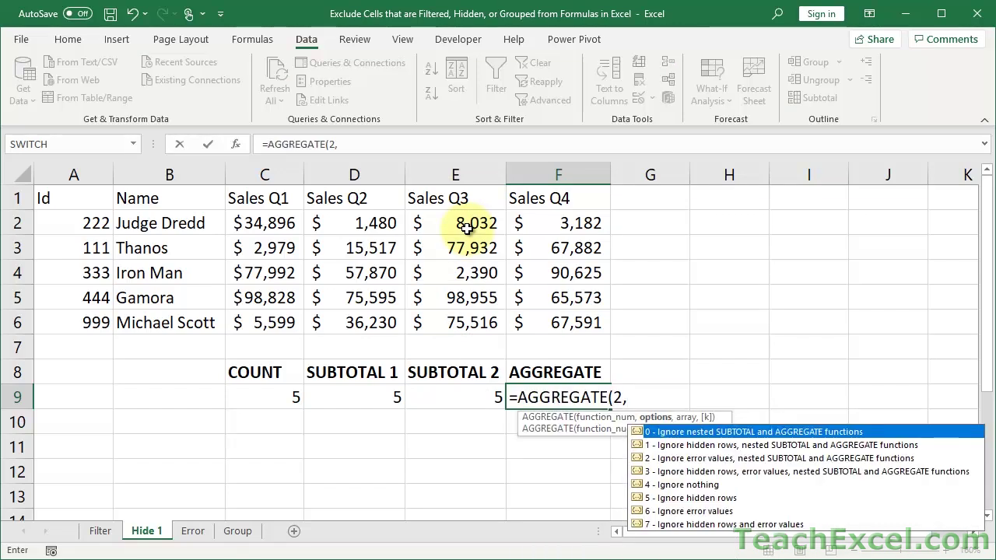
text(3,)
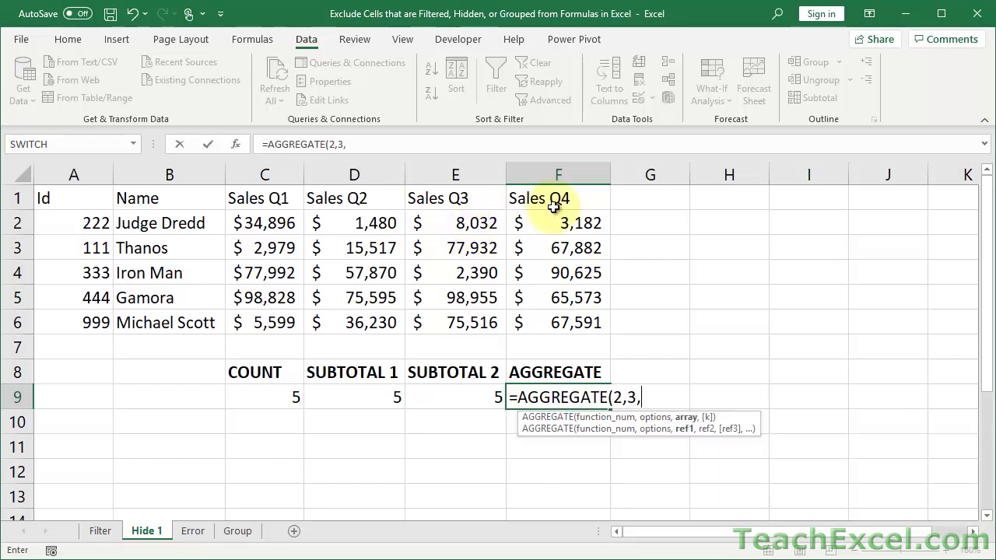
click(544, 320)
drag(544, 320, 545, 224)
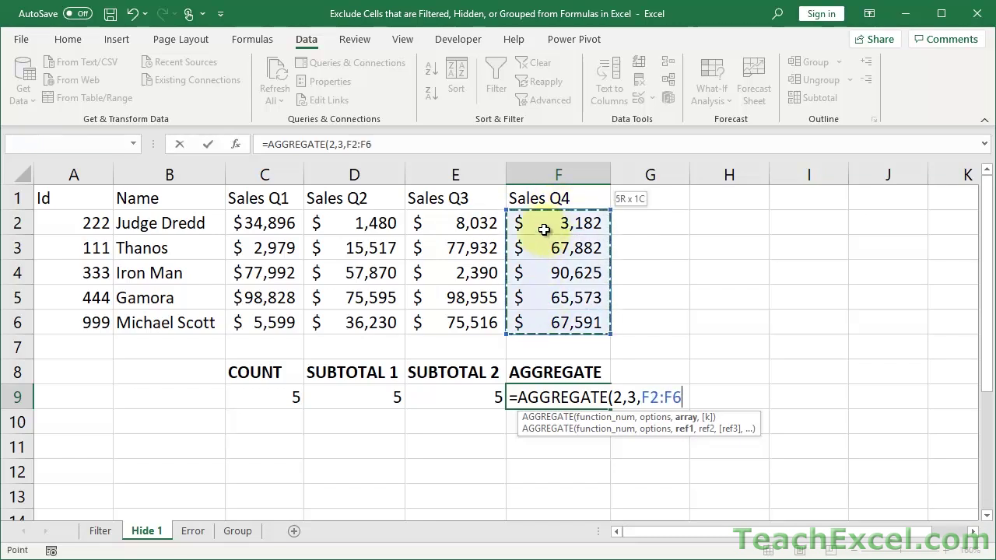
key(ctrl+Return)
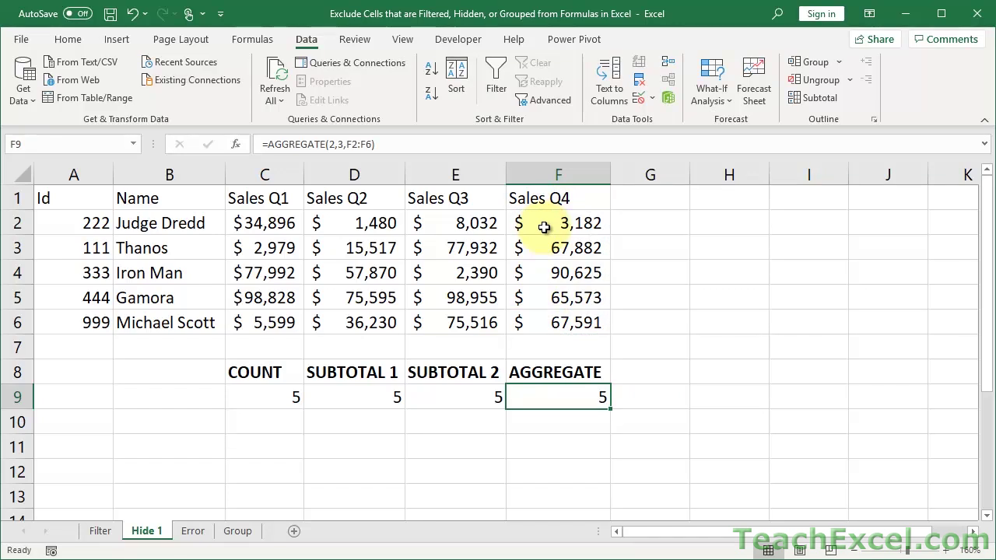
Step: Hide row 3, the Thanos row, on the Hide 1 sheet
click(17, 249)
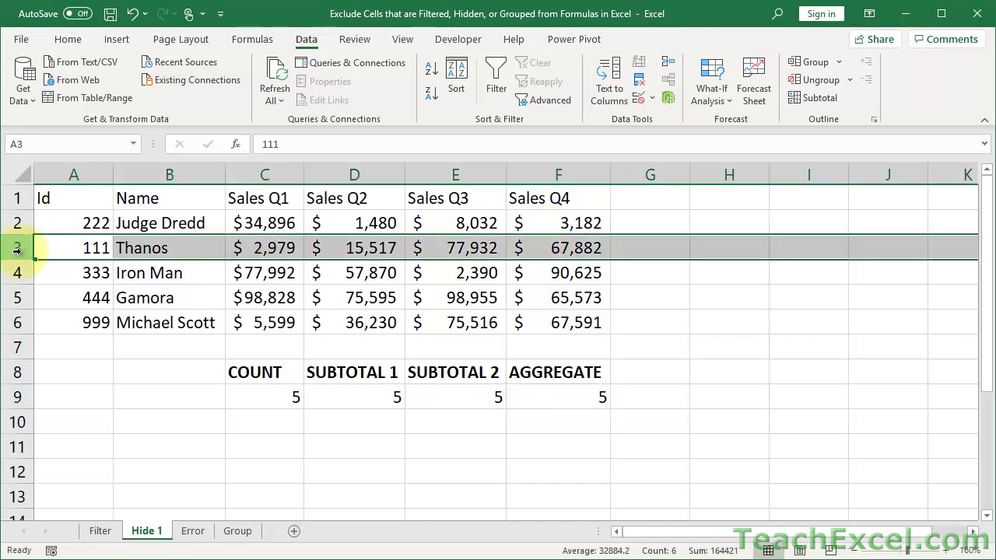
right_click(17, 249)
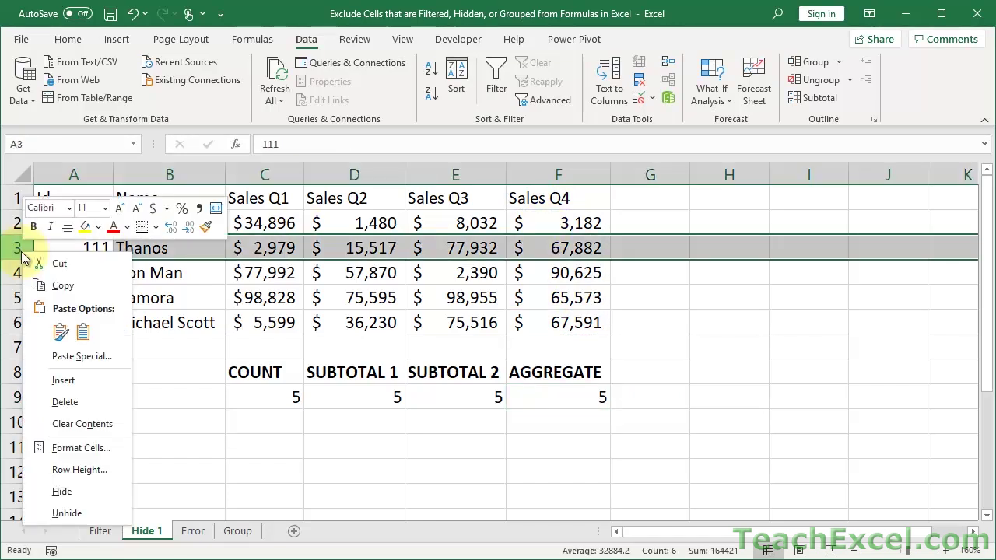
click(91, 495)
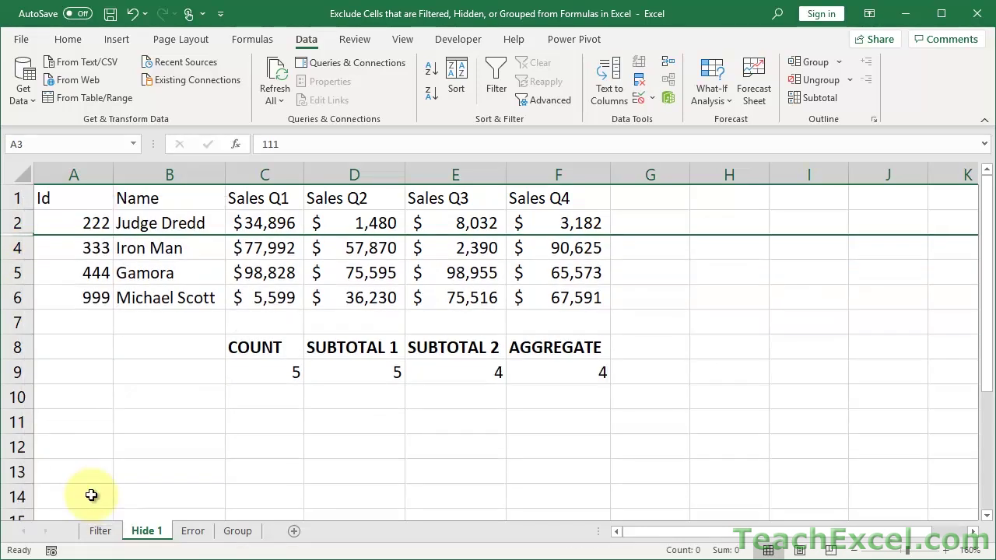
Step: Review the row 9 formulas: COUNT and SUBTOTAL 2 show 5, SUBTOTAL 102 and AGGREGATE show 4
click(275, 375)
key(Right)
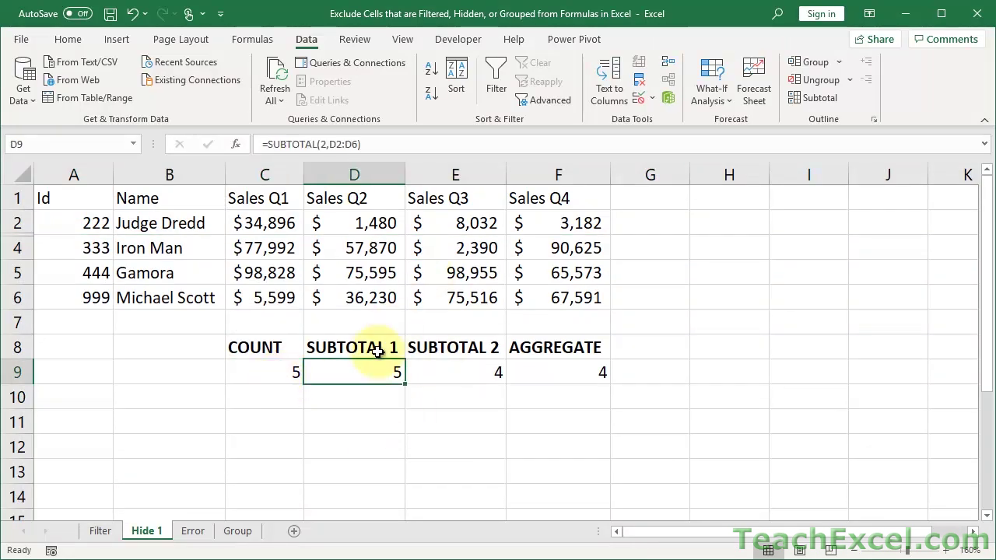
click(455, 370)
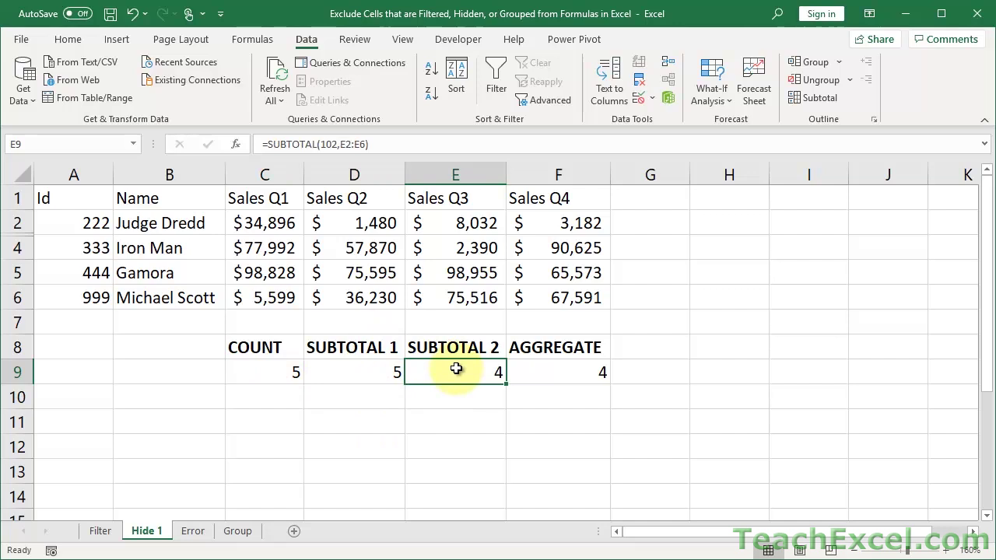
double_click(455, 370)
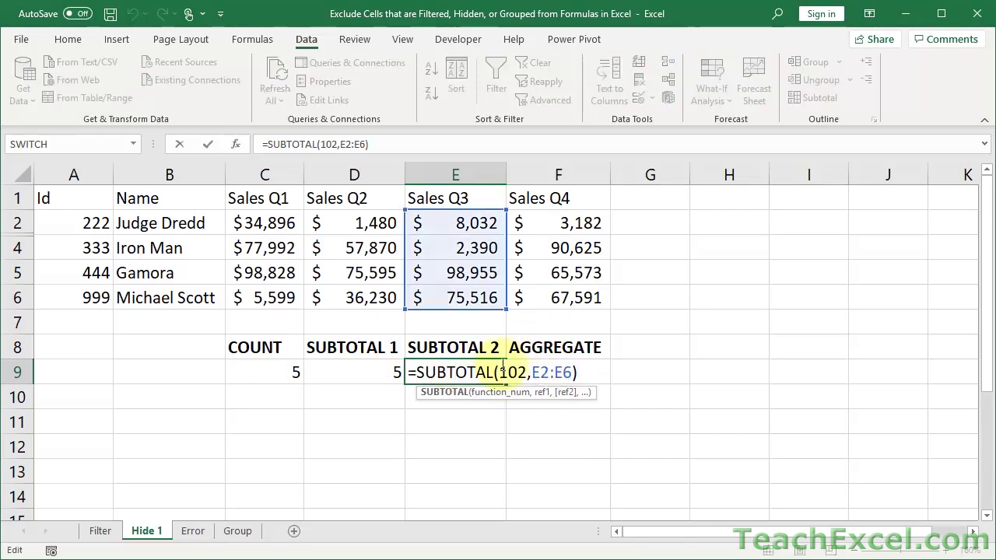
key(Escape)
click(557, 379)
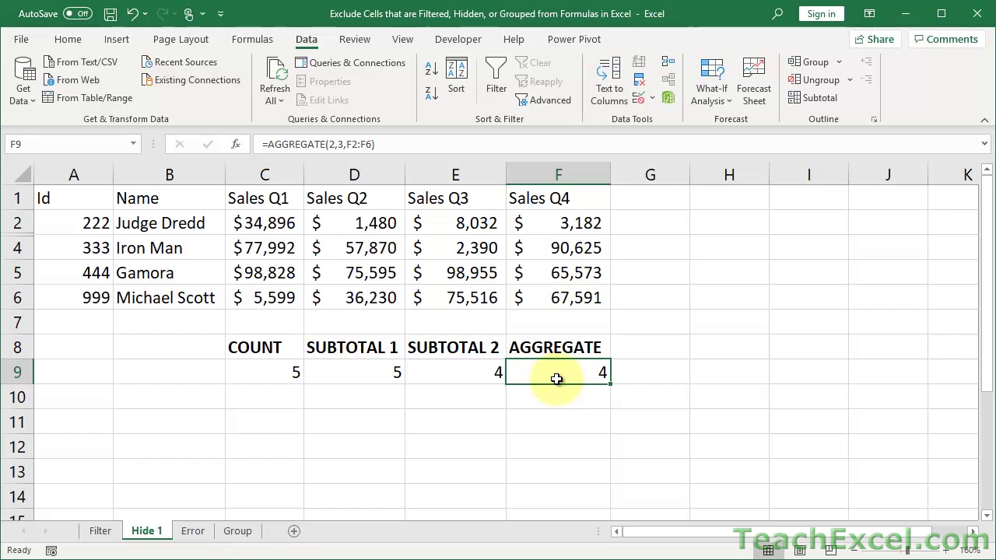
key(Left)
key(Left)
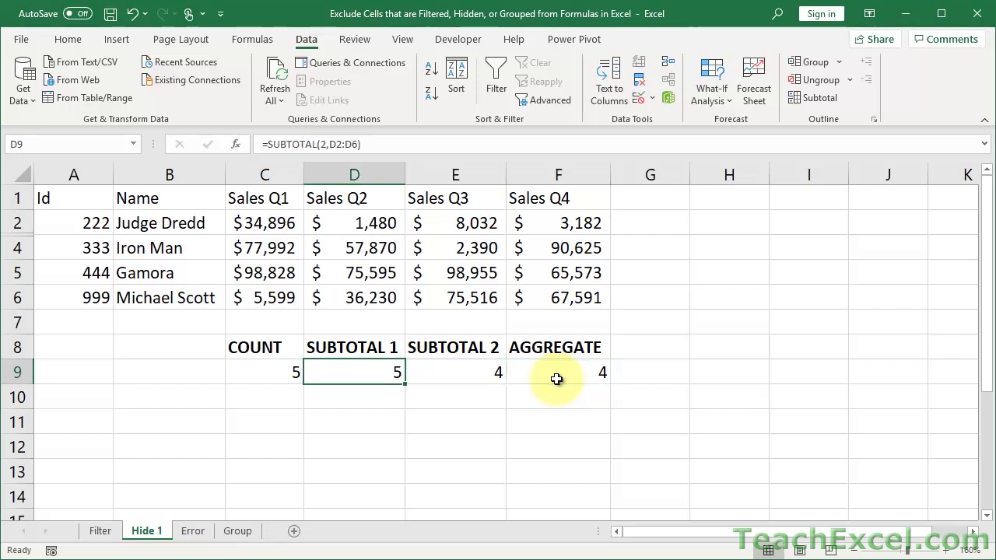
key(Right)
key(Left)
key(Right)
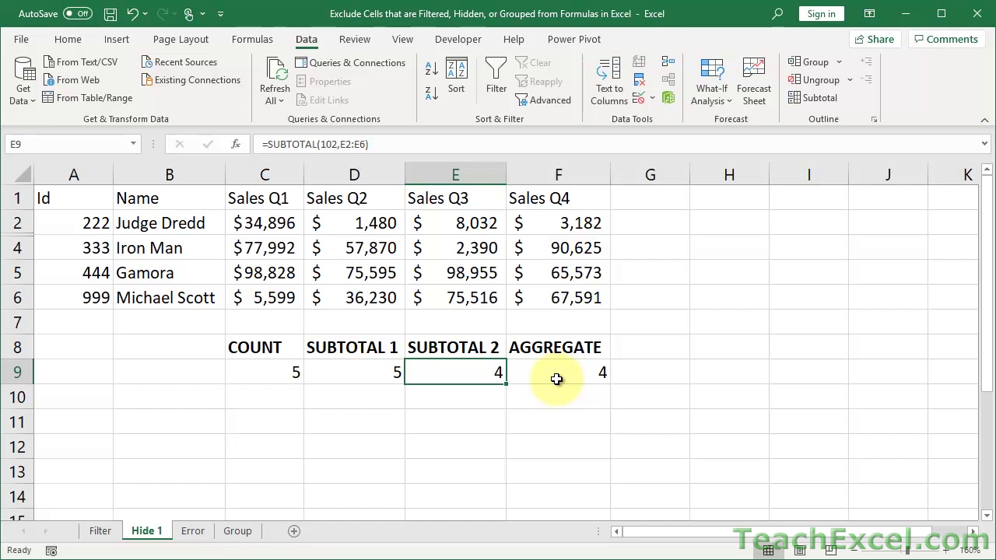
key(Right)
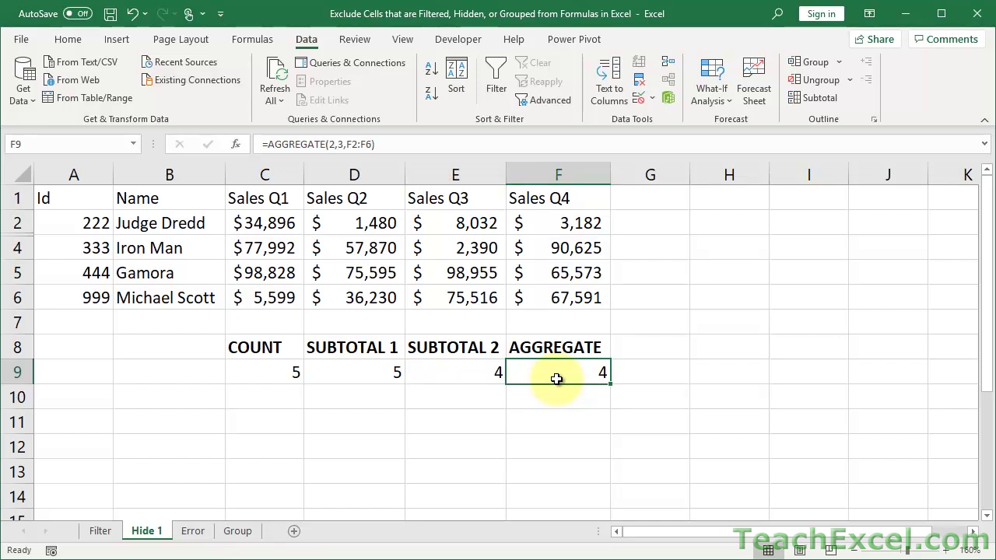
key(Left)
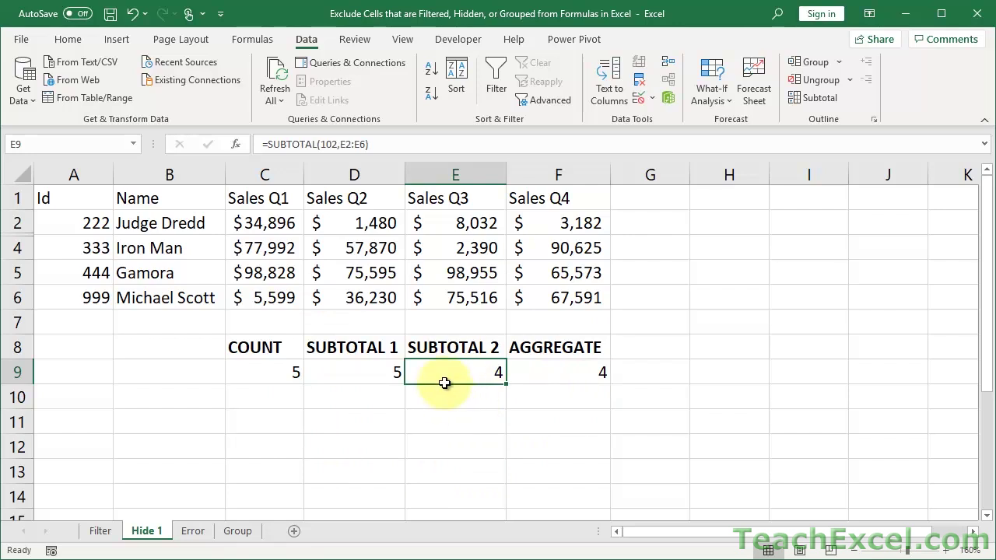
click(393, 373)
double_click(376, 372)
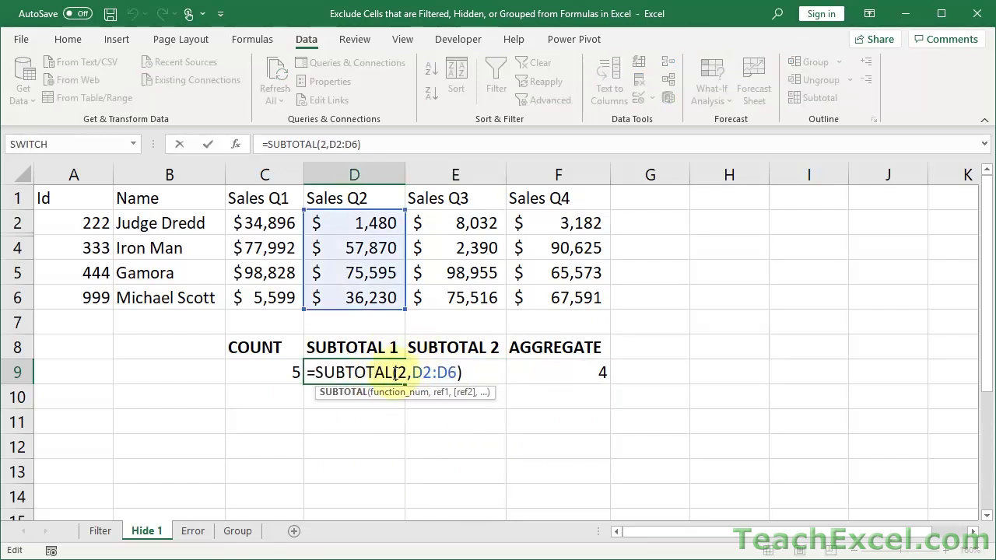
key(Escape)
double_click(442, 374)
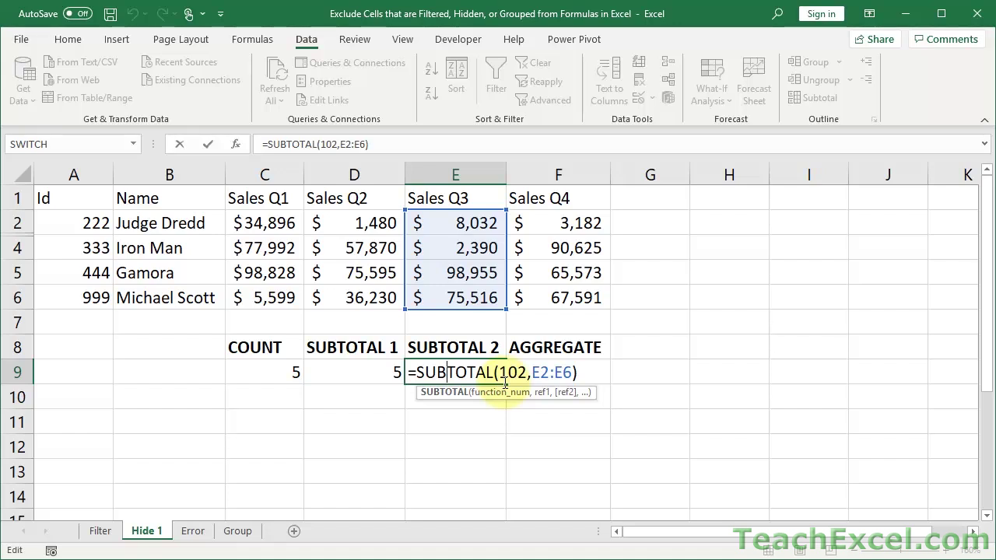
key(ctrl+Return)
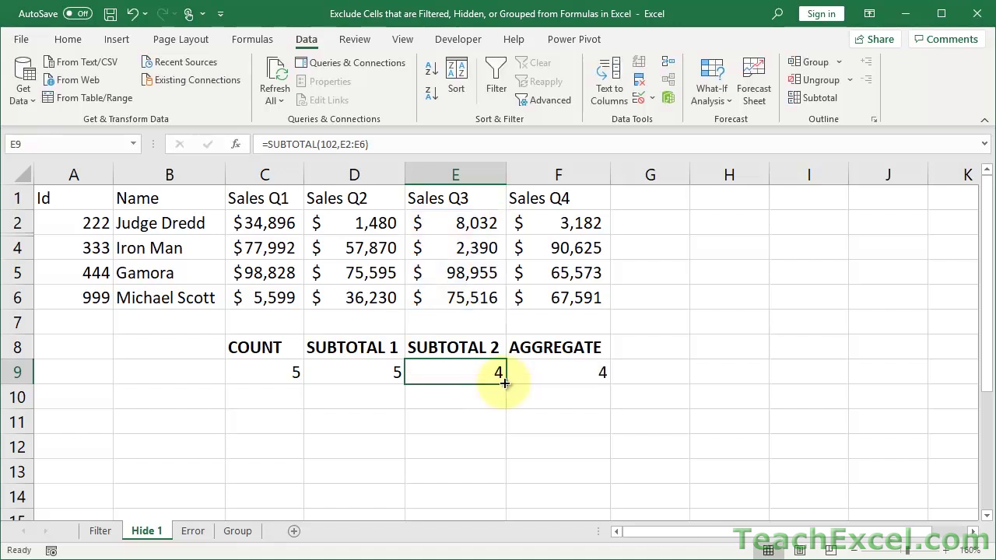
Step: Change F9's AGGREGATE options argument to 4 (ignore nothing), so it returns 5
double_click(539, 372)
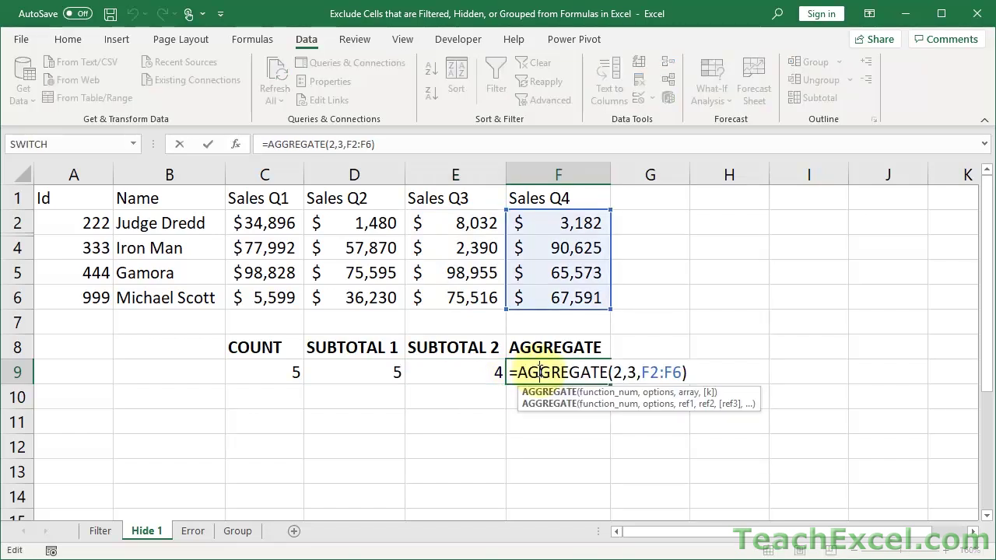
click(630, 372)
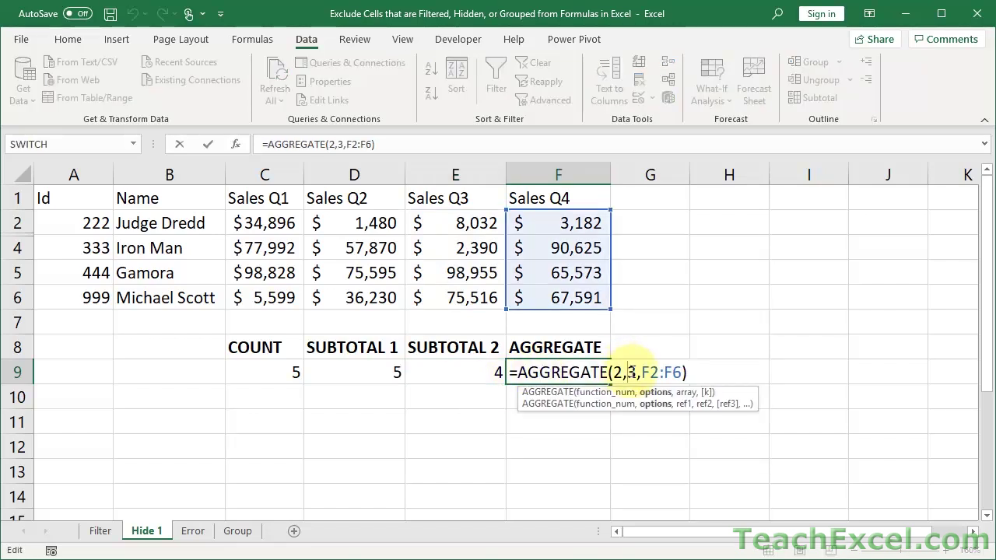
key(Delete)
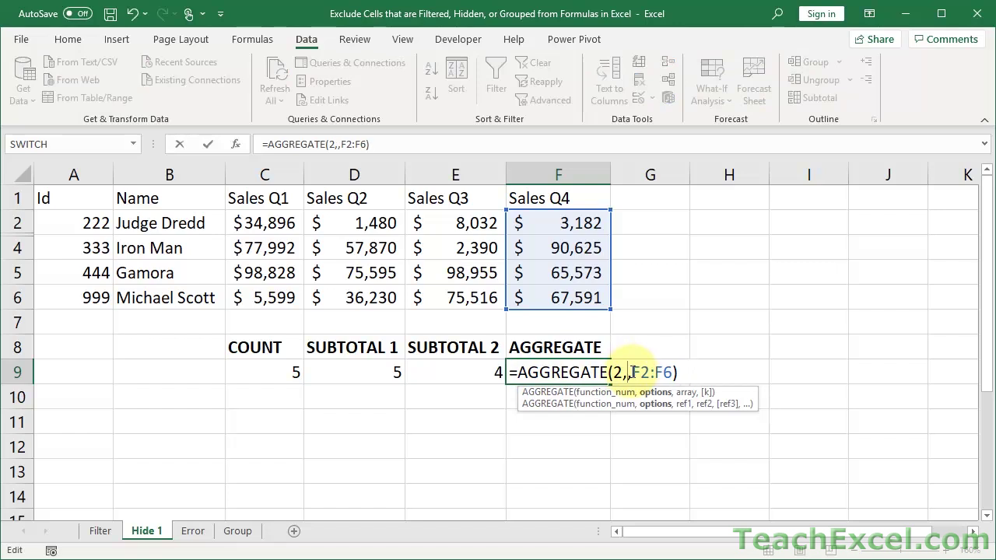
text(1)
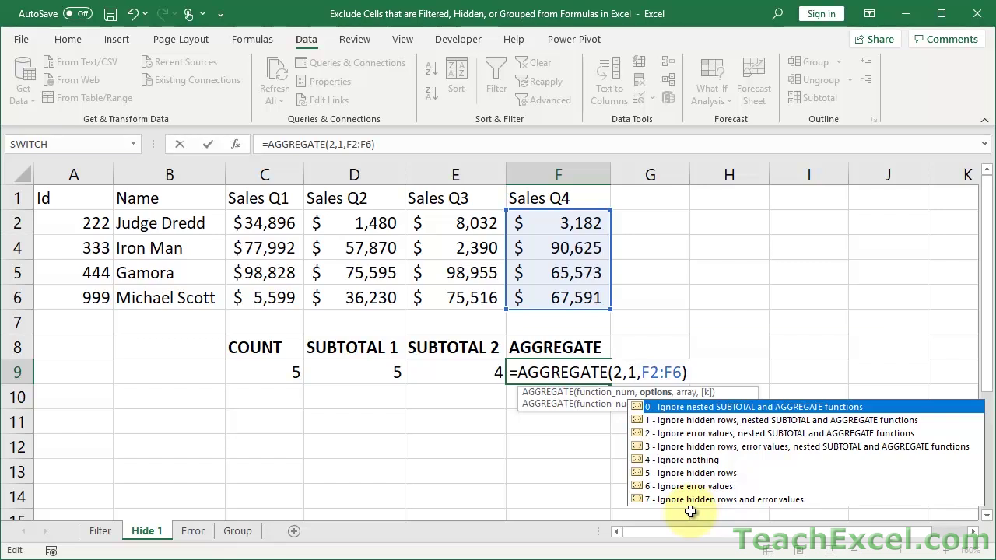
double_click(676, 466)
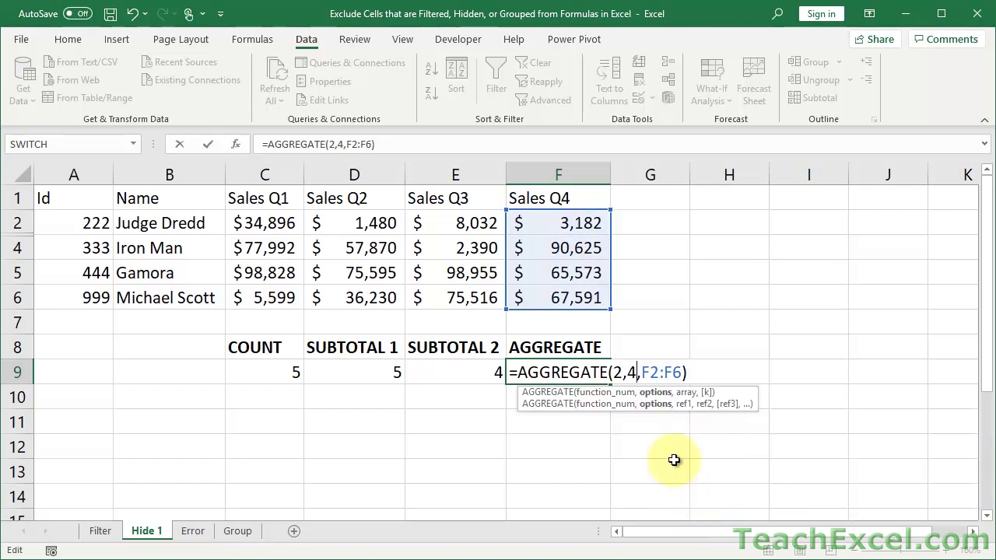
key(Return)
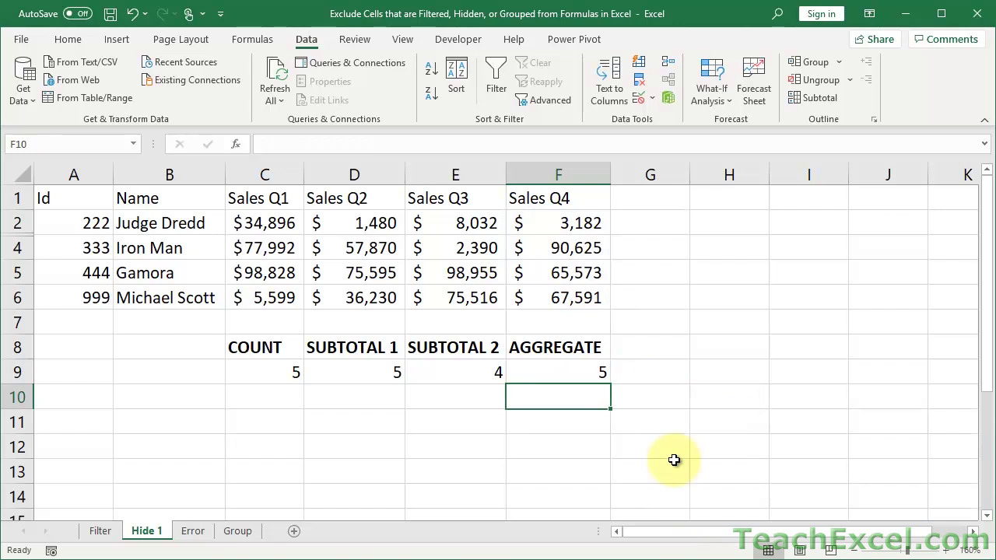
click(584, 364)
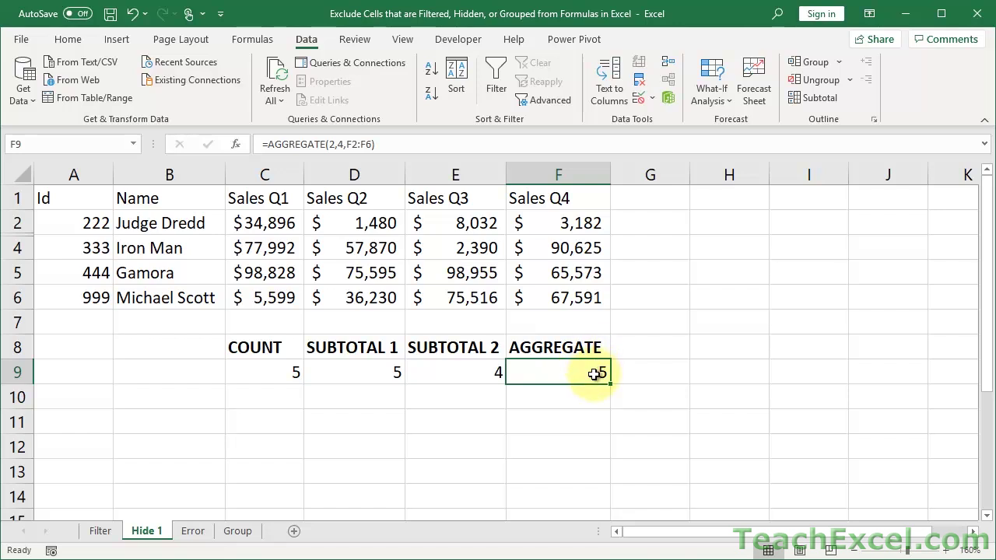
Step: Restore F9's options argument to 3, bringing the count back to 4
double_click(592, 370)
click(633, 373)
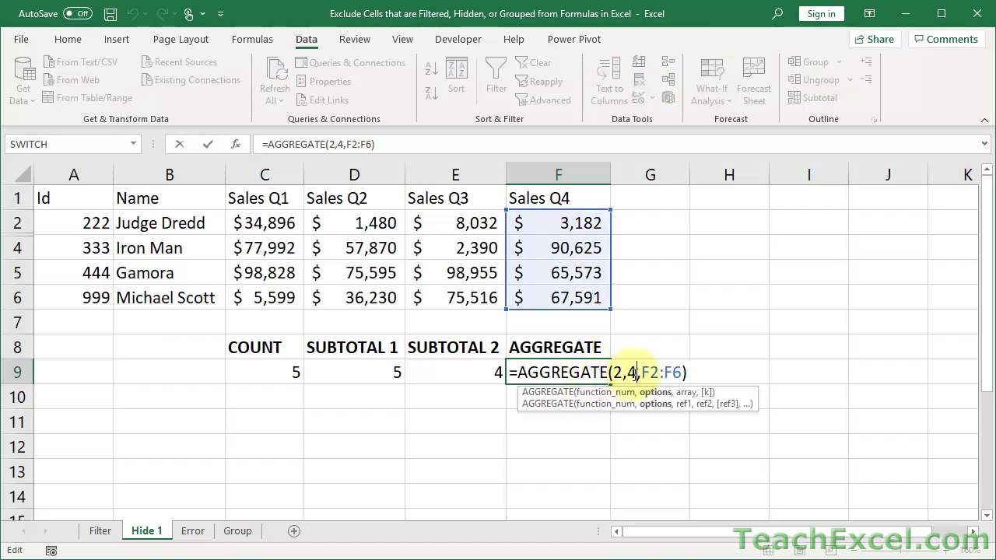
key(BackSpace)
text(3)
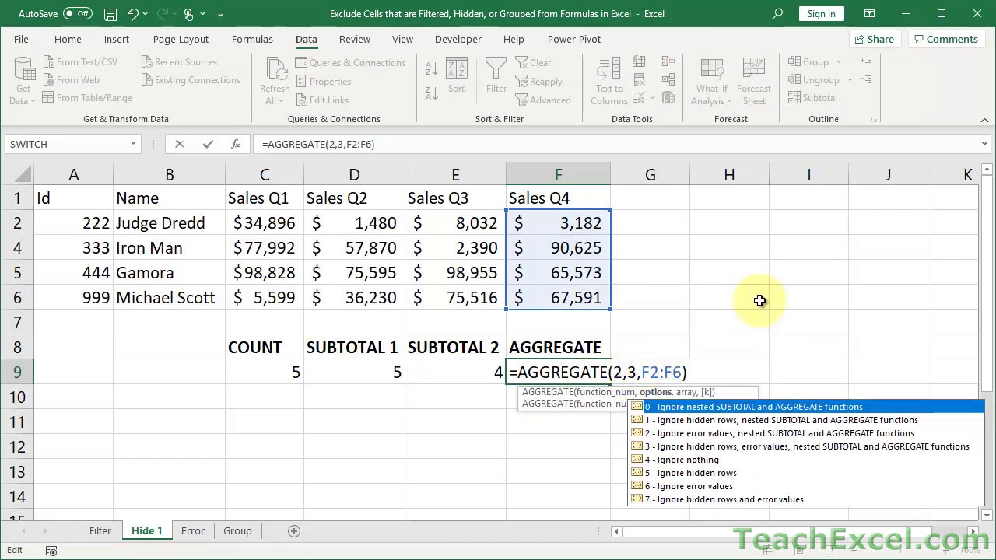
key(Return)
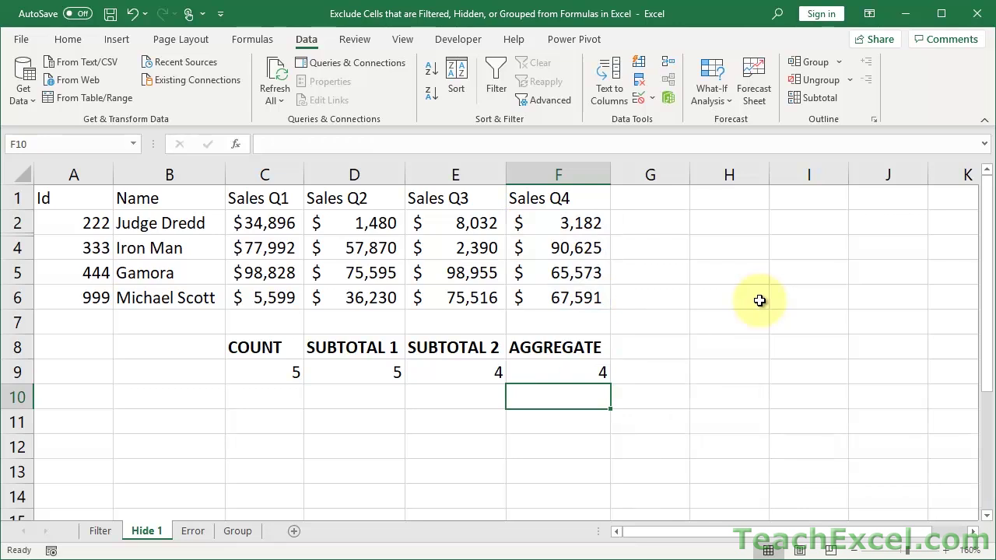
Step: Switch to the Error sheet and zoom it in
click(193, 532)
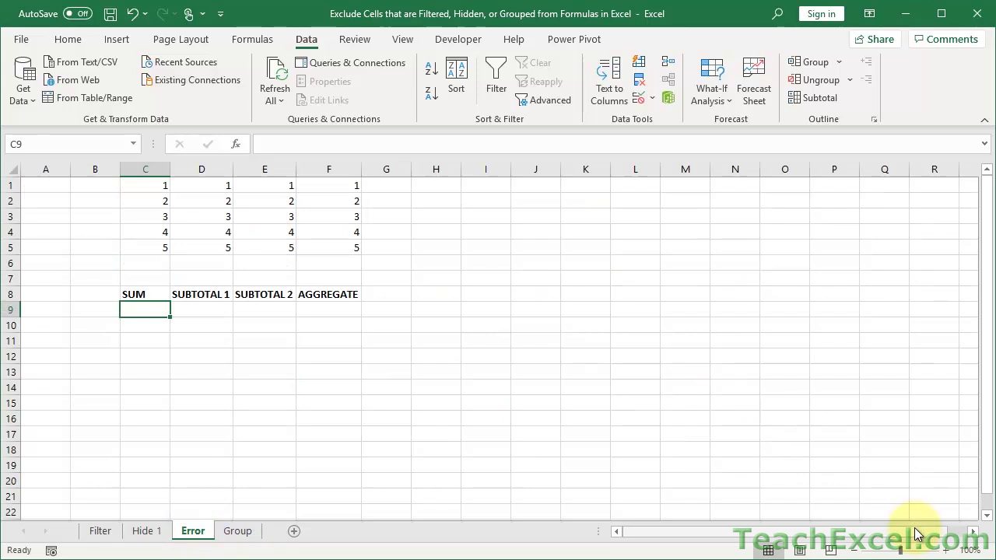
click(946, 550)
click(946, 550)
click(947, 550)
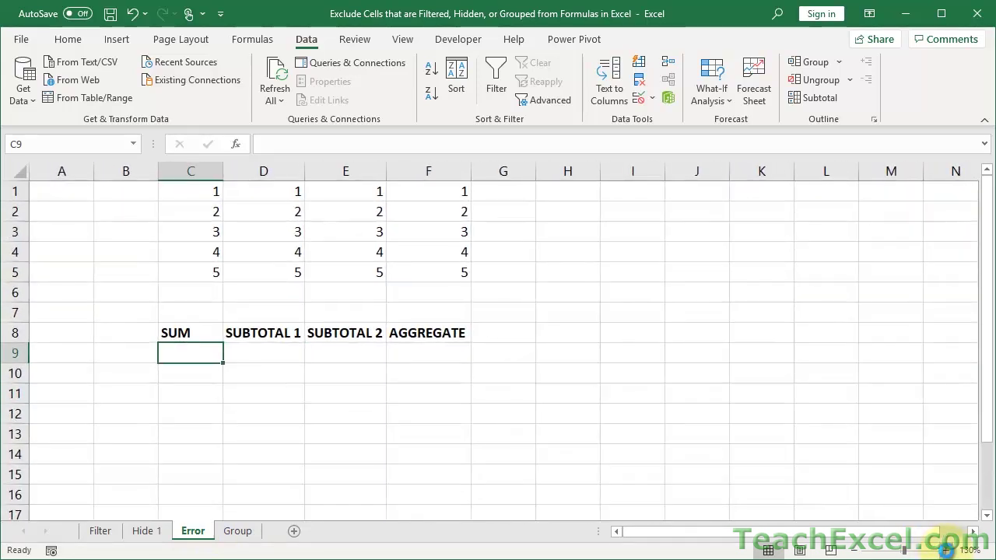
click(946, 551)
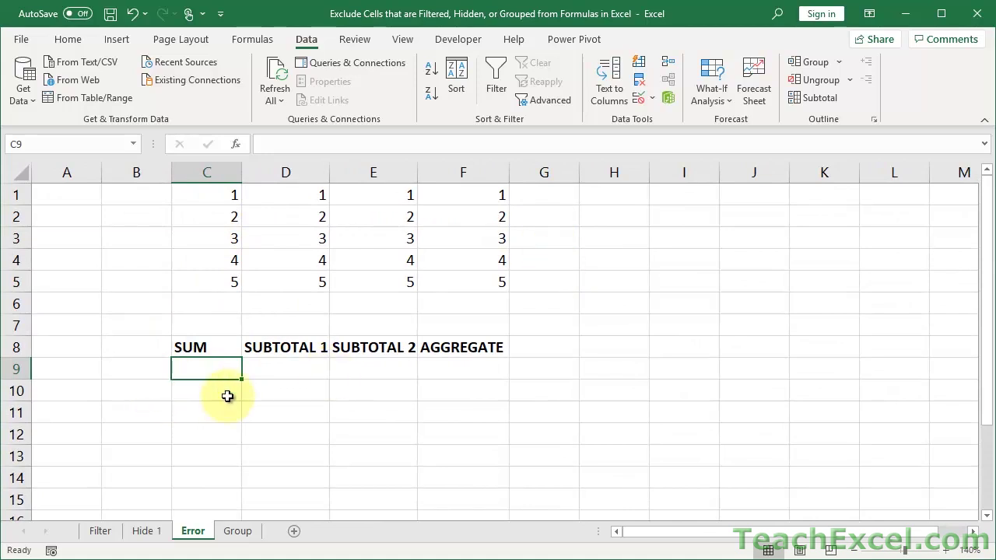
Step: Enter =SUM(C1:C5) in C9, giving 15
text(=sum)
key(Tab)
key(Up)
key(Up)
key(Up)
key(Up)
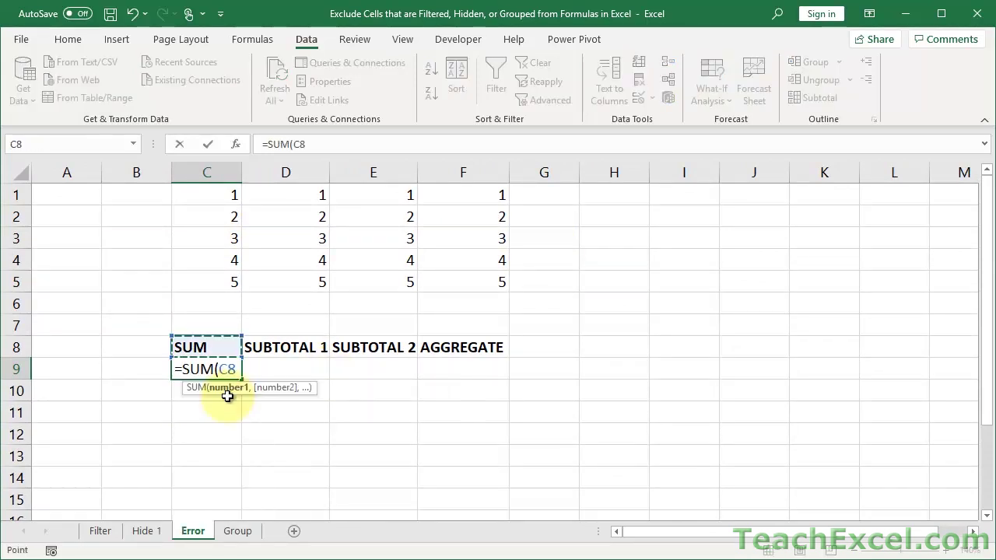
key(ctrl+shift+Up)
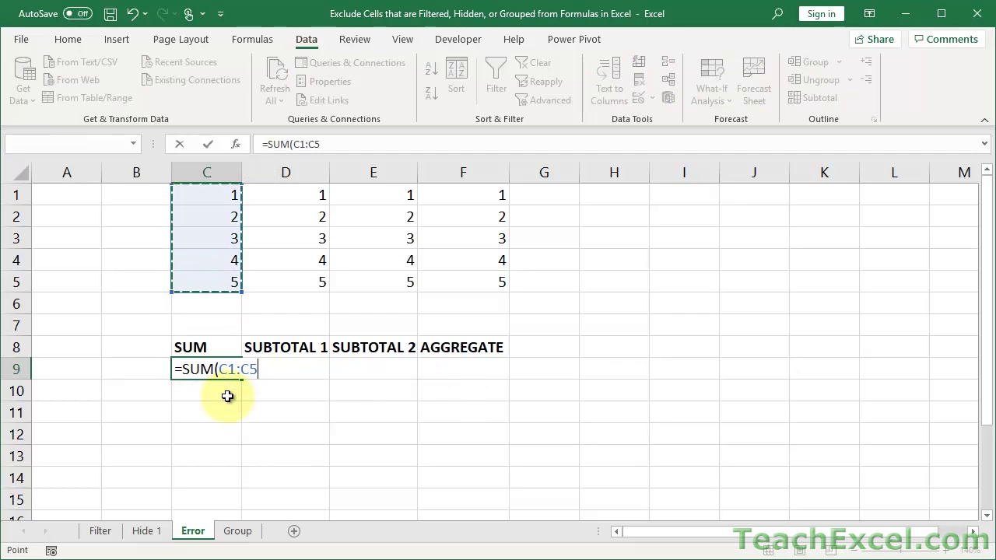
key(Tab)
Step: Enter =SUBTOTAL(9,D1:D5) in D9, giving 15
text(=sub)
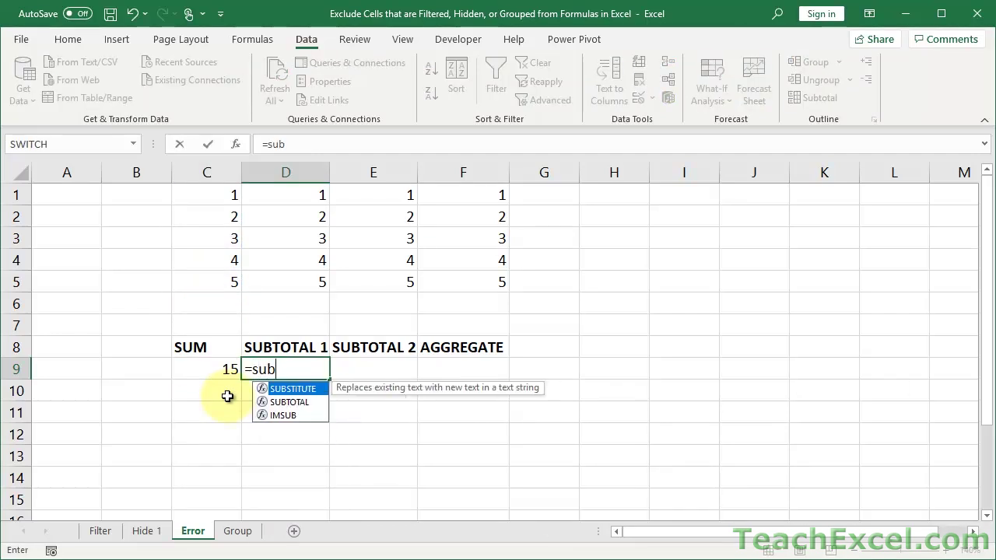
key(Down)
key(Tab)
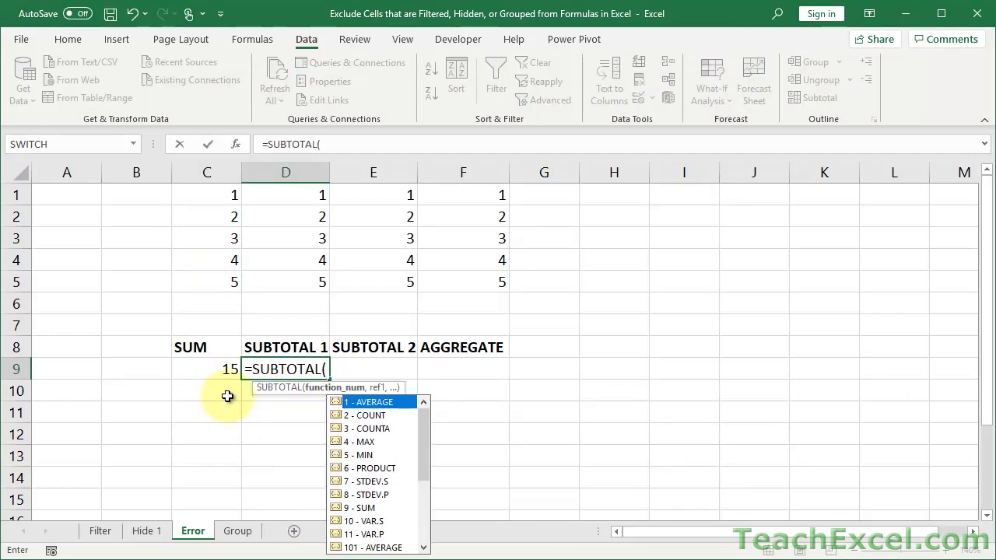
double_click(362, 508)
key(Return)
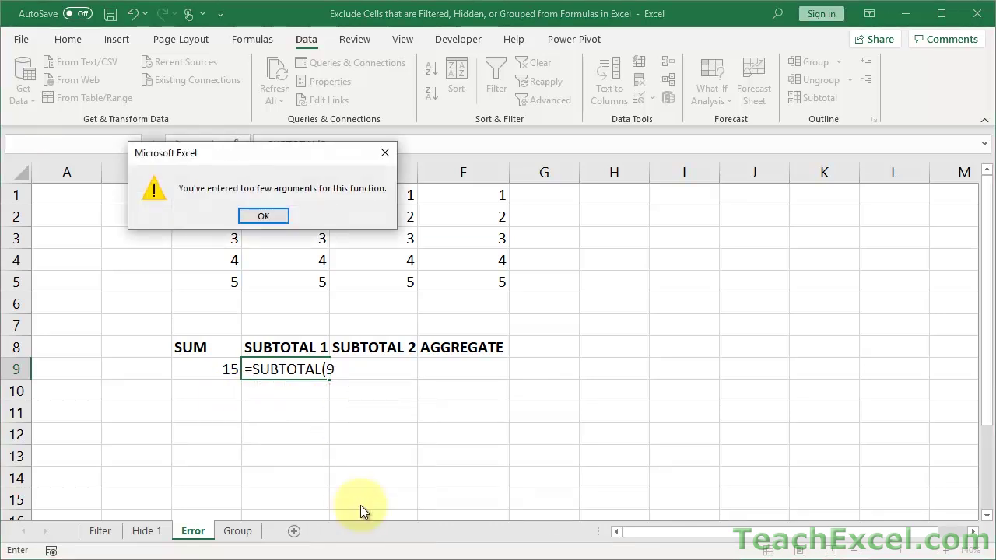
key(Return)
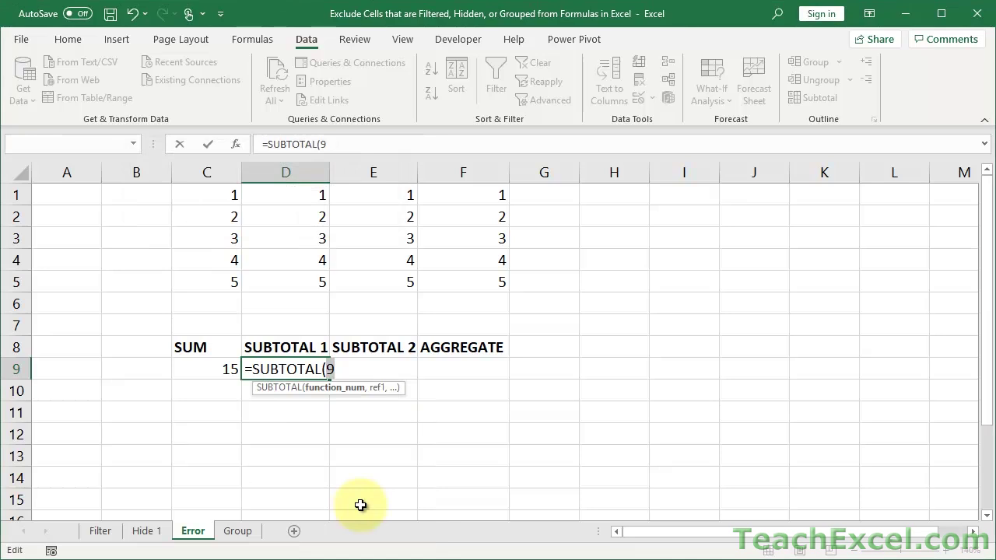
text(,)
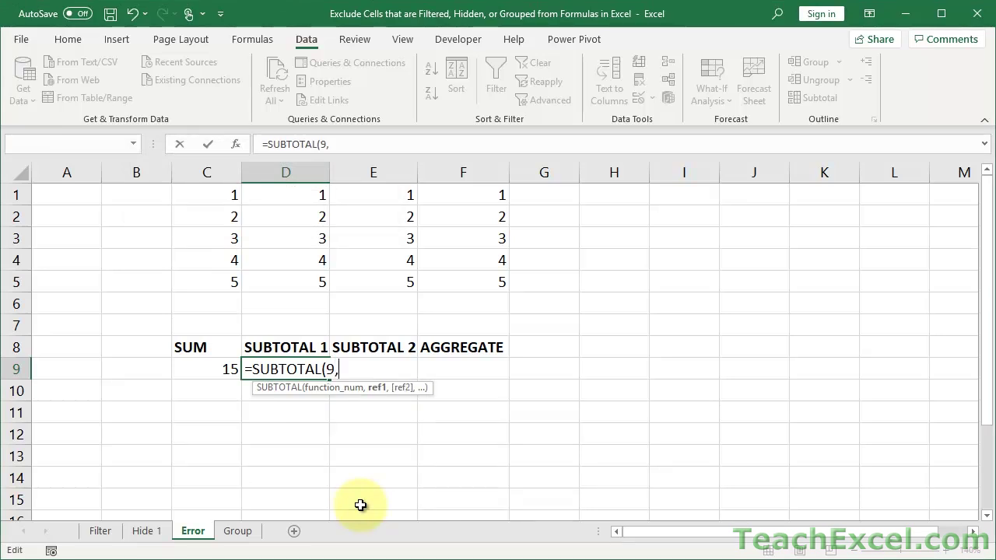
drag(267, 283, 284, 190)
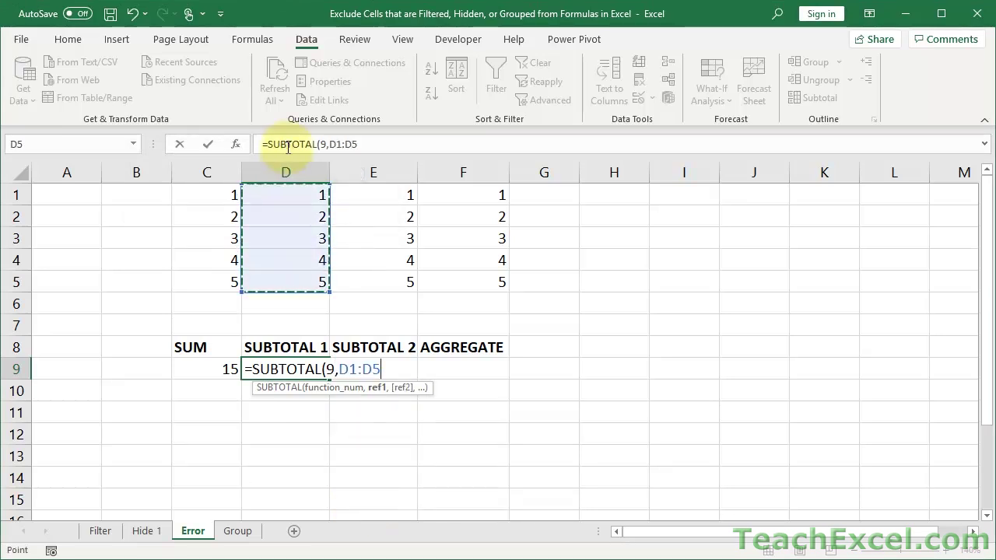
key(Tab)
Step: Enter =SUBTOTAL(109,E1:E5) in E9
text(=su)
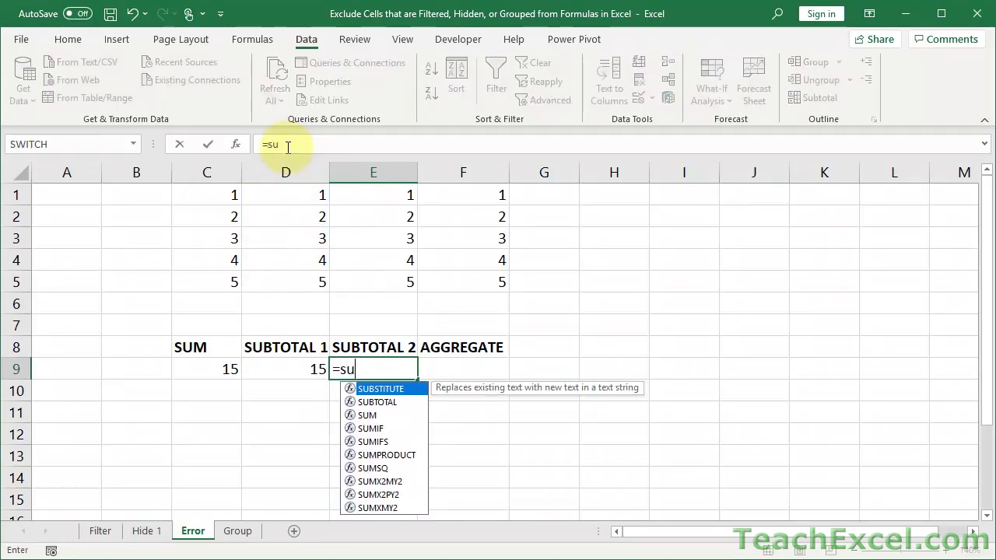
text(bt)
key(Tab)
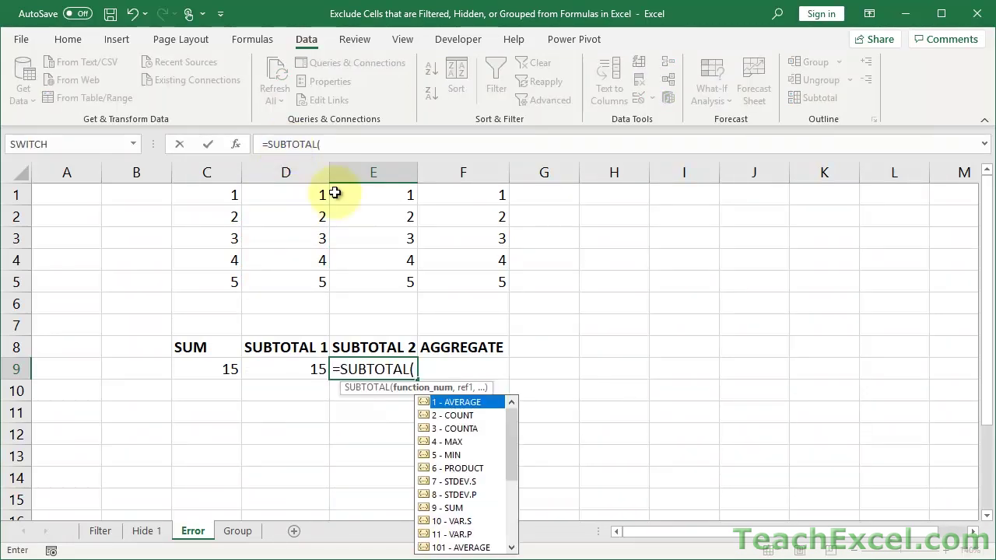
text(109)
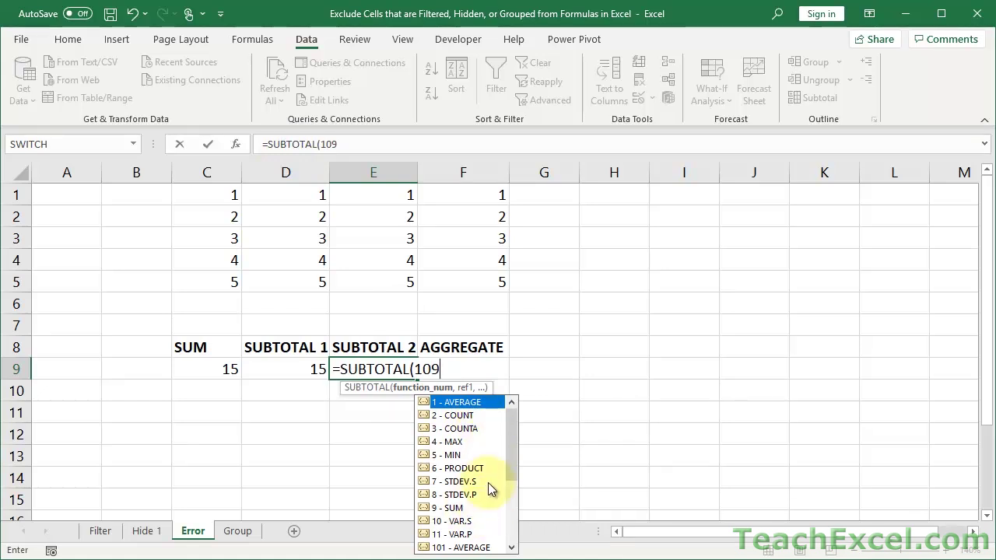
drag(513, 459, 514, 527)
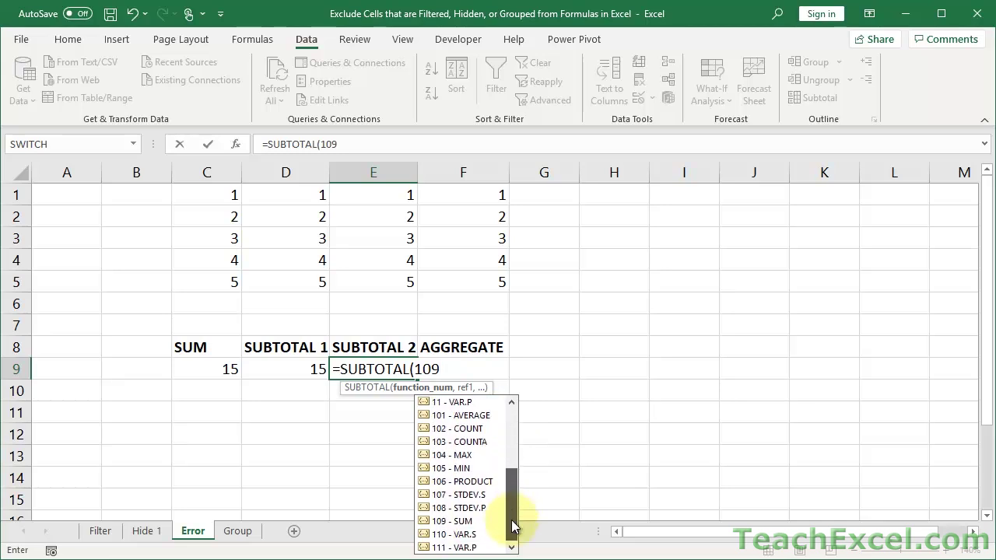
click(472, 519)
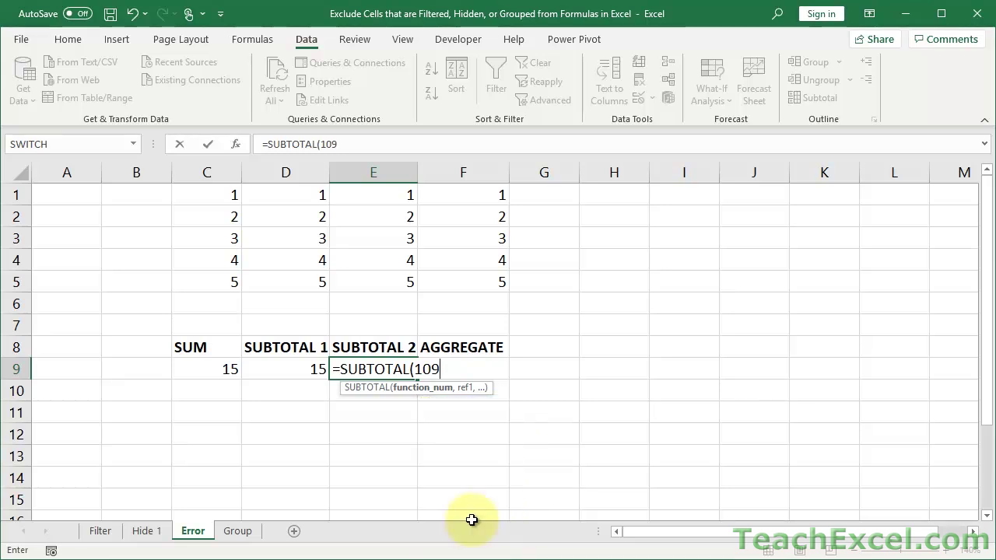
text(,)
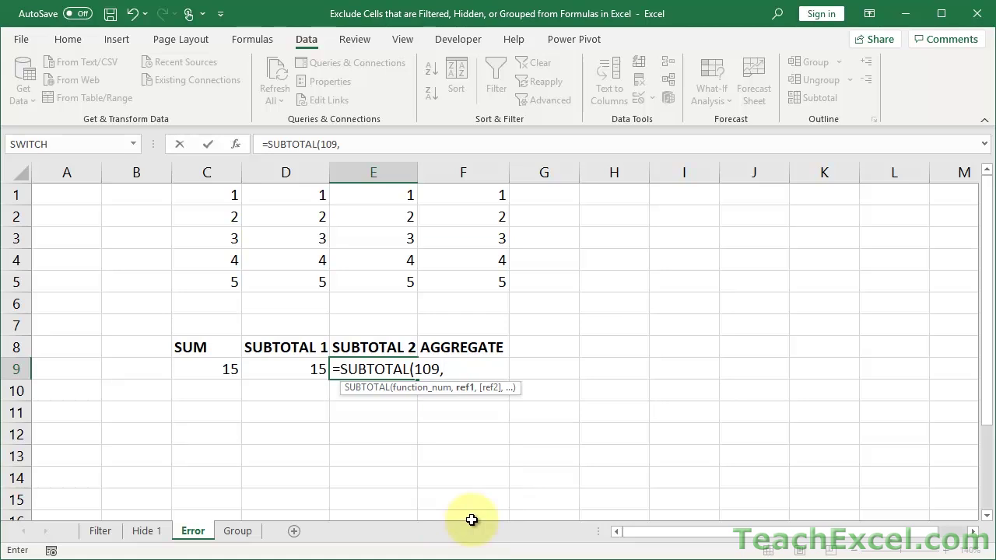
drag(382, 283, 380, 193)
key(Tab)
Step: Enter =AGGREGATE(9,3,F1:F5) in F9, returning 15
text(=ag)
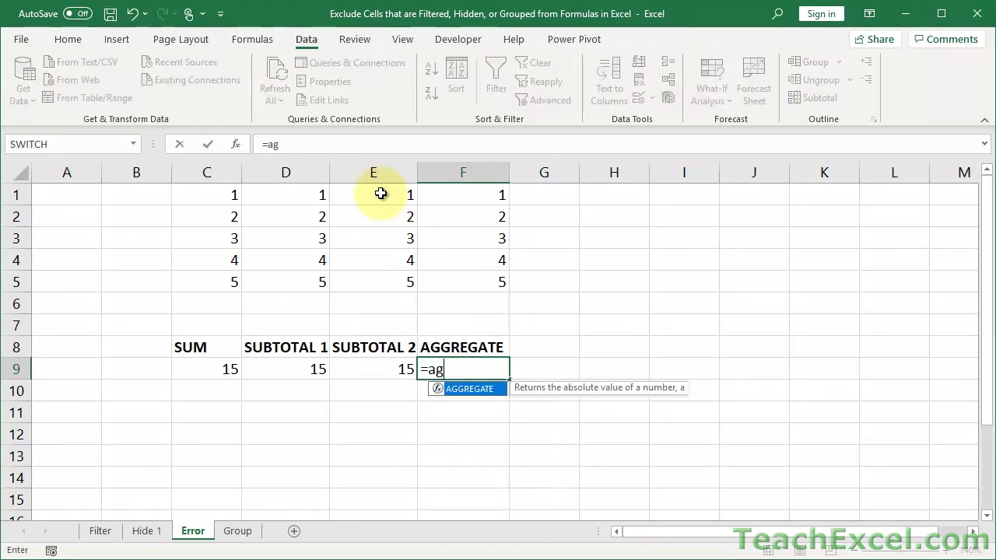
key(Tab)
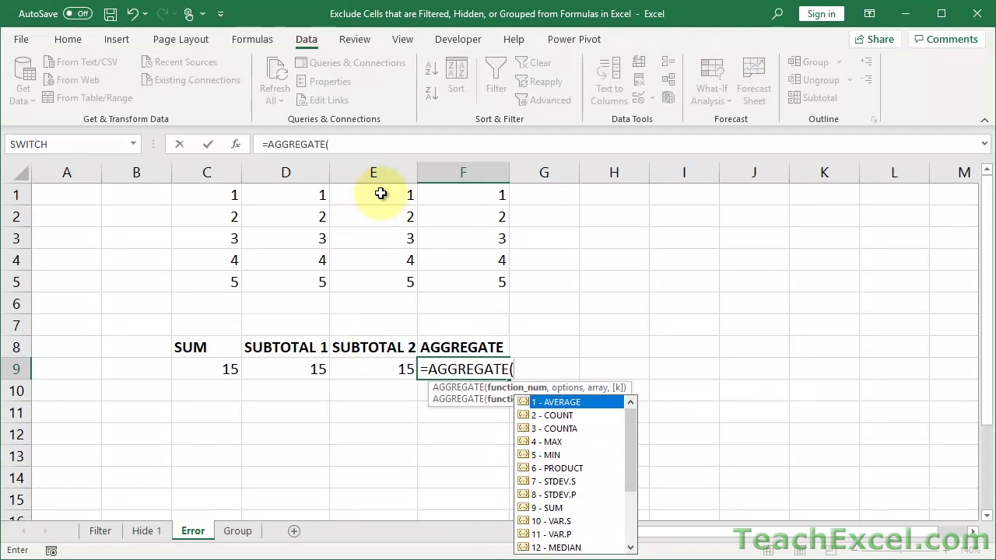
text(9,3,)
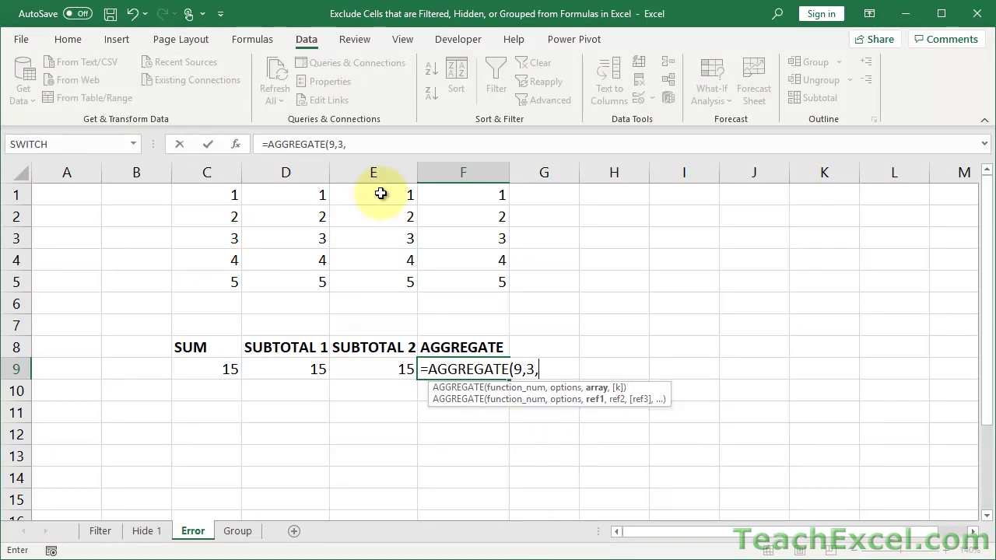
drag(427, 196, 443, 278)
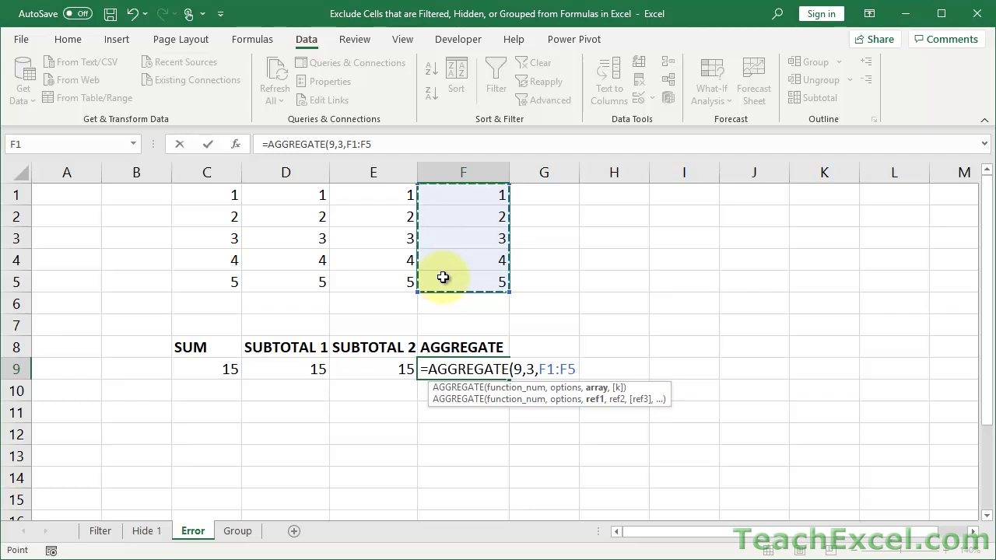
text())
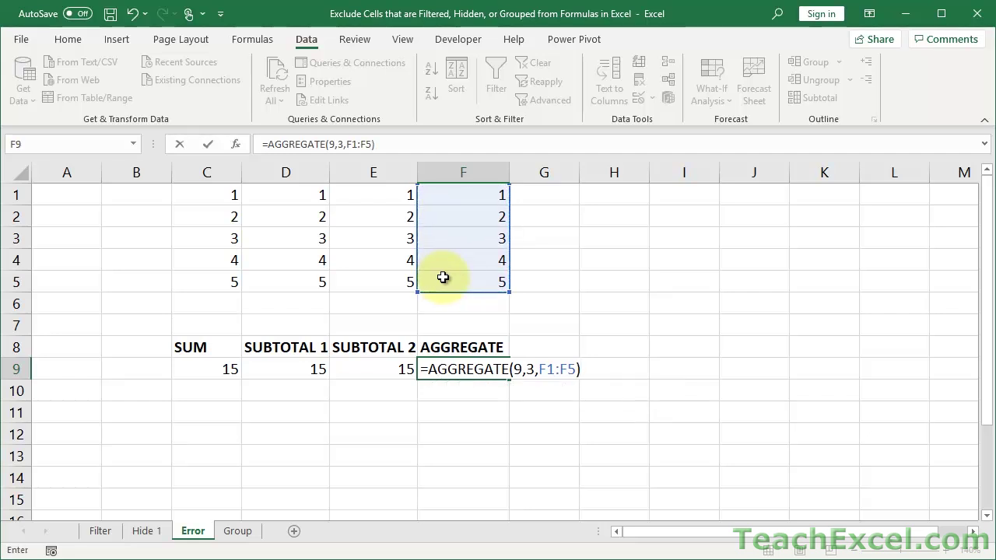
key(Return)
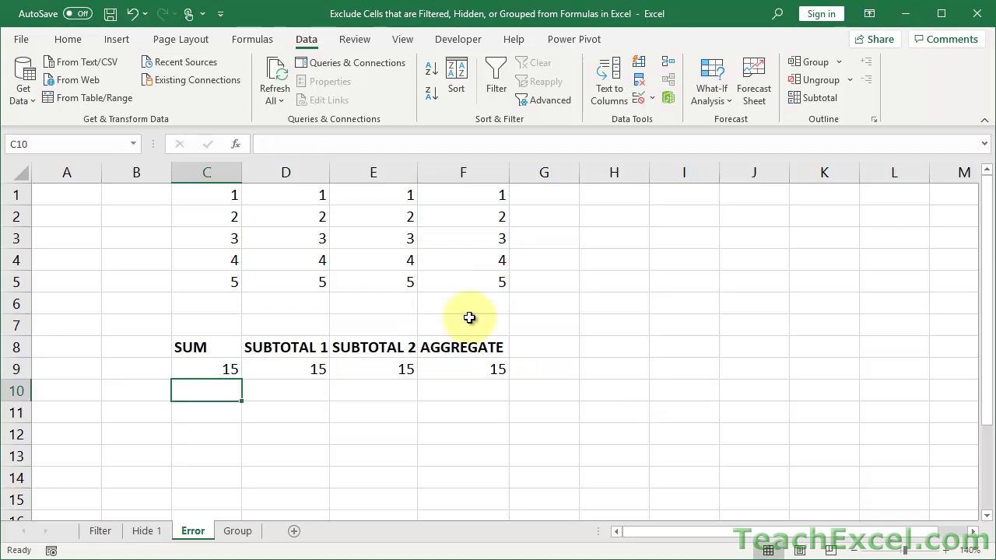
Step: Fill C2:F2 with =ERROR.TYPE(2) #N/A errors, then check the row 9 totals
click(197, 218)
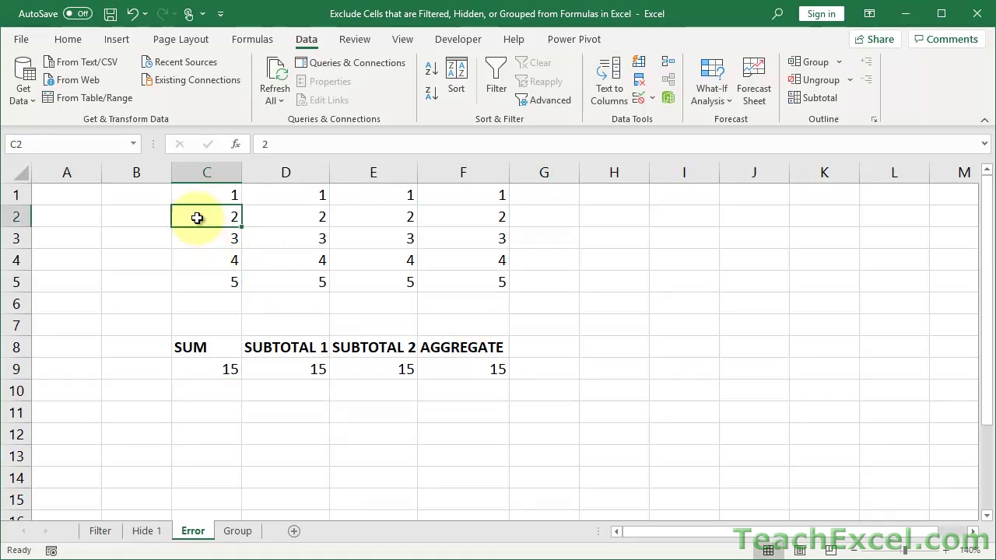
text(=)
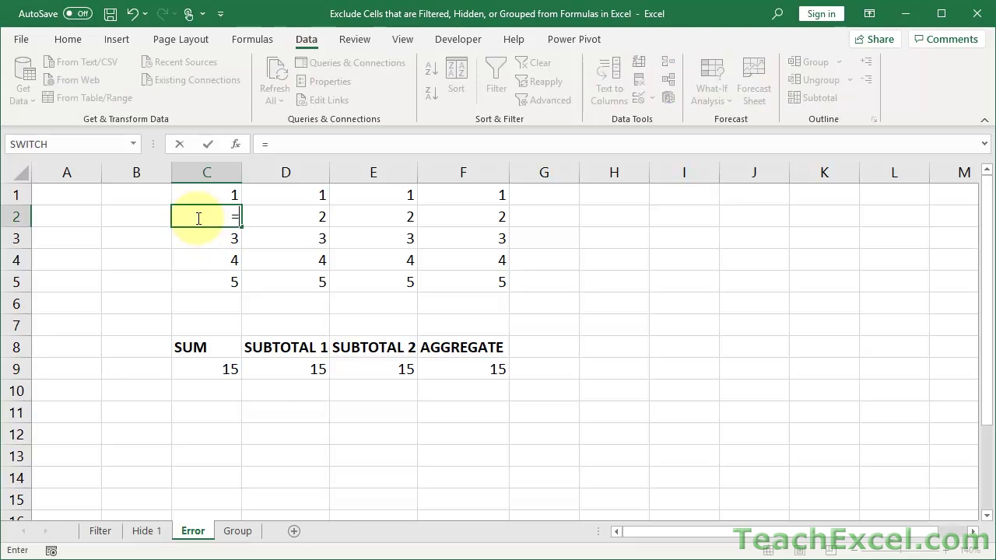
text(err)
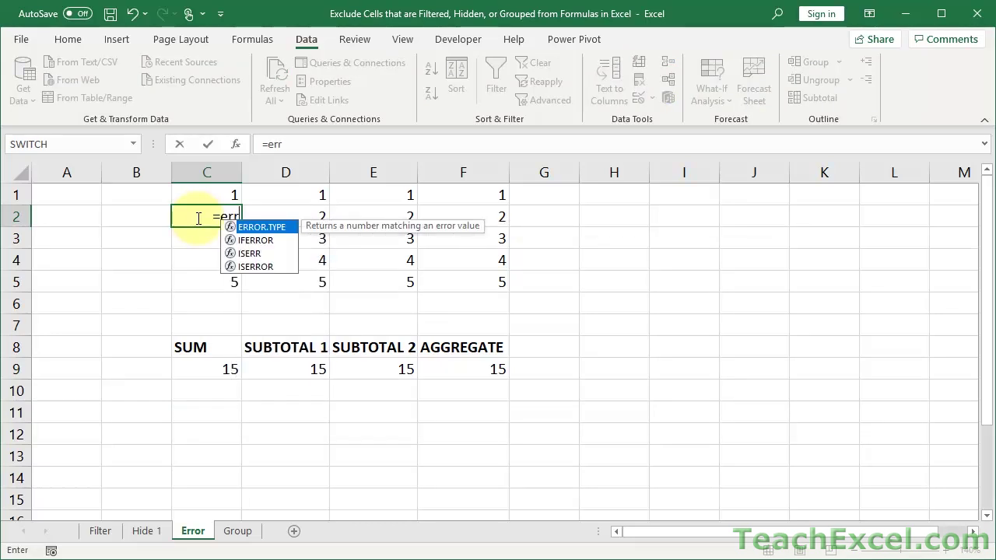
key(Tab)
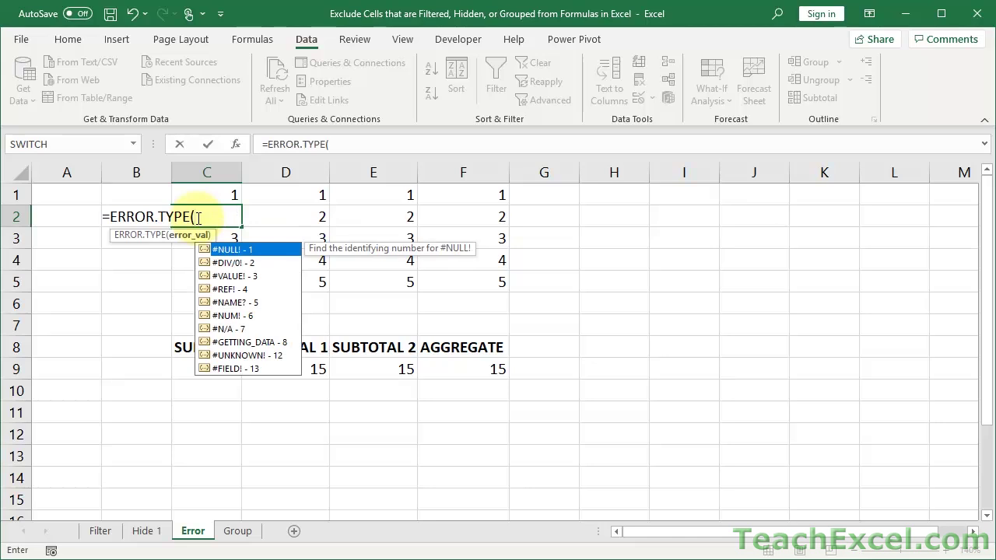
text(2))
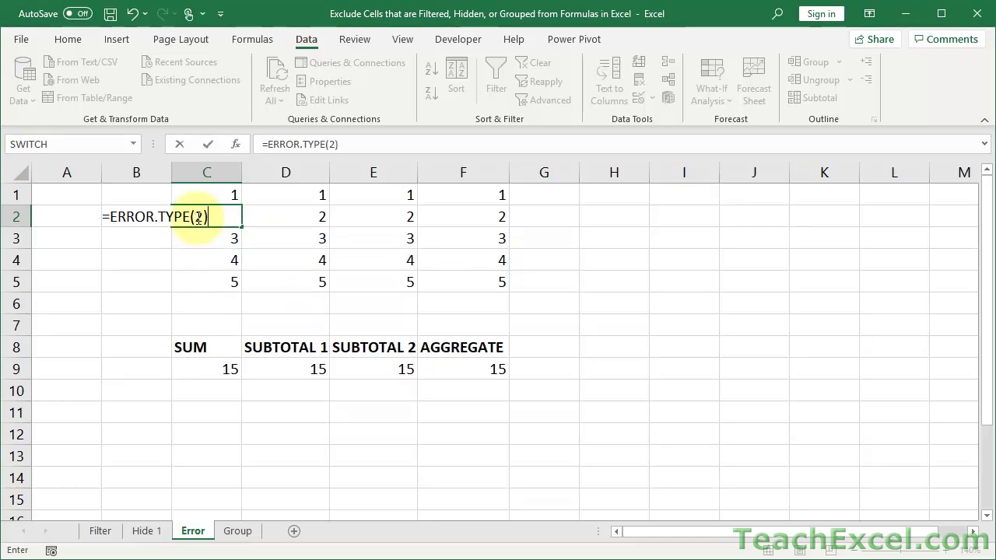
key(ctrl+Return)
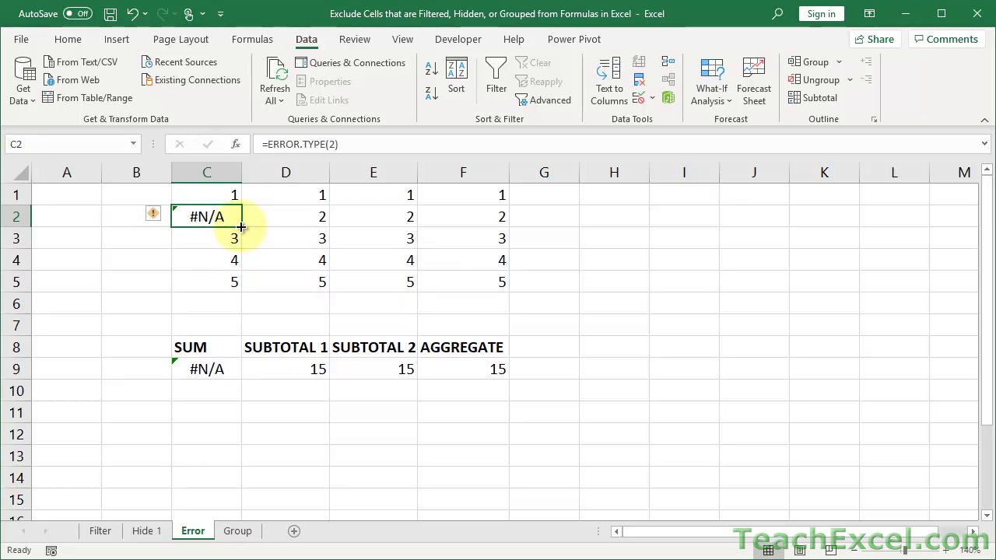
drag(241, 226, 492, 229)
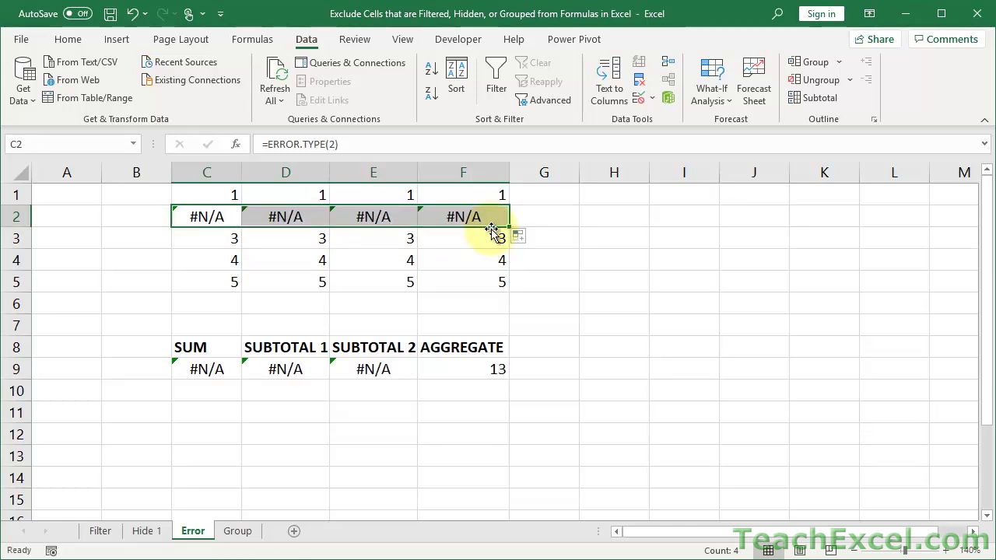
click(193, 371)
key(Right)
key(Right)
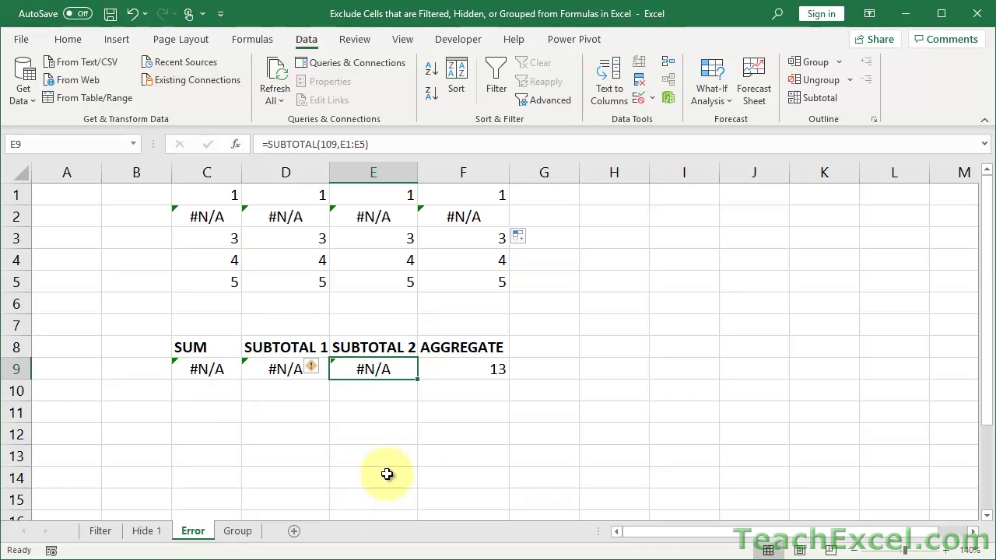
click(456, 368)
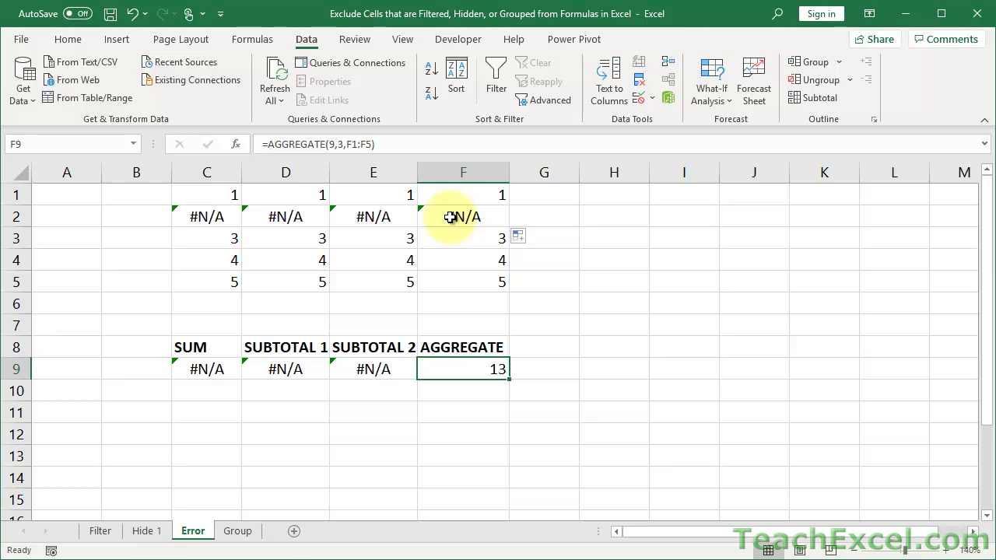
double_click(456, 370)
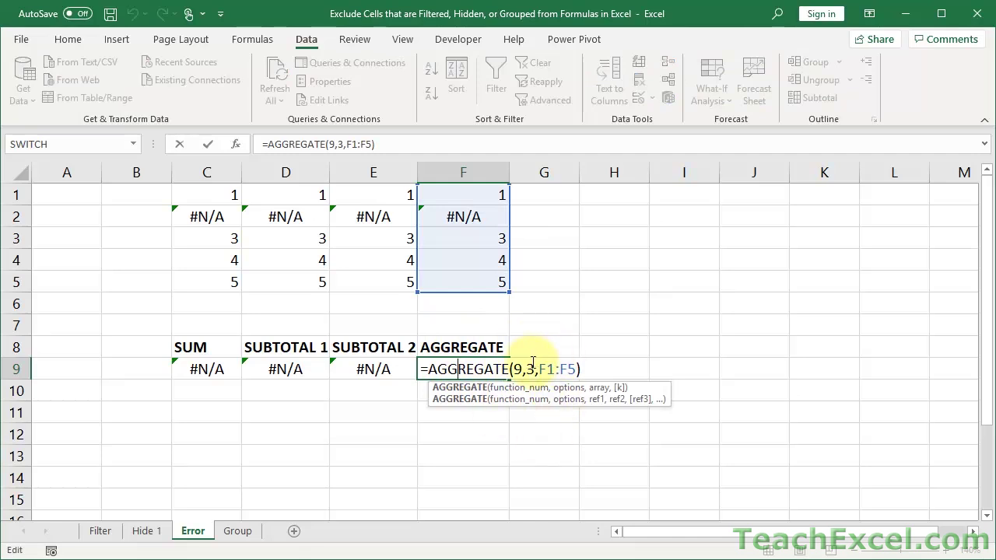
click(534, 366)
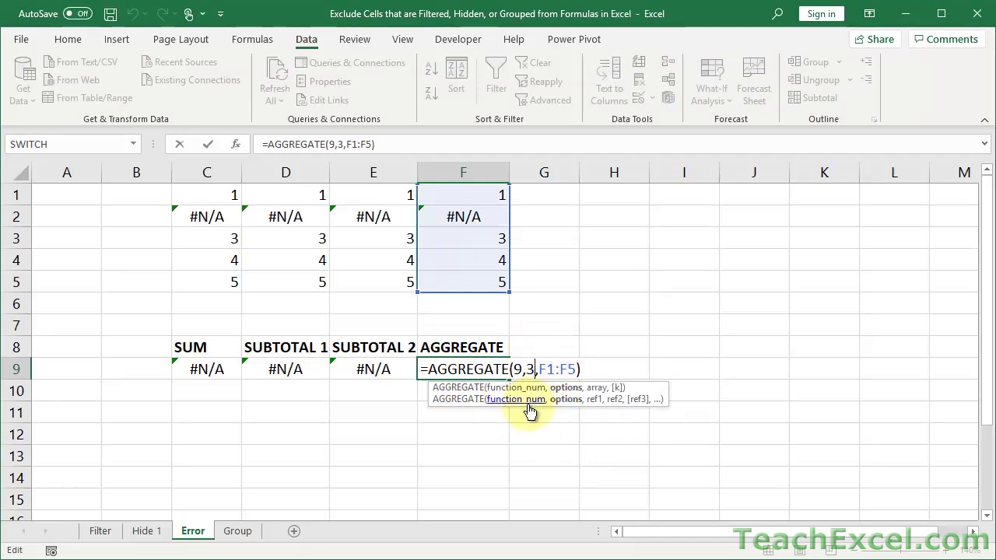
key(BackSpace)
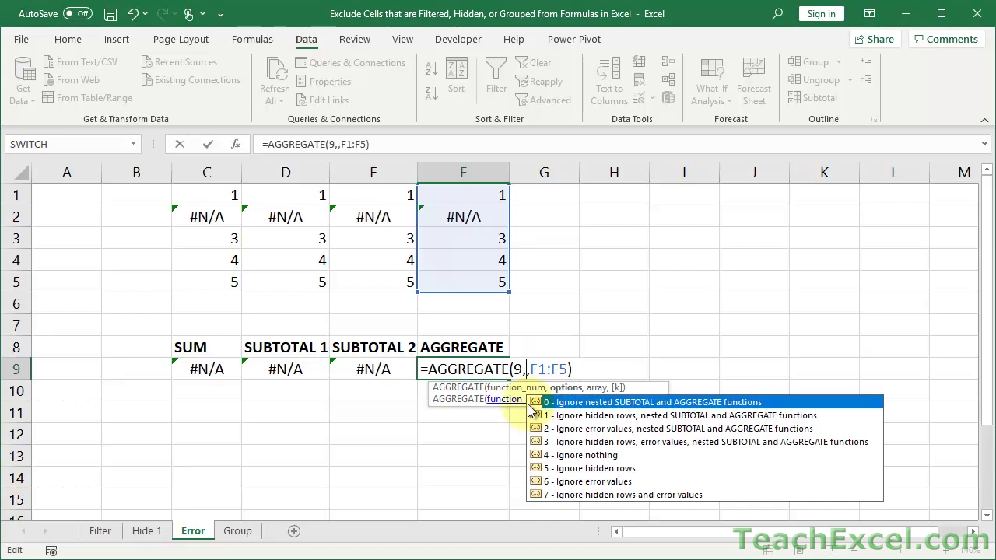
double_click(592, 444)
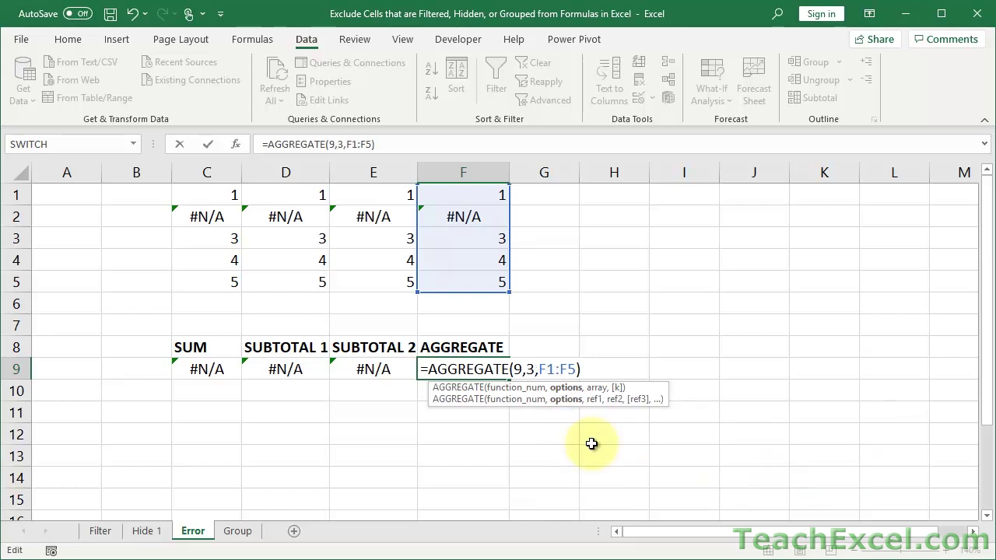
key(Return)
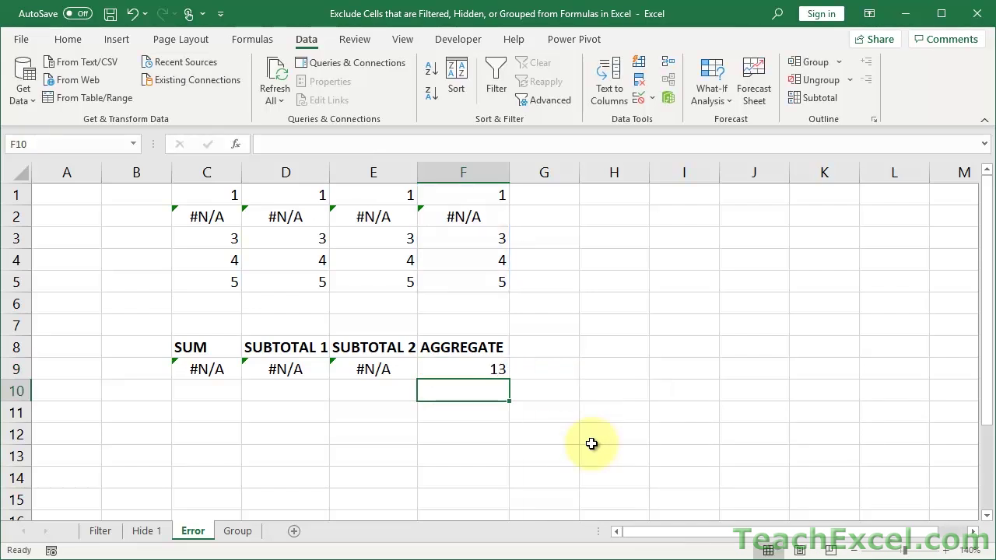
click(5, 238)
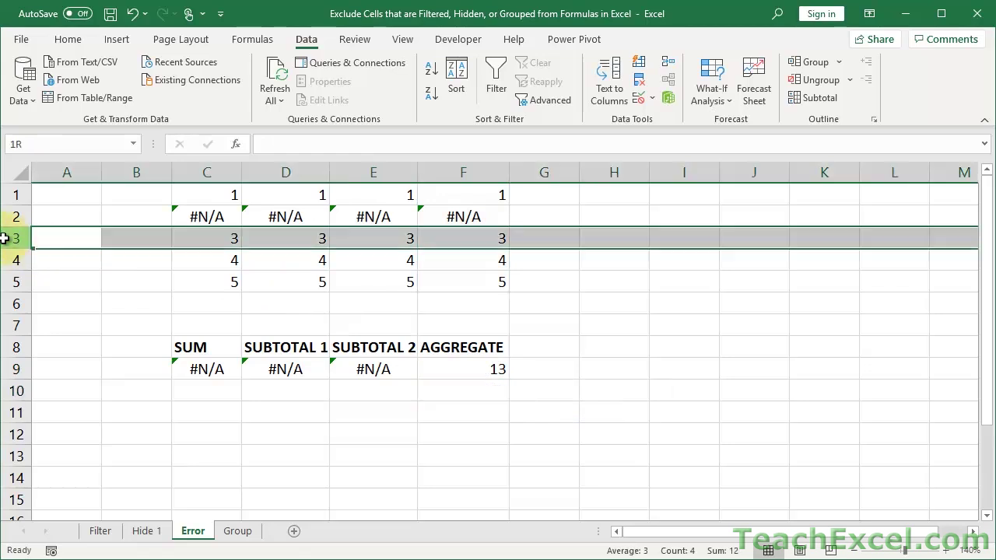
right_click(4, 239)
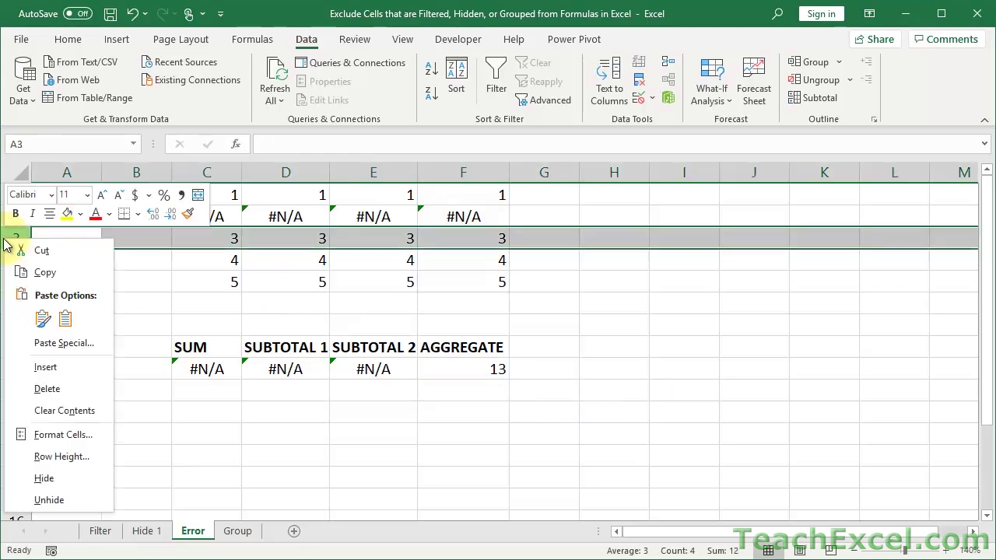
click(44, 478)
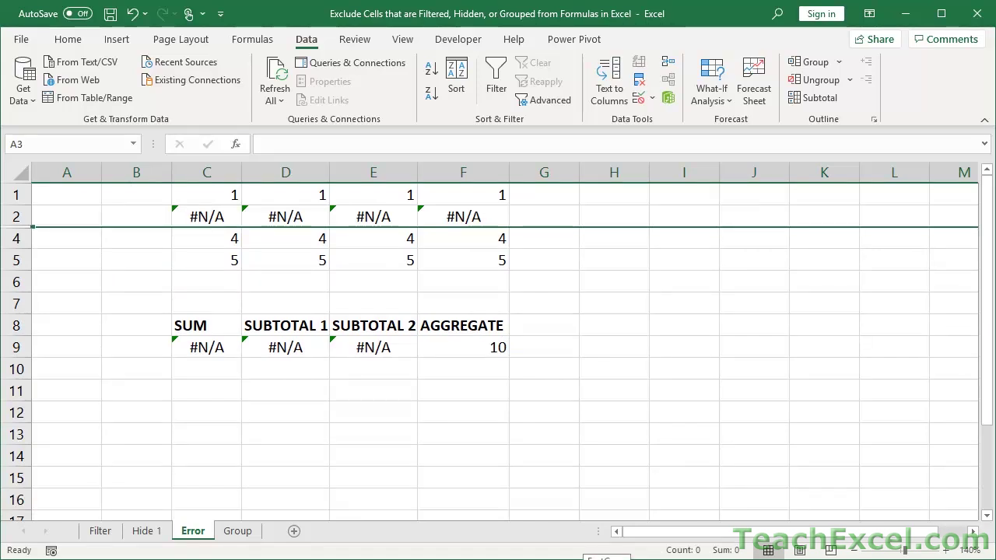
key(ctrl+z)
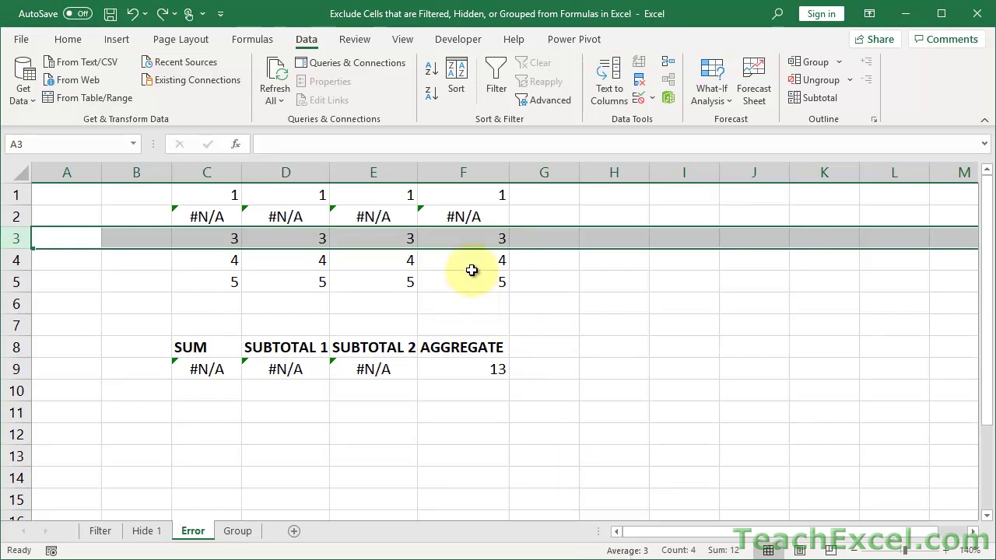
click(471, 239)
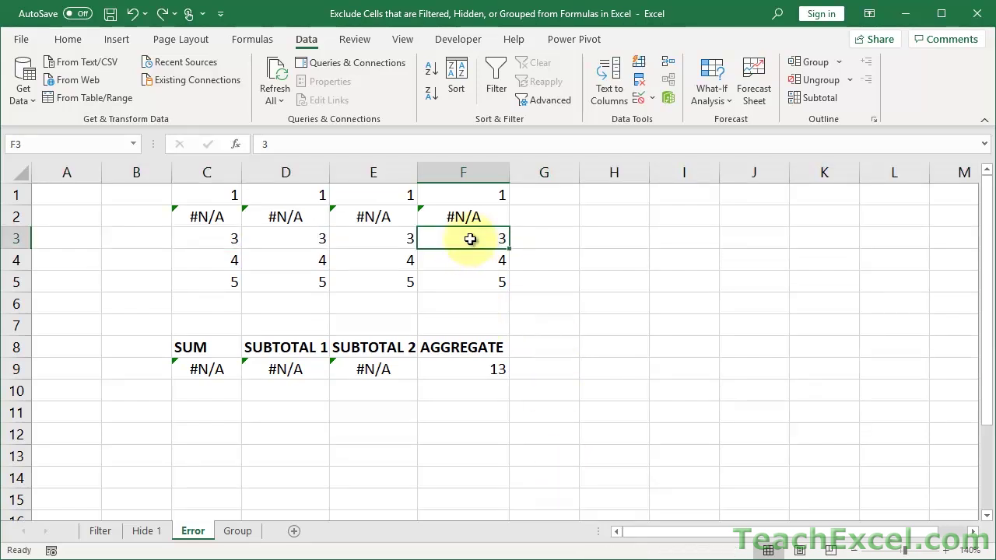
Step: Open the Group sheet and inspect the SUM, SUBTOTAL 9, SUBTOTAL 109 and AGGREGATE formulas in D2:G2
click(237, 533)
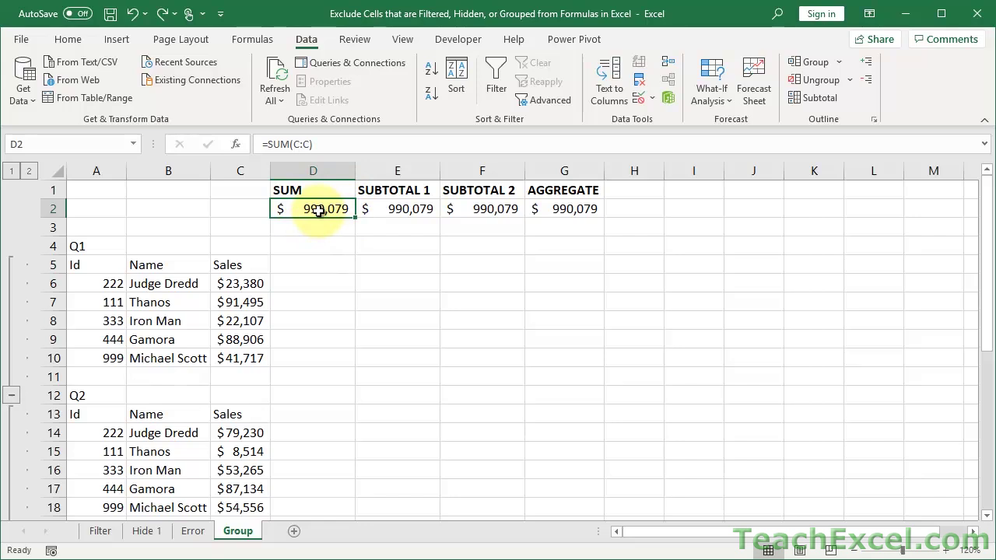
double_click(319, 210)
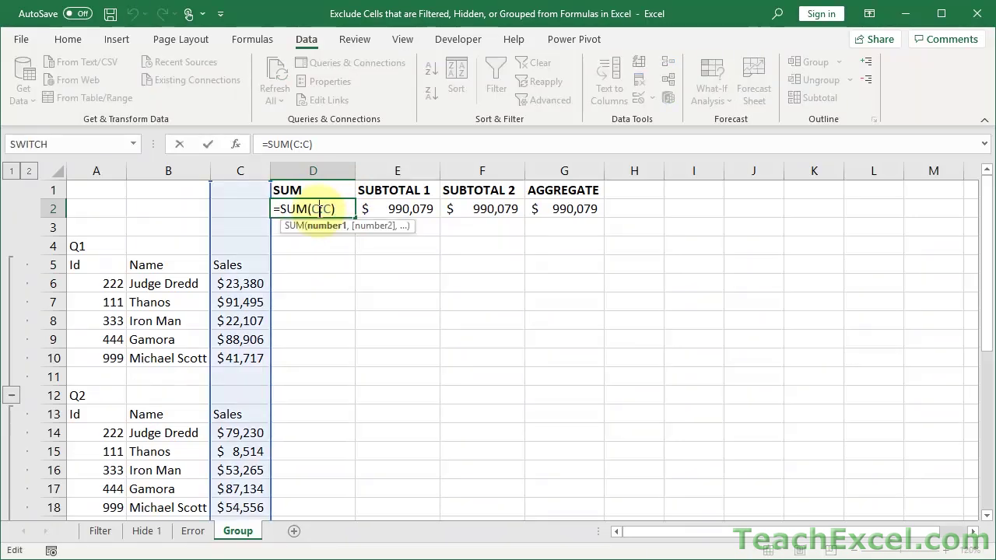
double_click(405, 209)
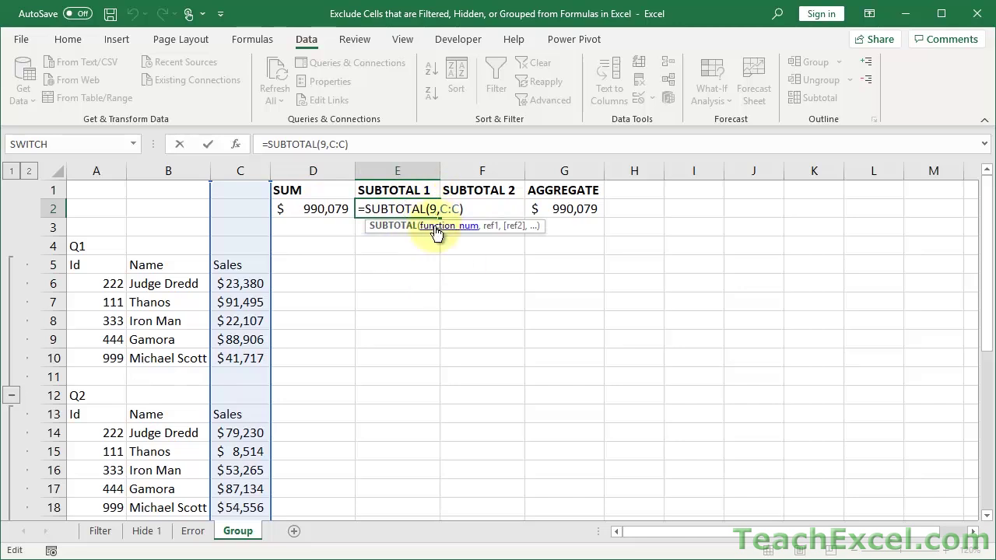
click(462, 215)
double_click(484, 215)
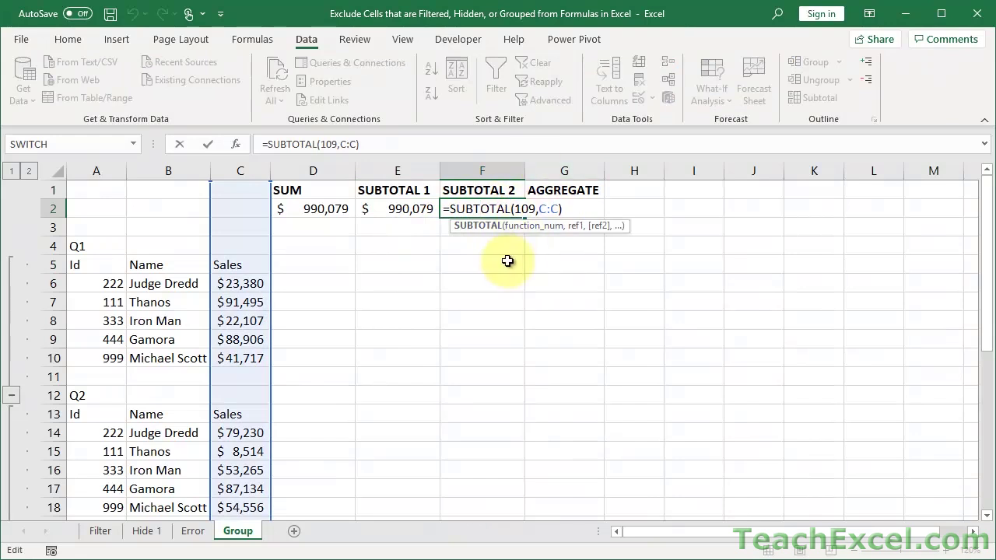
key(Escape)
double_click(552, 209)
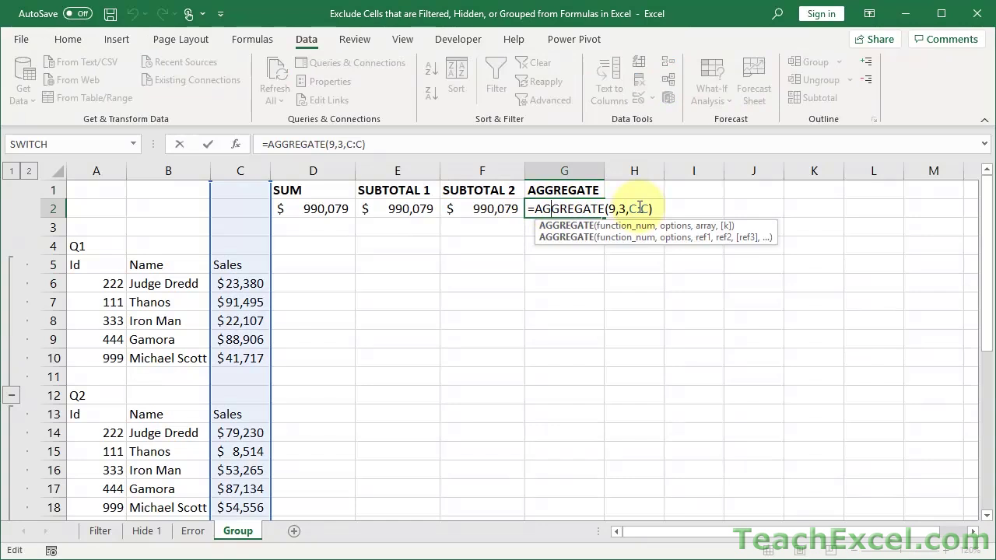
key(Escape)
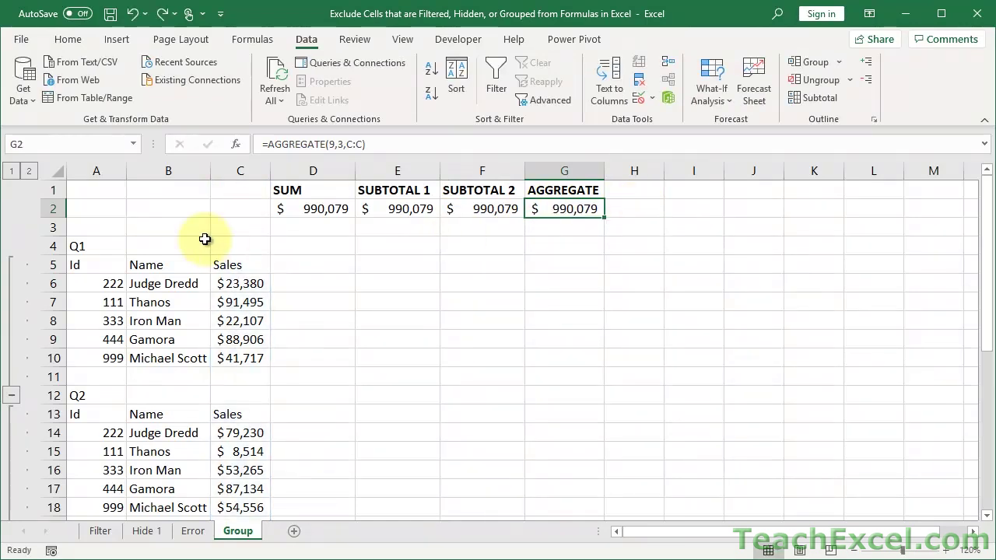
Step: Collapse the Q1 and Q2 outline groups, briefly visiting Hide 1 before returning to Group
click(12, 398)
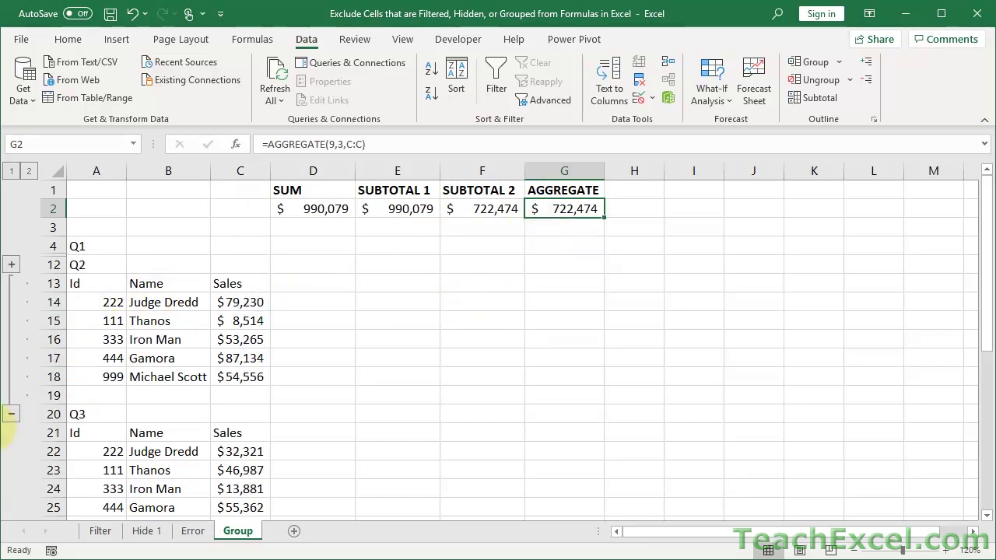
click(12, 416)
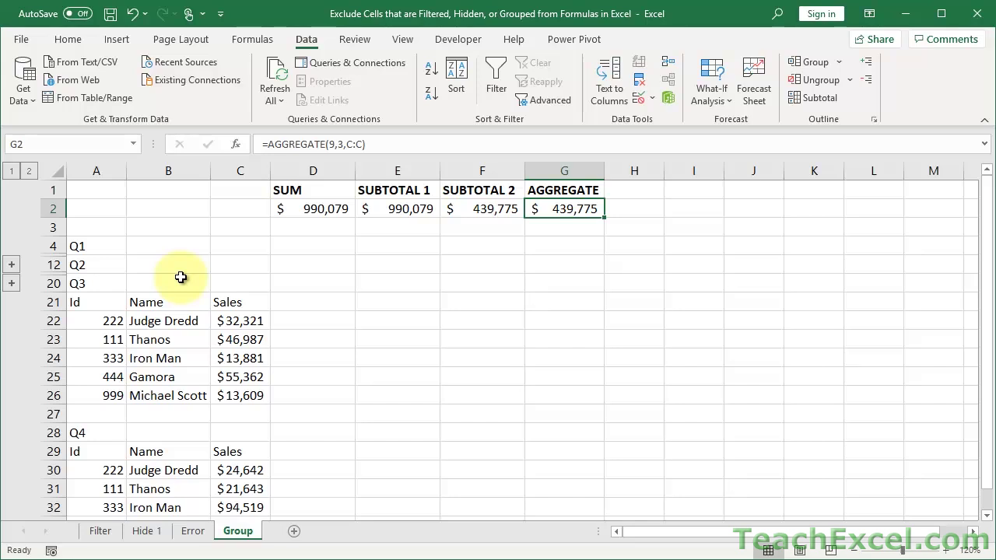
click(145, 532)
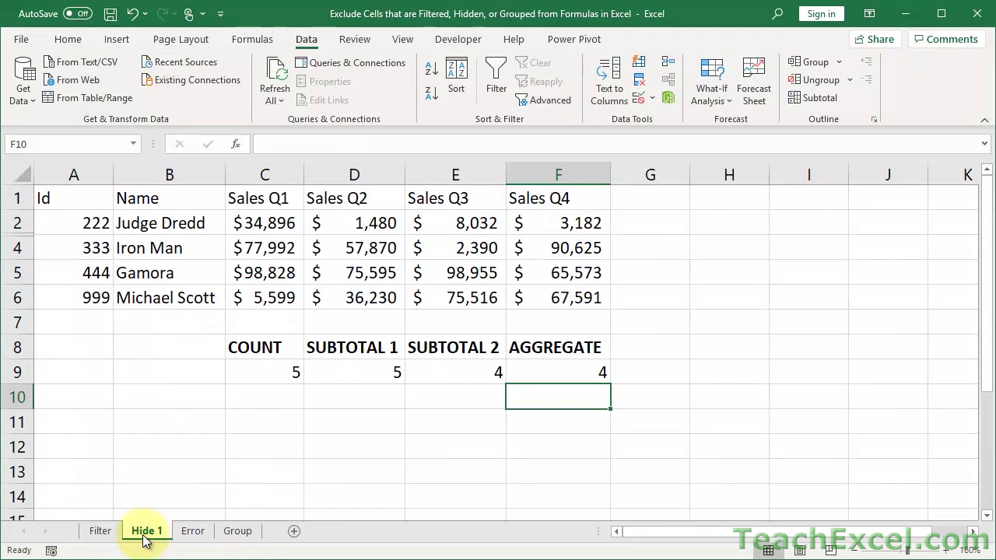
click(236, 532)
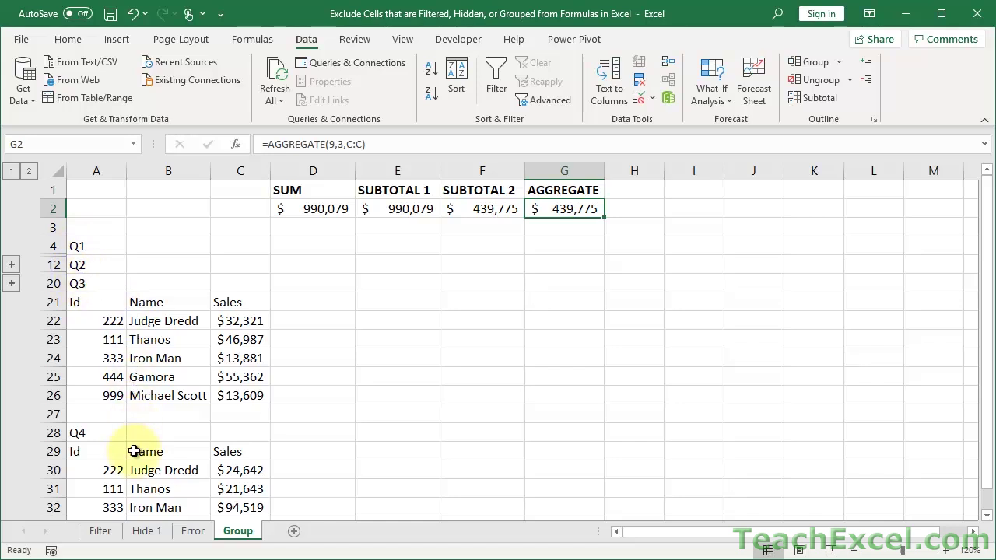
scroll(134, 452, down, 3)
scroll(133, 445, up, 2)
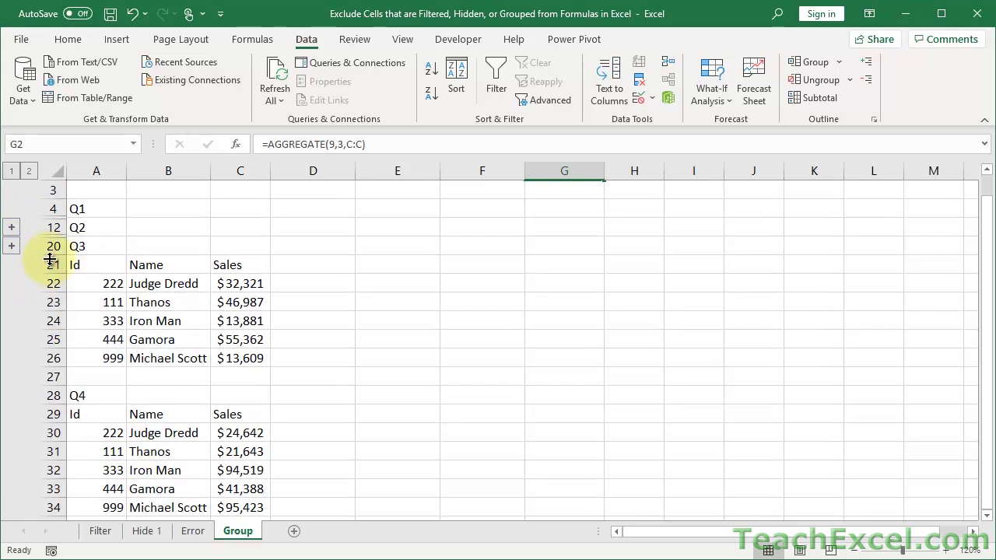
Step: Group and collapse Q3 rows 21–27 and Q4 rows 29–35
drag(48, 265, 62, 372)
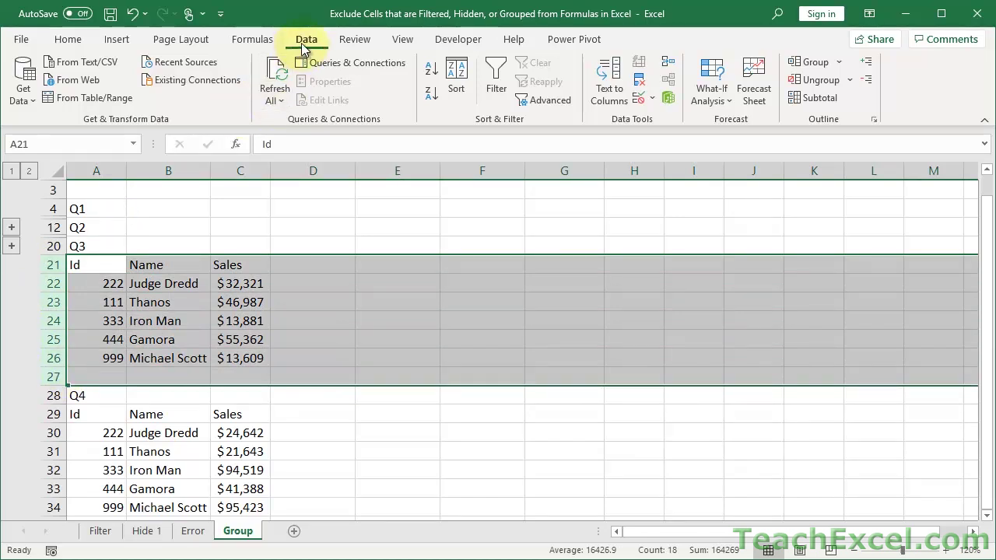
click(817, 62)
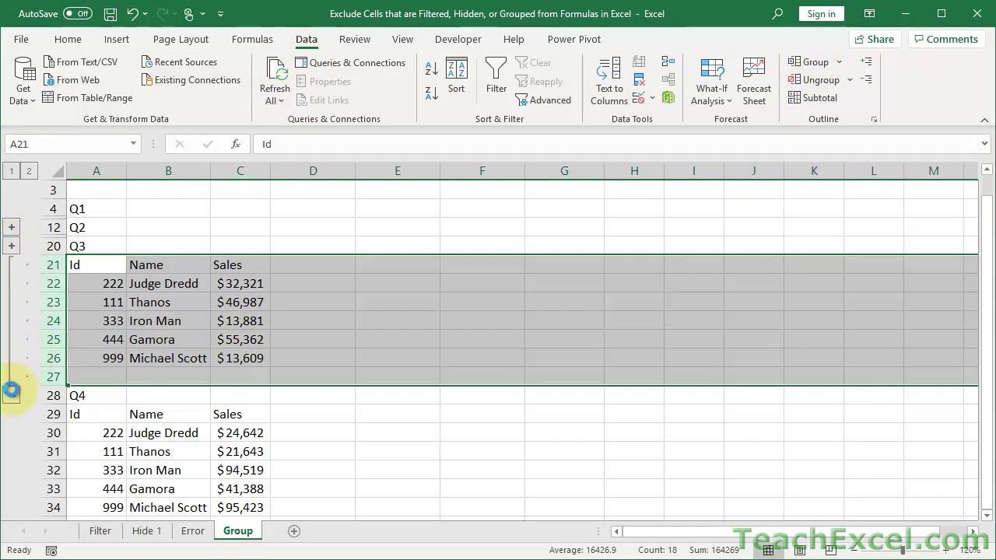
click(11, 391)
drag(49, 283, 53, 396)
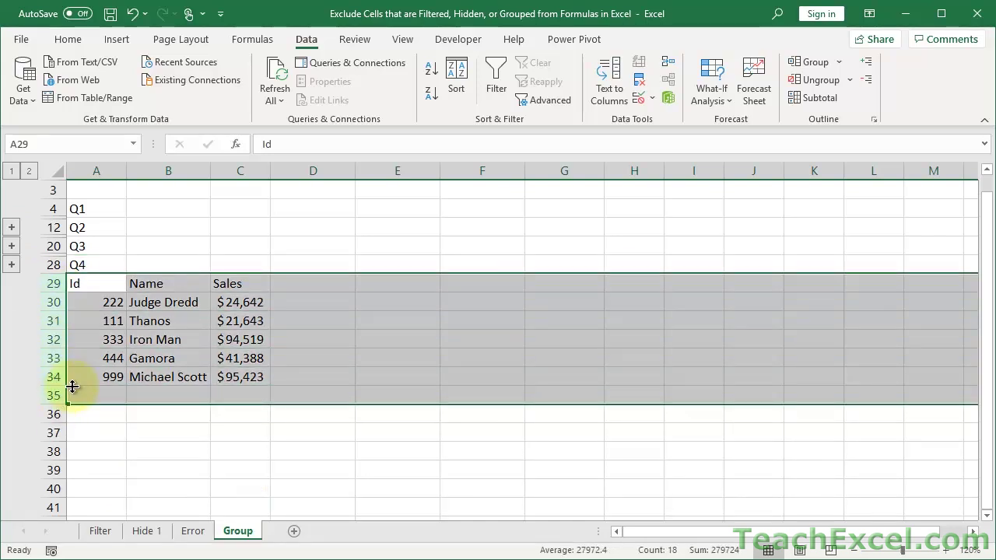
click(815, 62)
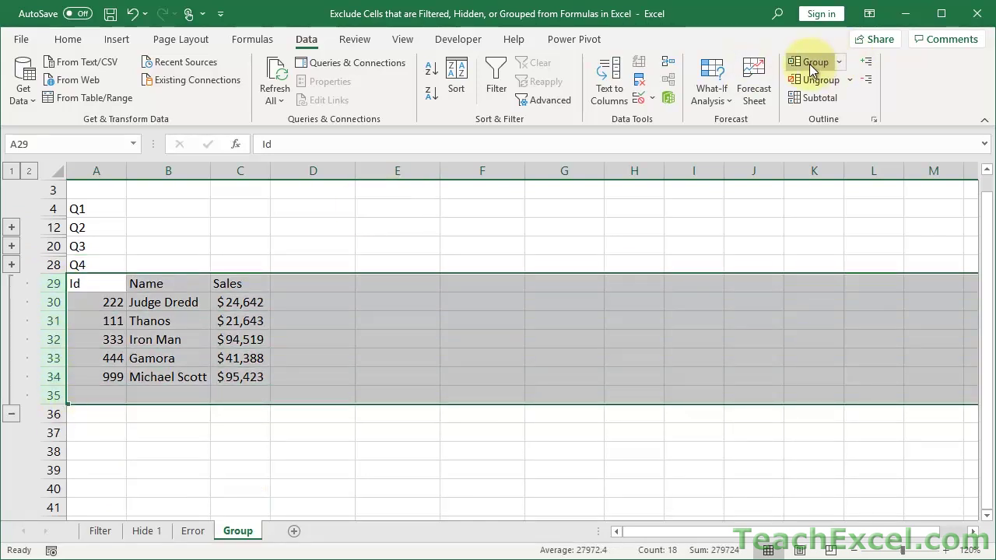
click(11, 416)
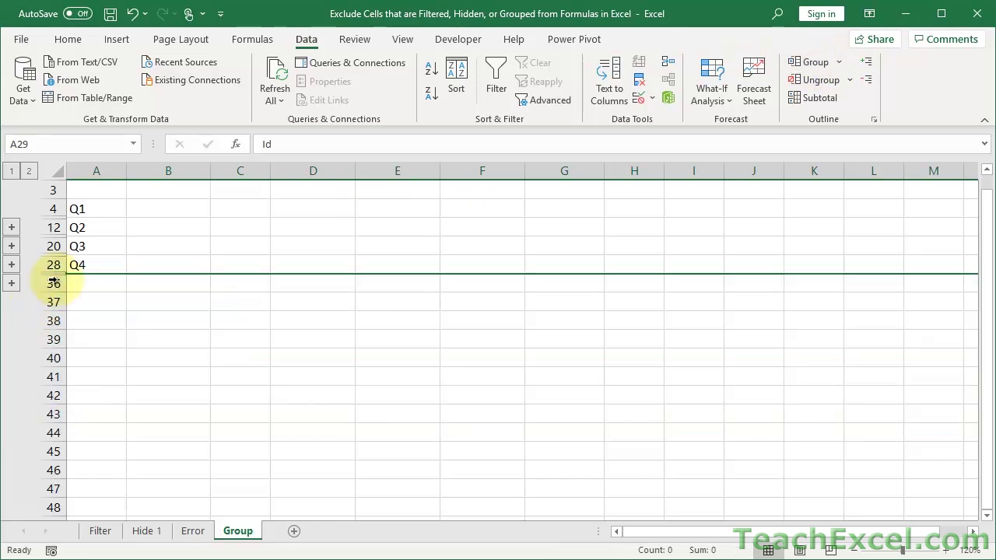
Step: Expand all quarterly groups over rows 4–36, trying Ungroup then undoing it
drag(57, 283, 53, 208)
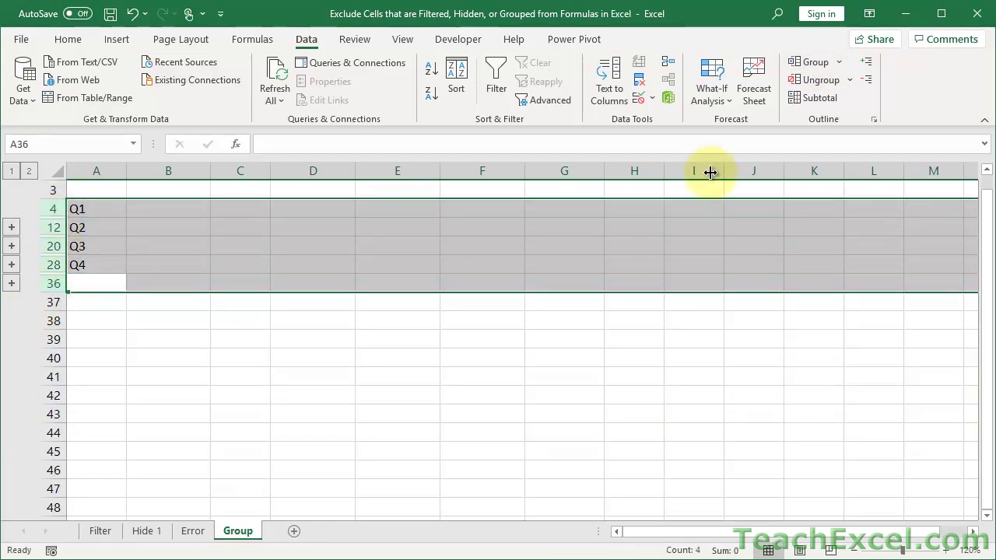
click(30, 173)
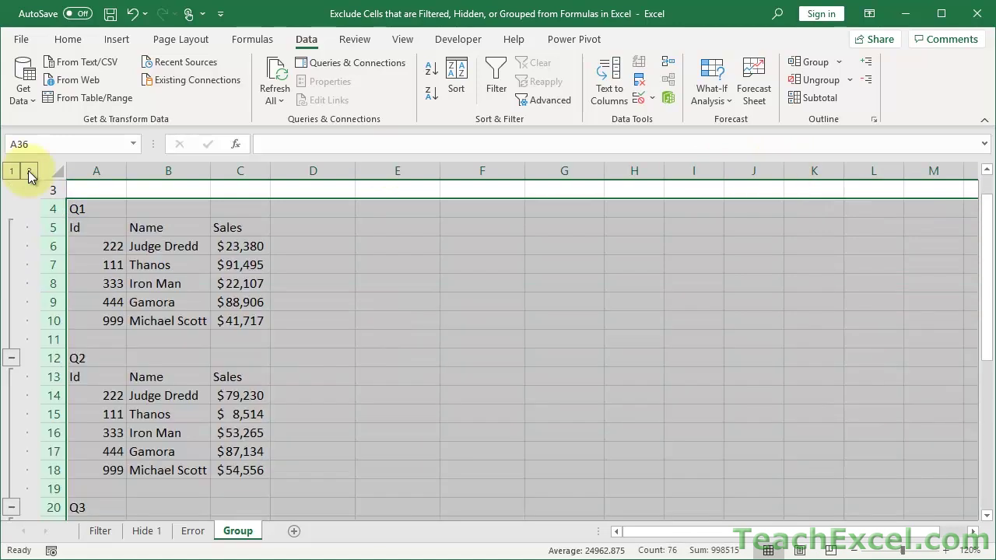
click(817, 78)
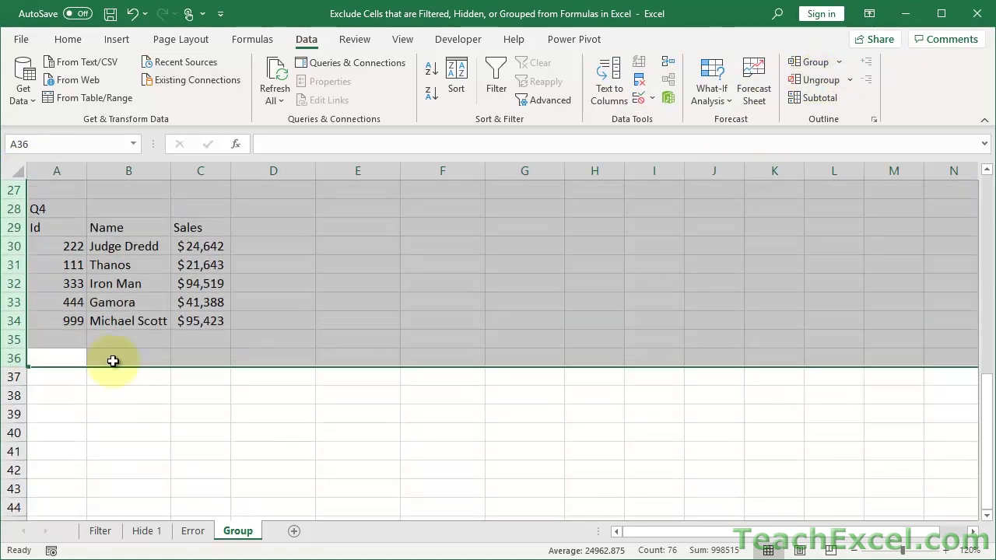
click(72, 359)
scroll(72, 359, up, 9)
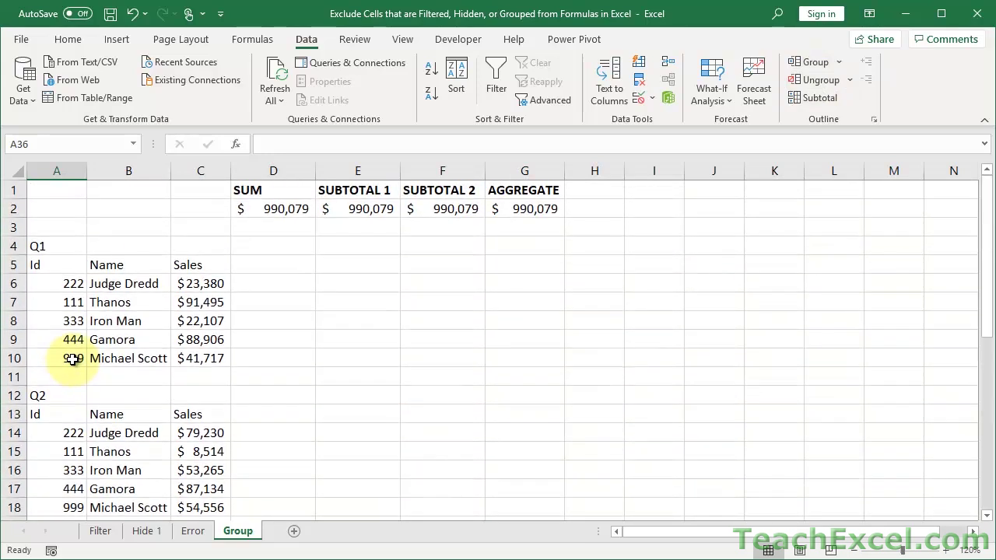
key(ctrl+z)
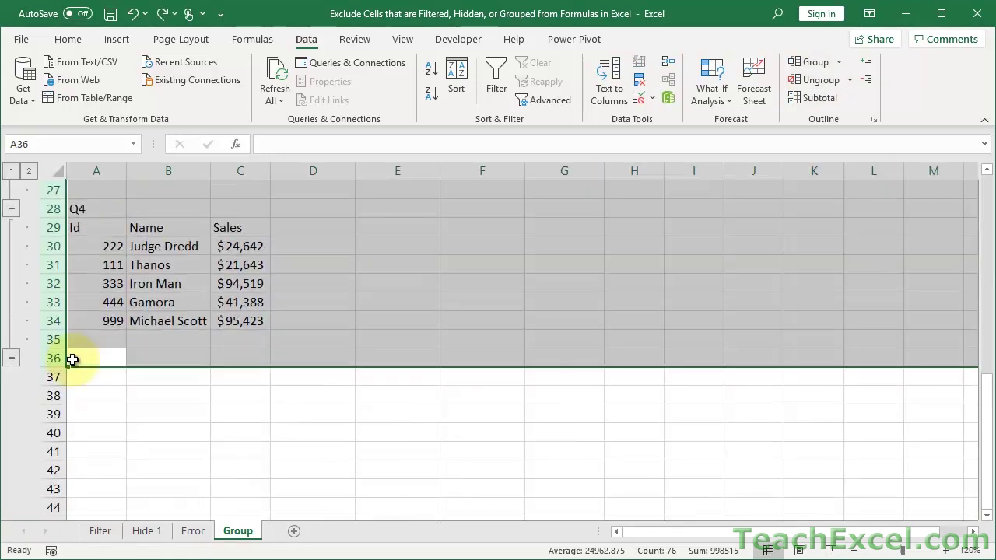
scroll(72, 359, up, 9)
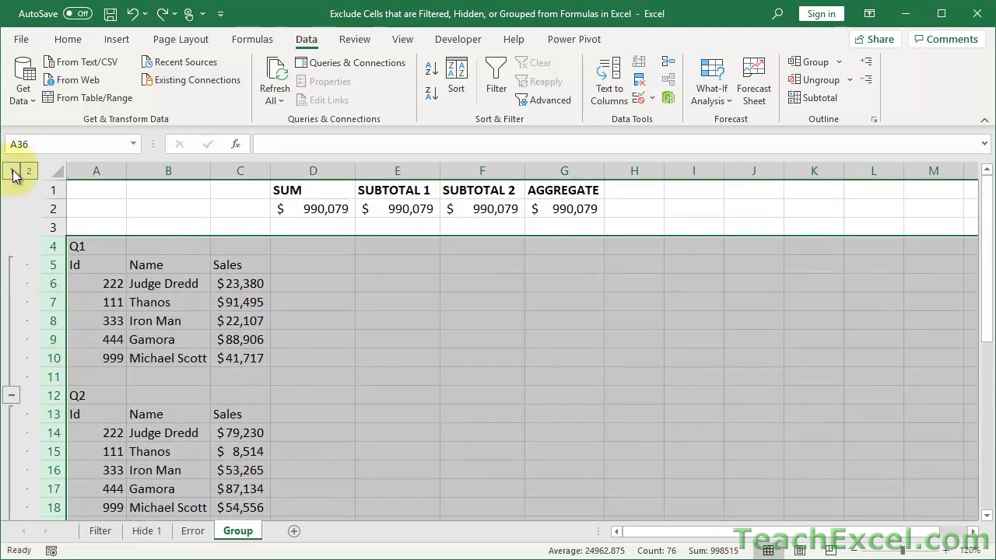
click(14, 172)
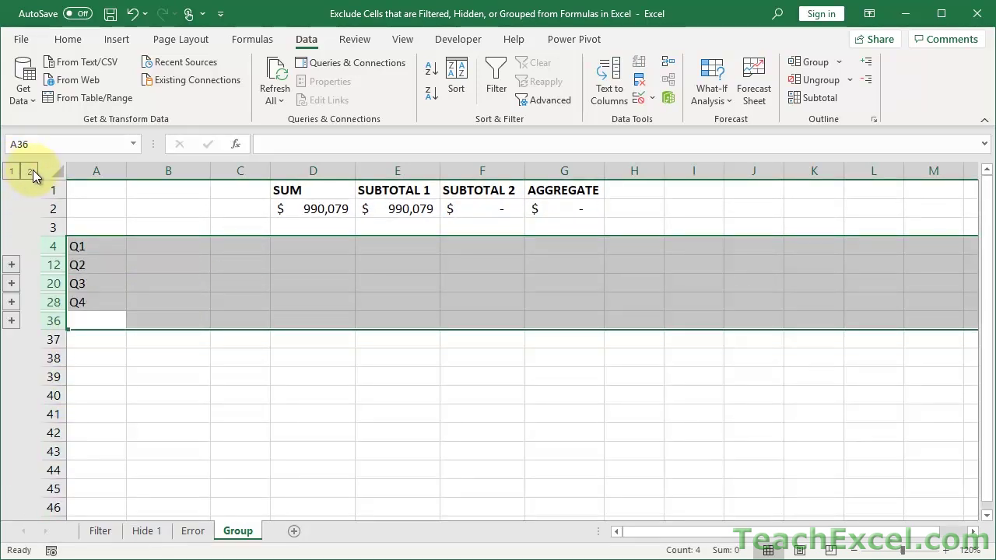
click(30, 172)
click(98, 225)
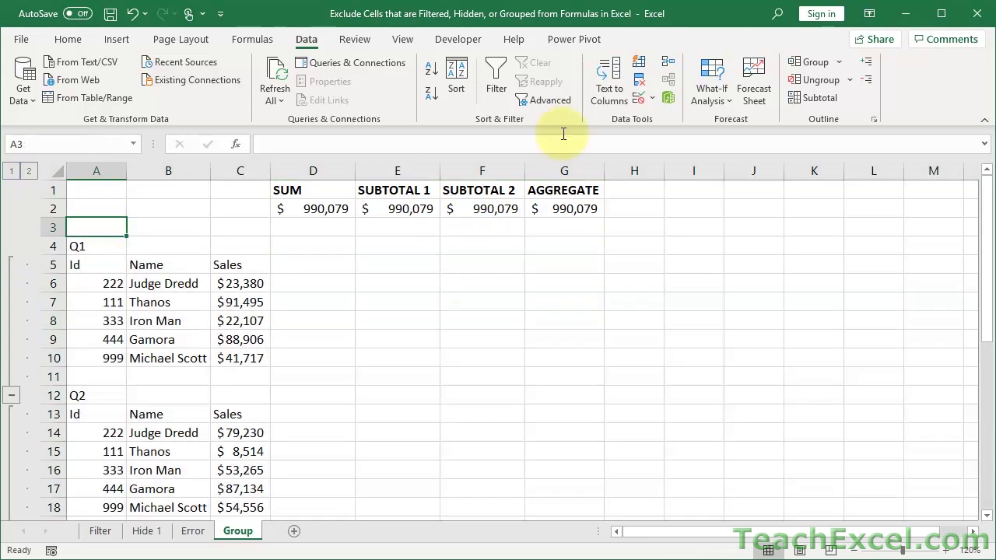
click(13, 172)
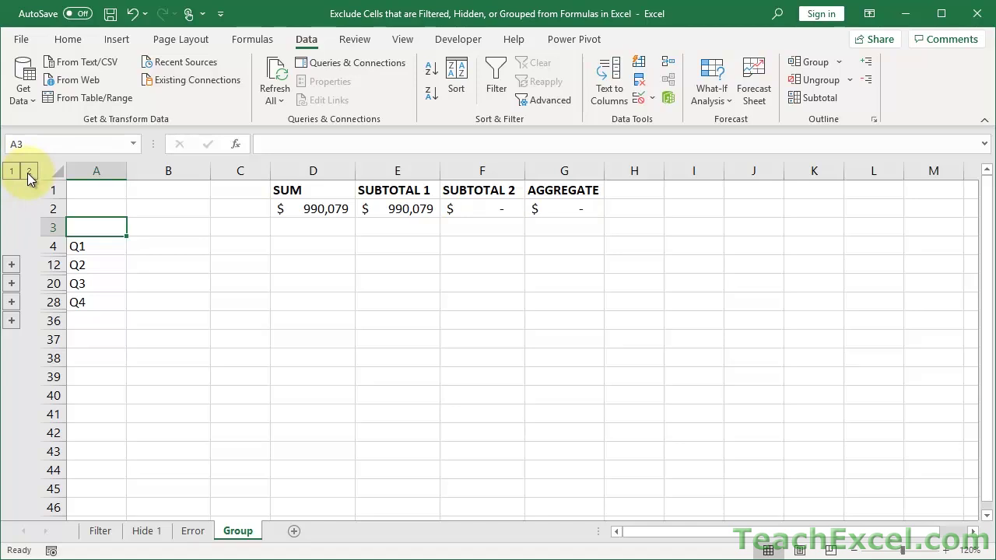
click(29, 173)
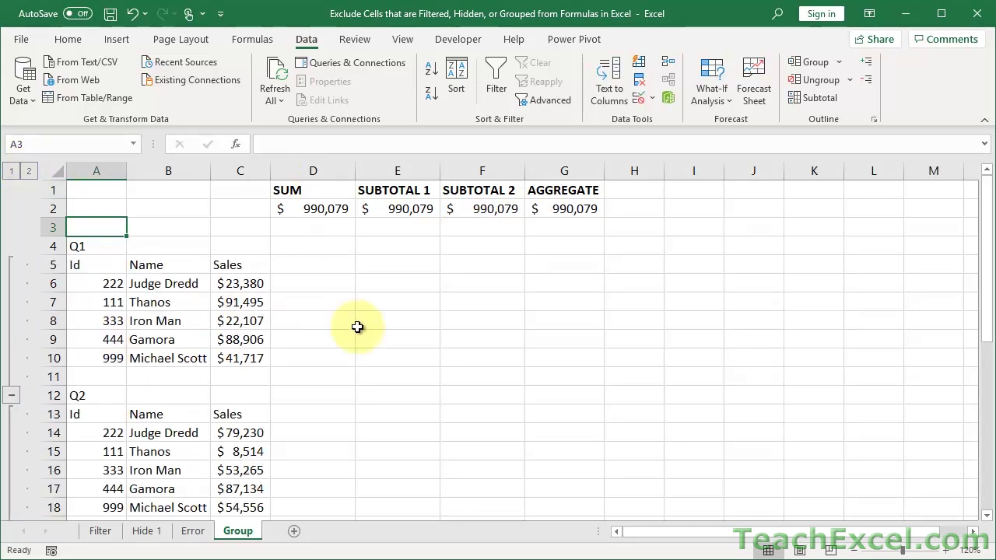
click(499, 207)
double_click(498, 207)
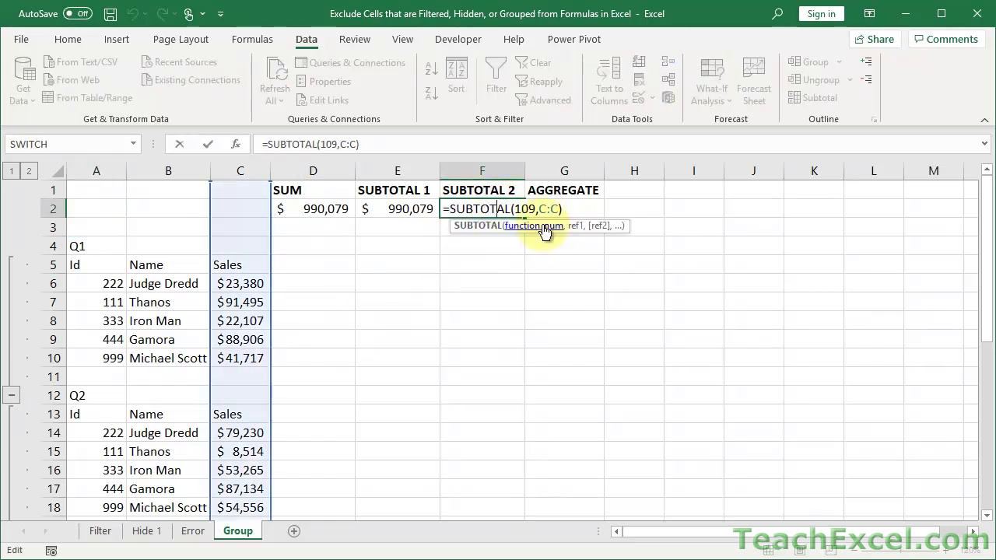
key(Escape)
double_click(569, 208)
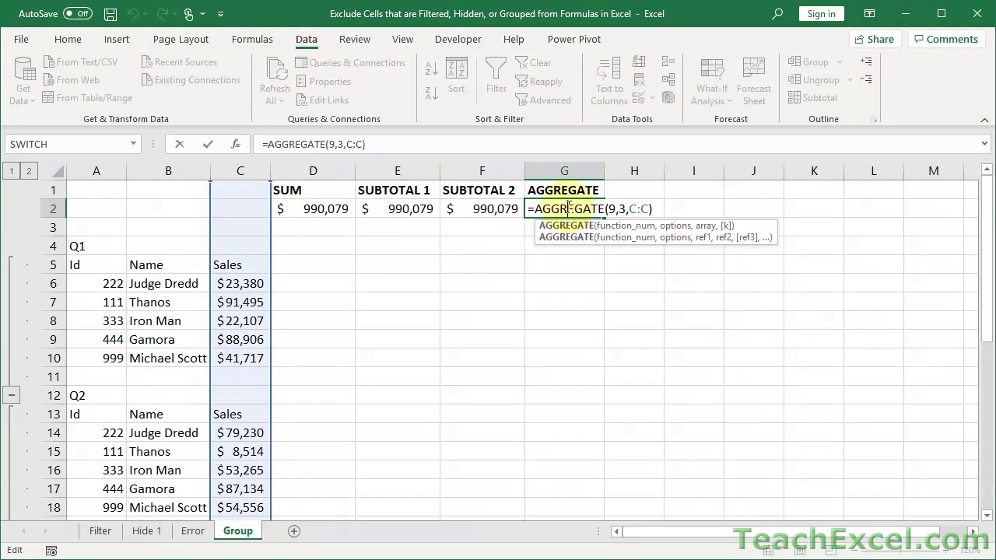
click(620, 207)
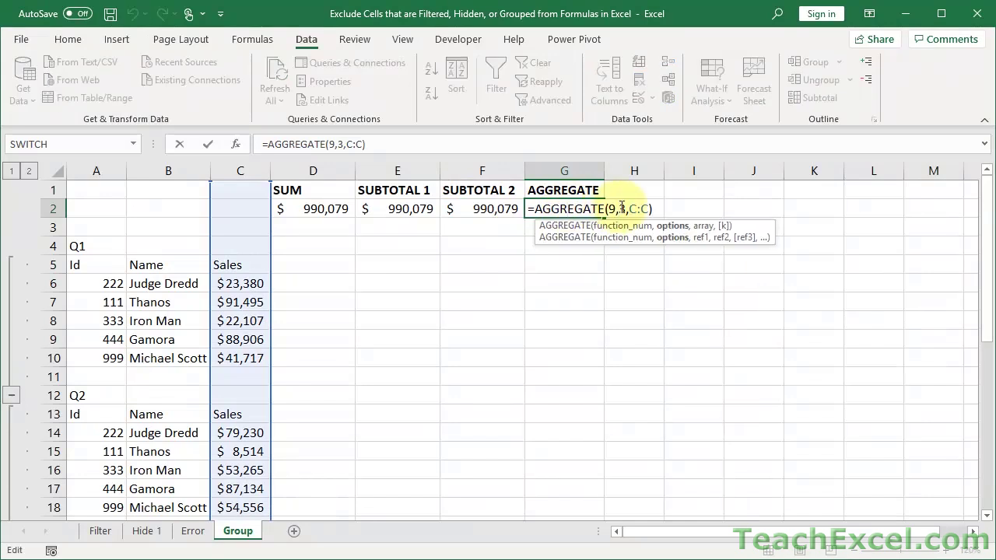
double_click(623, 208)
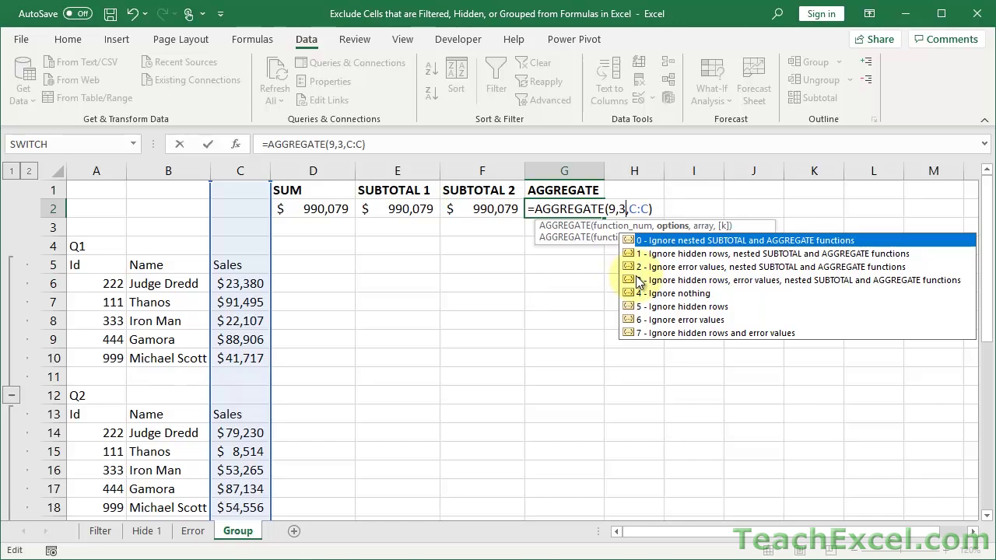
key(Escape)
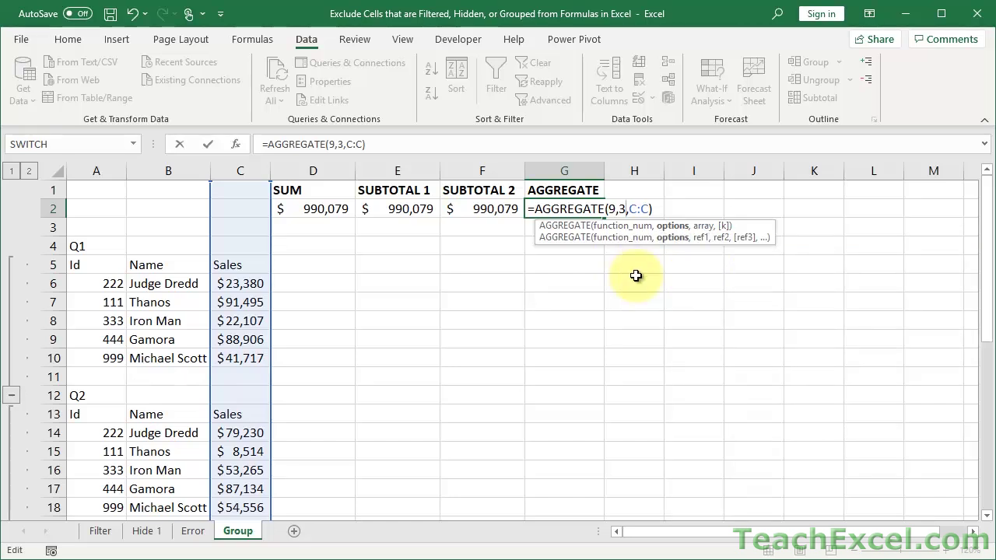
key(ctrl+Return)
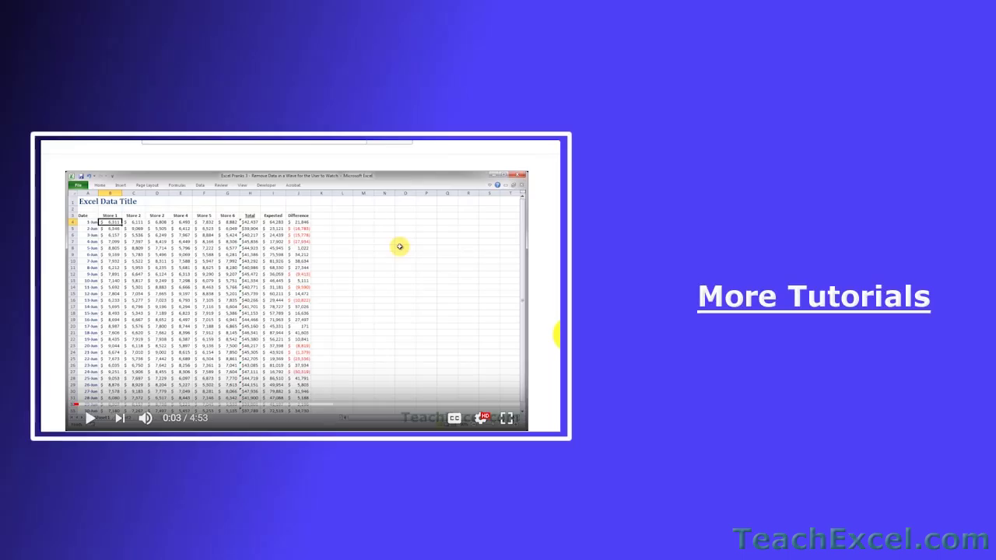
Step: Like the Excel Pranks 4 video, subscribe to TeachExcel and turn on the notification bell
scroll(399, 247, down, 3)
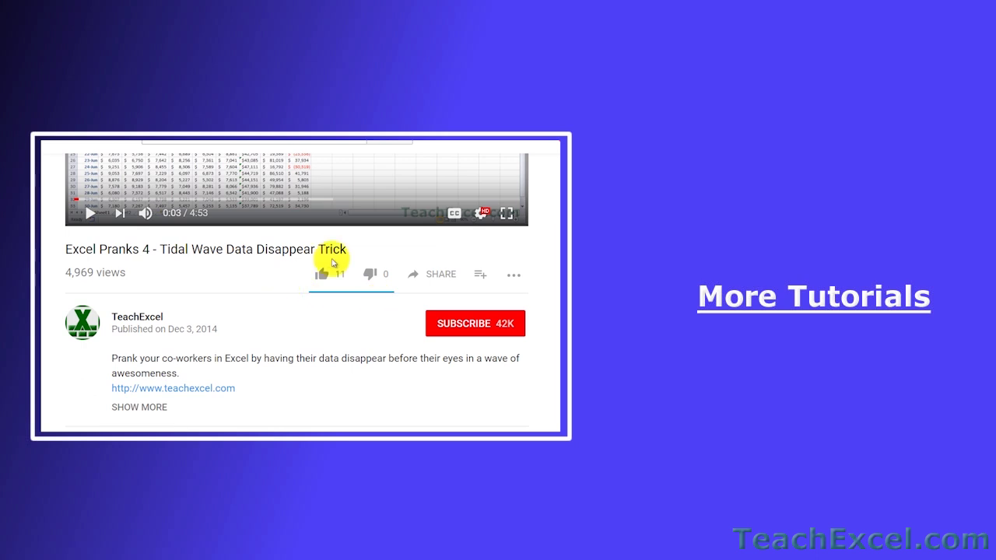
click(321, 274)
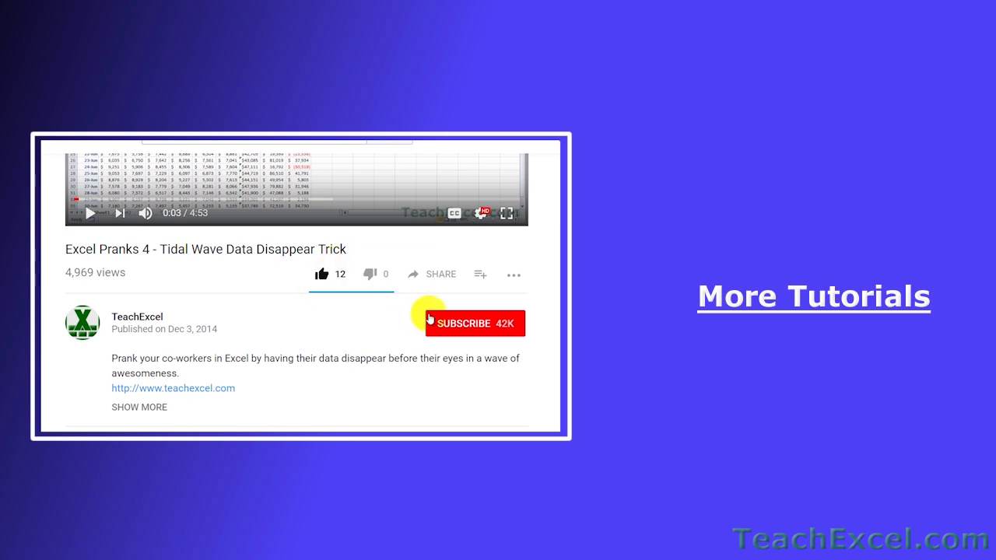
click(442, 321)
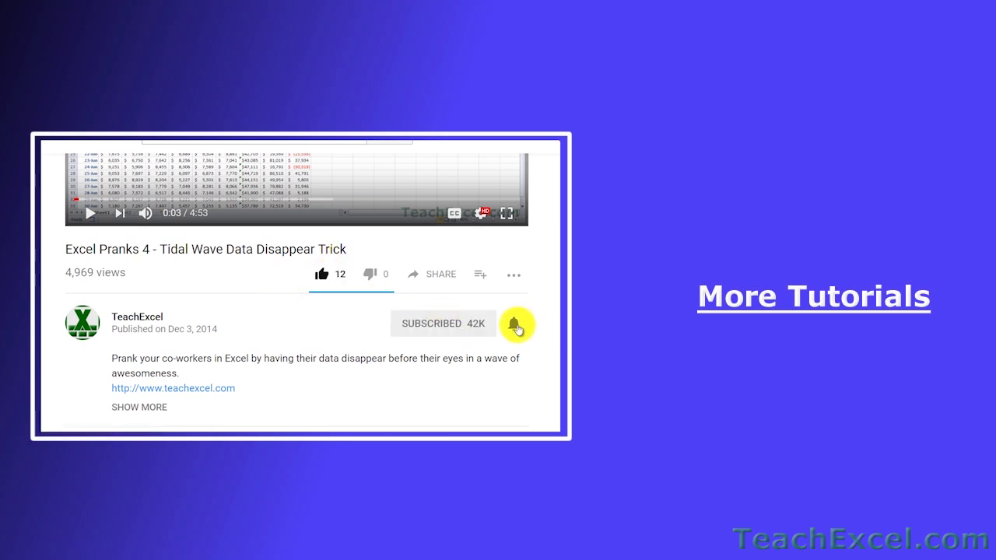
click(514, 325)
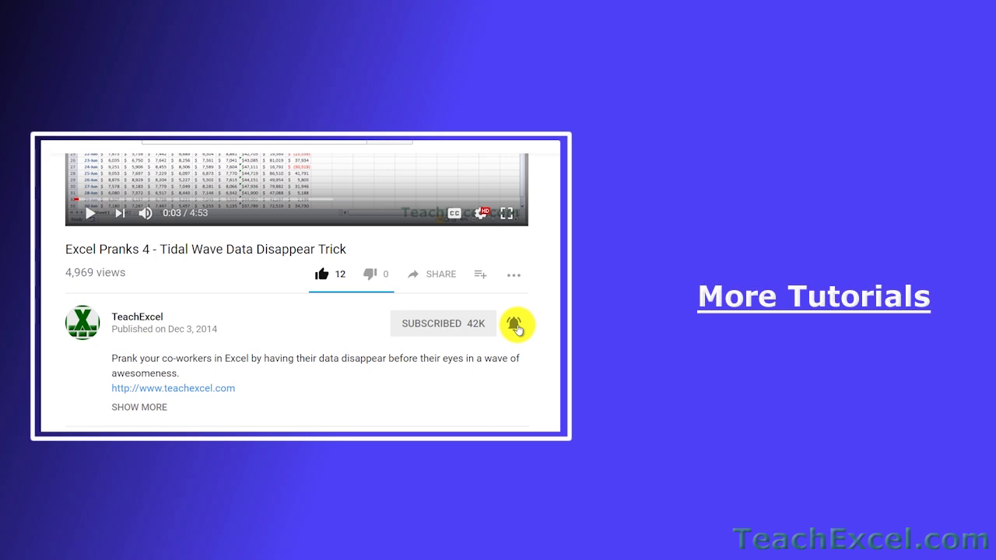